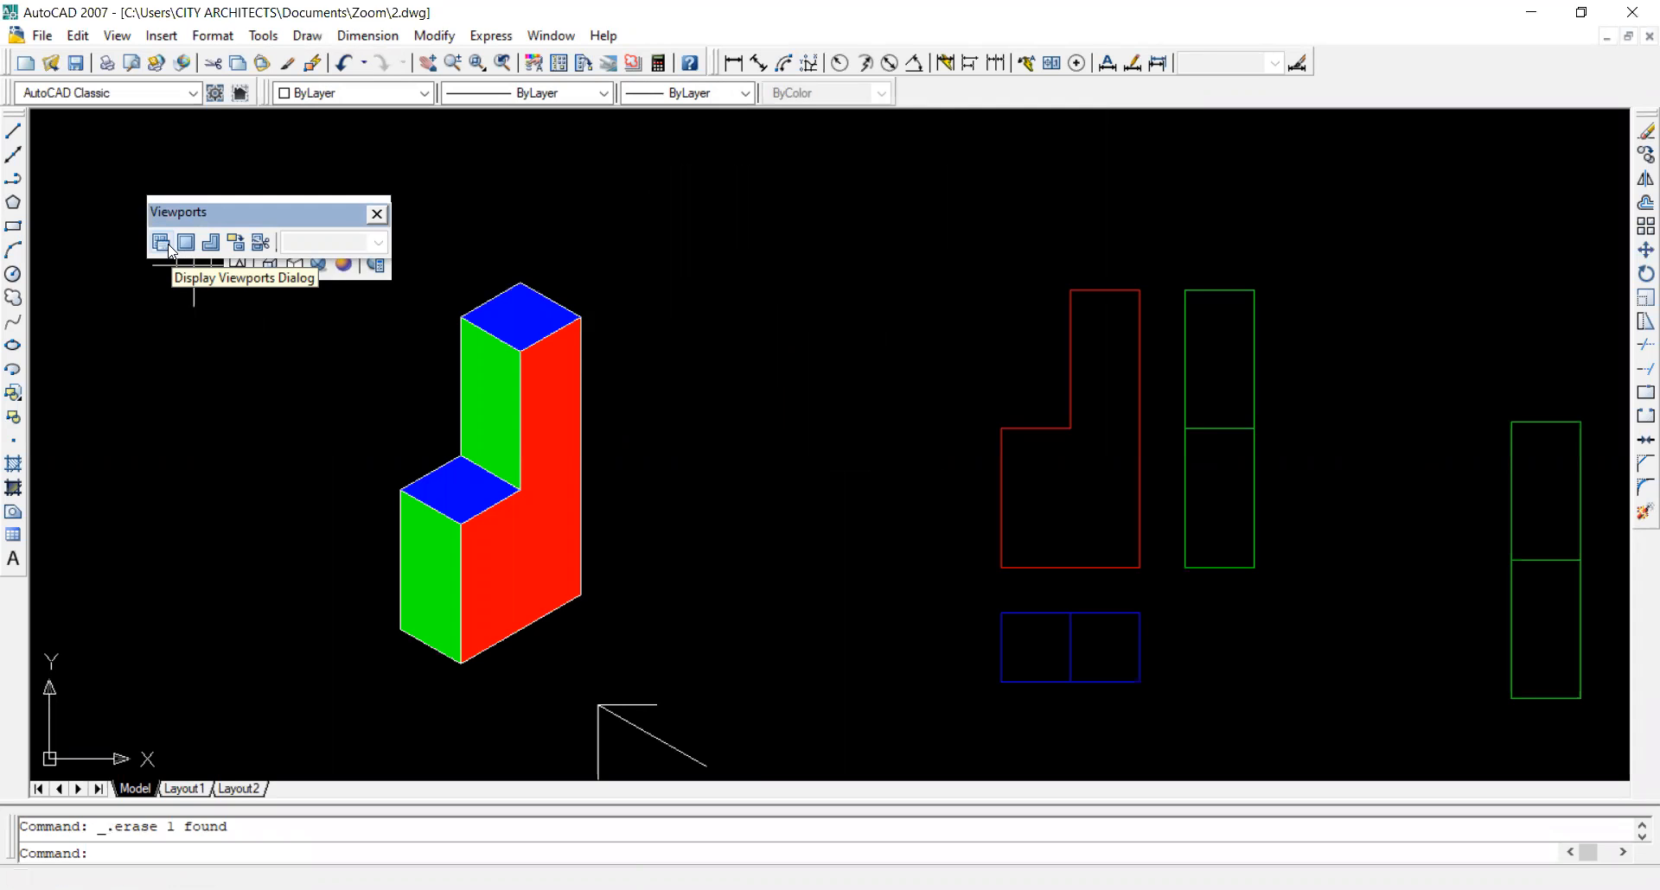
Open the Viewports dialog, compare the standard viewport layouts in the preview and choose Four: Equal.
left_click(161, 242)
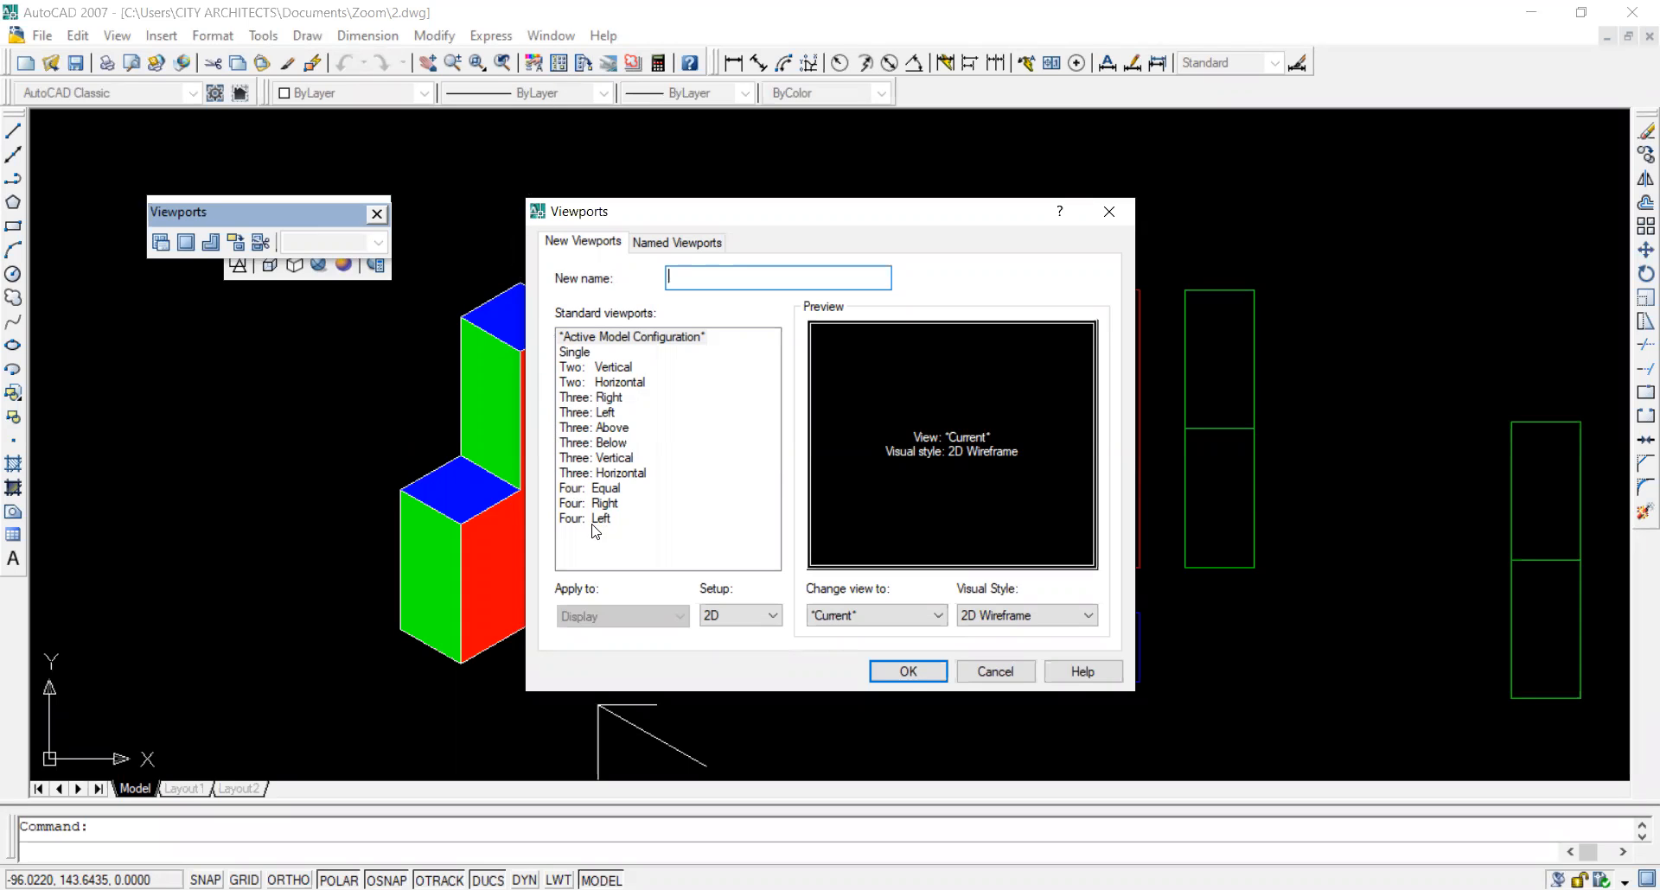
left_click(575, 490)
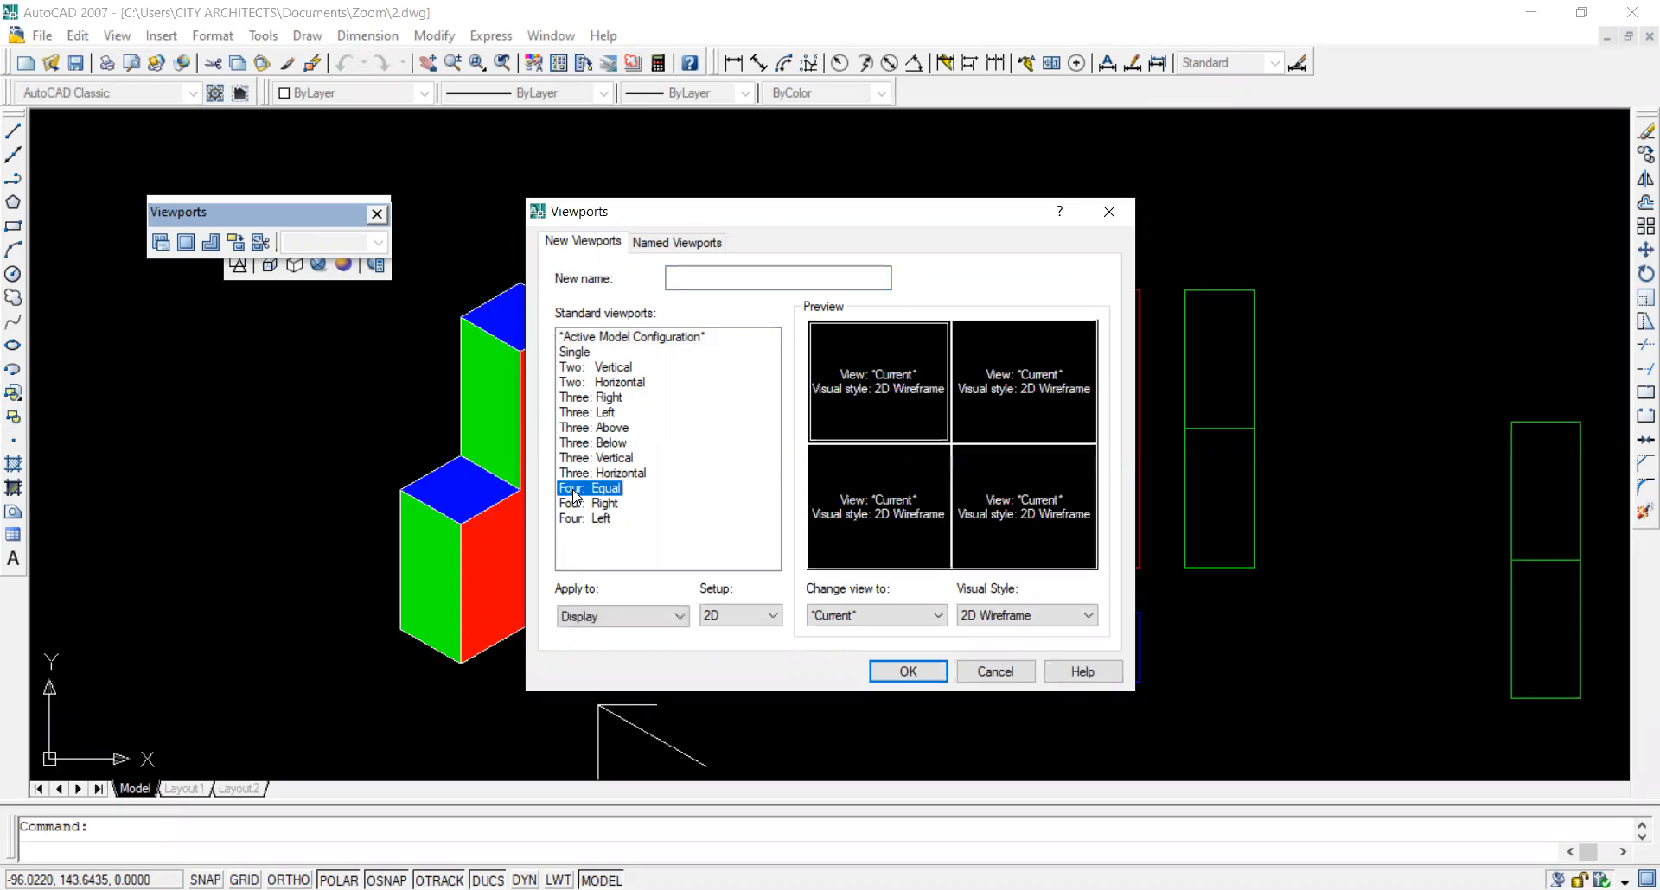
left_click(612, 368)
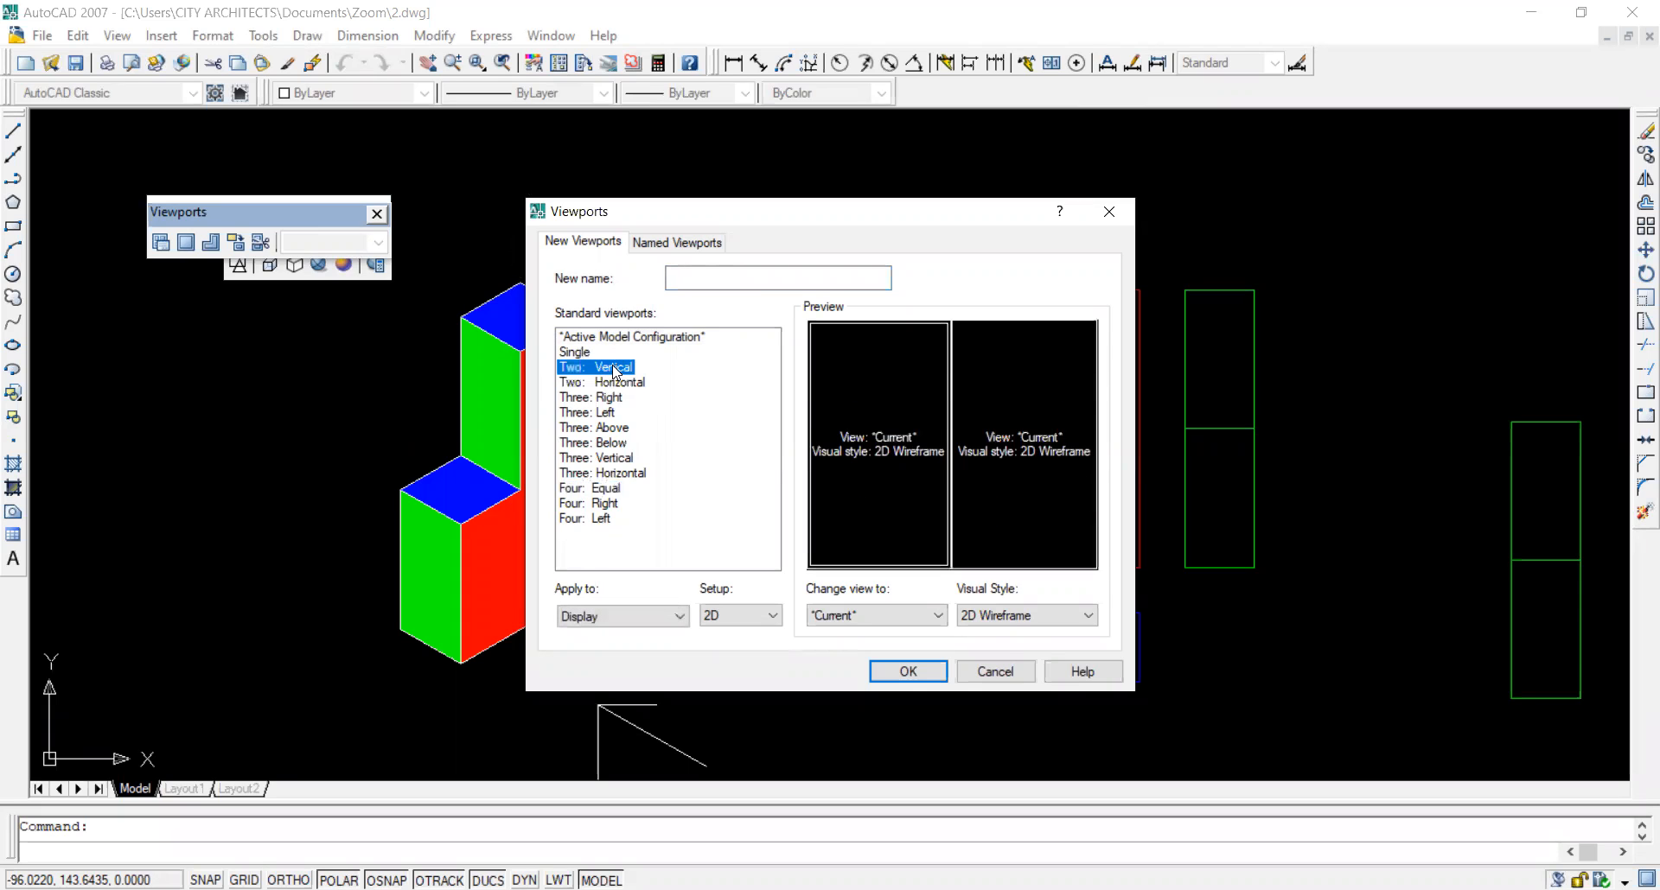
left_click(617, 384)
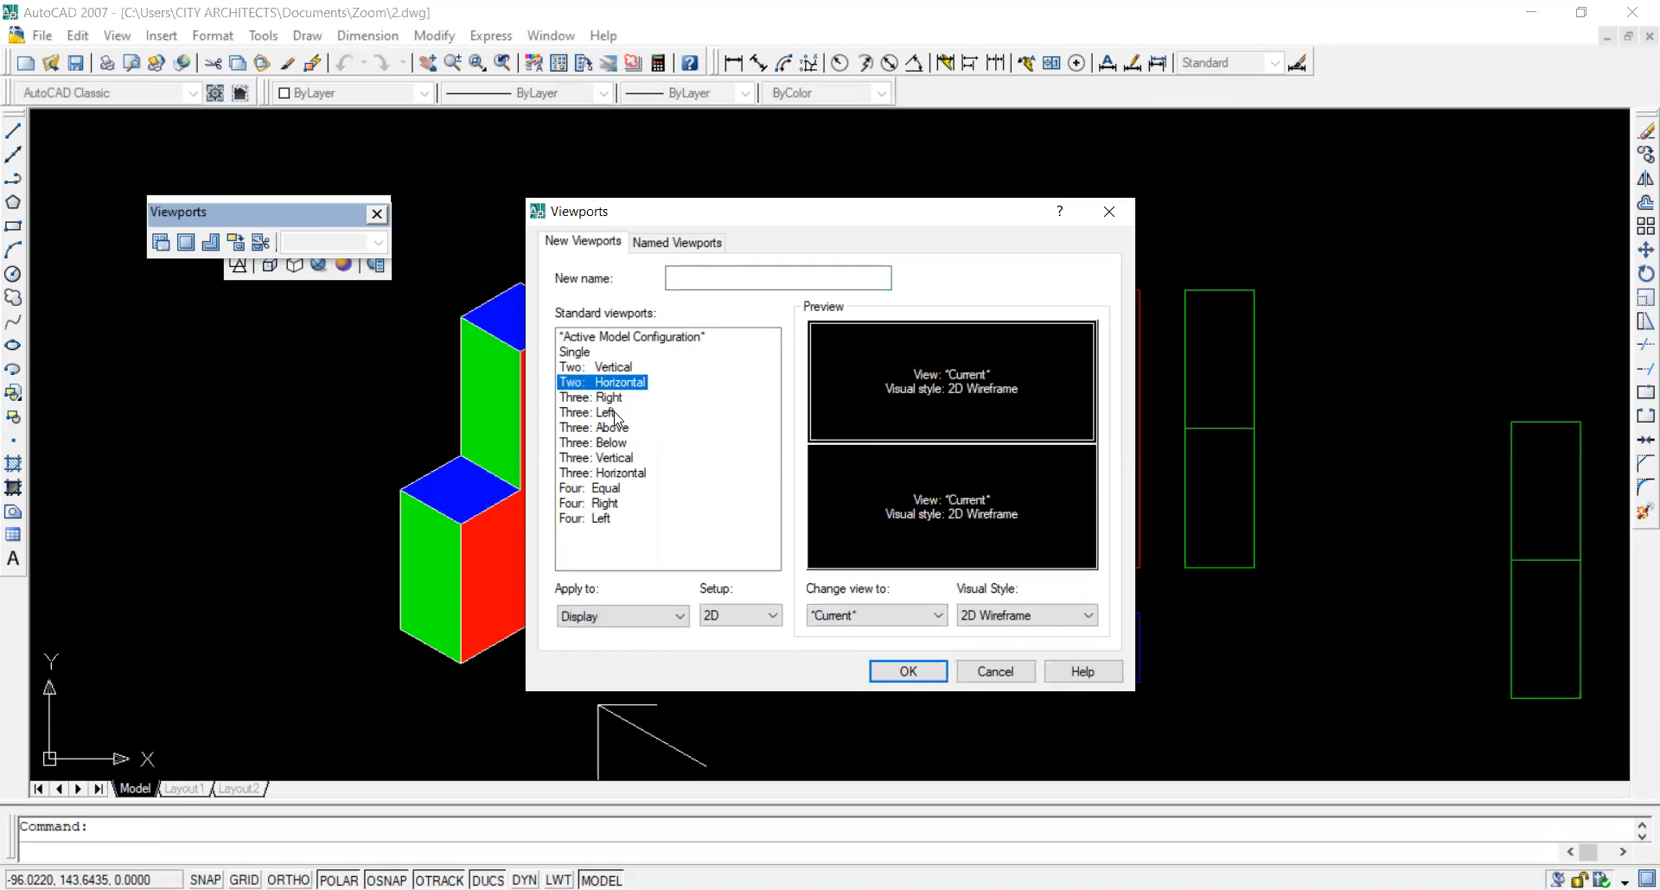
left_click(616, 399)
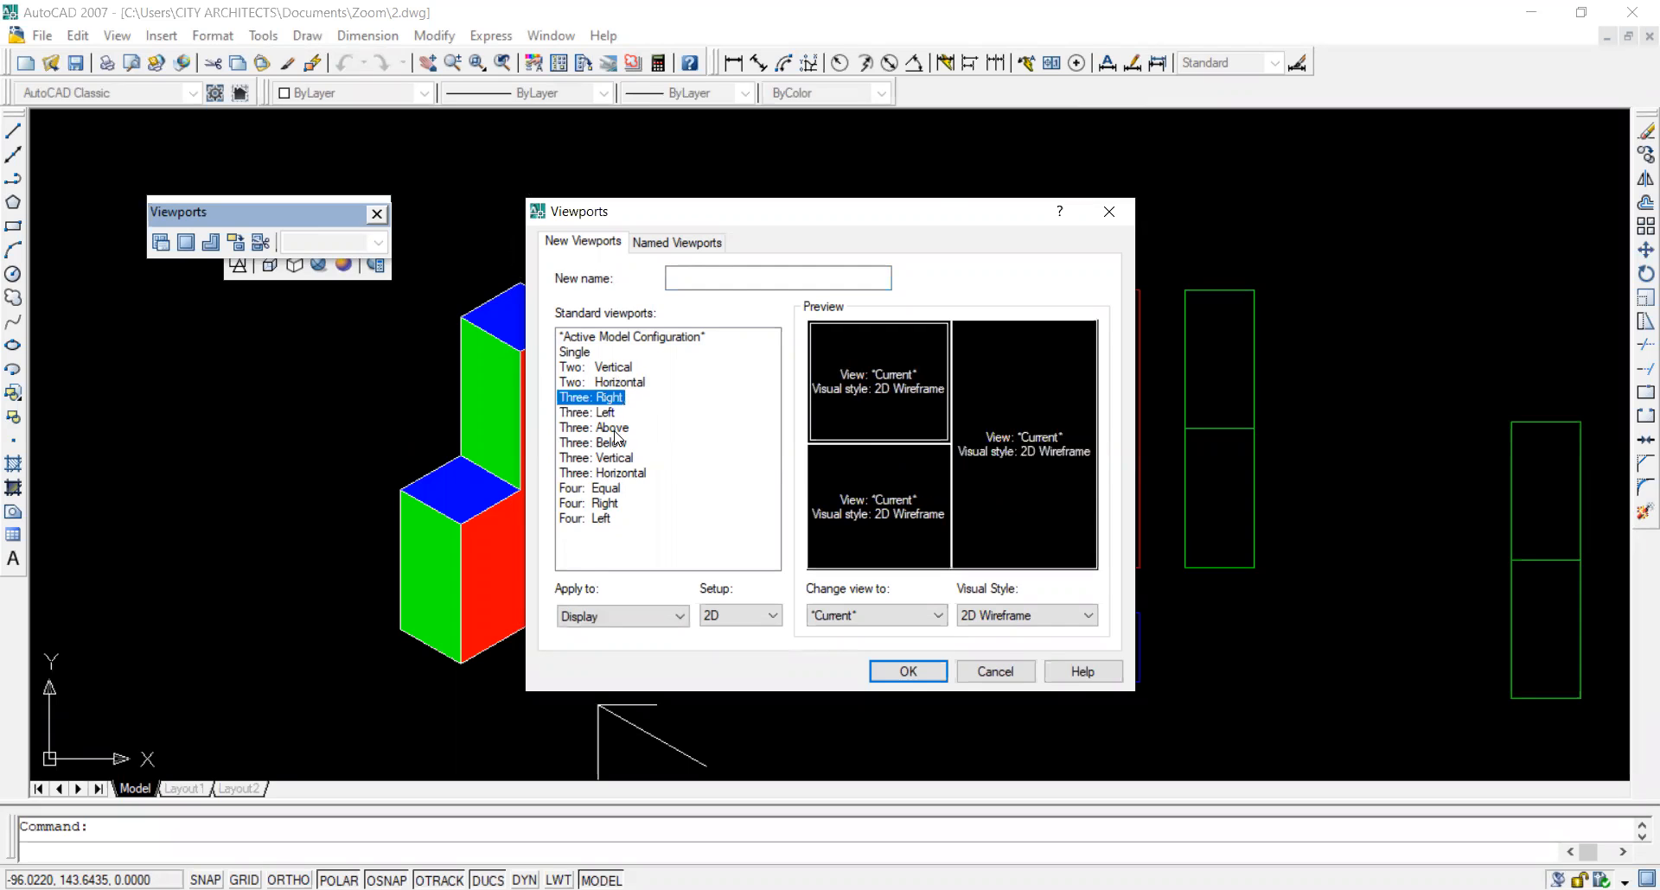
left_click(611, 415)
left_click(614, 427)
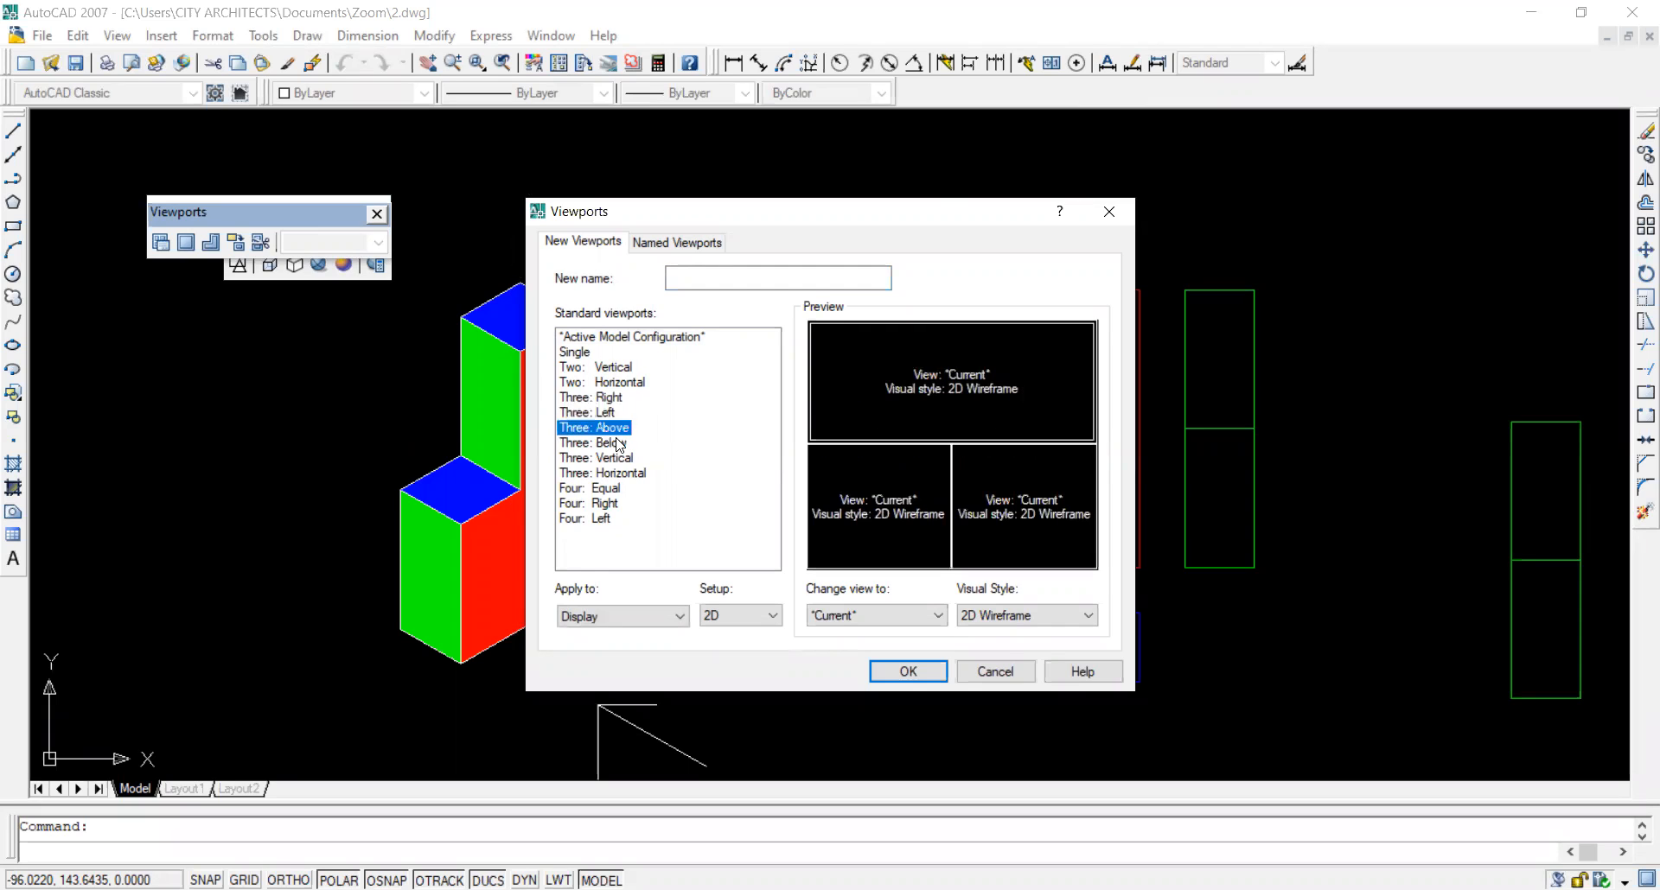
left_click(627, 443)
left_click(635, 472)
left_click(605, 490)
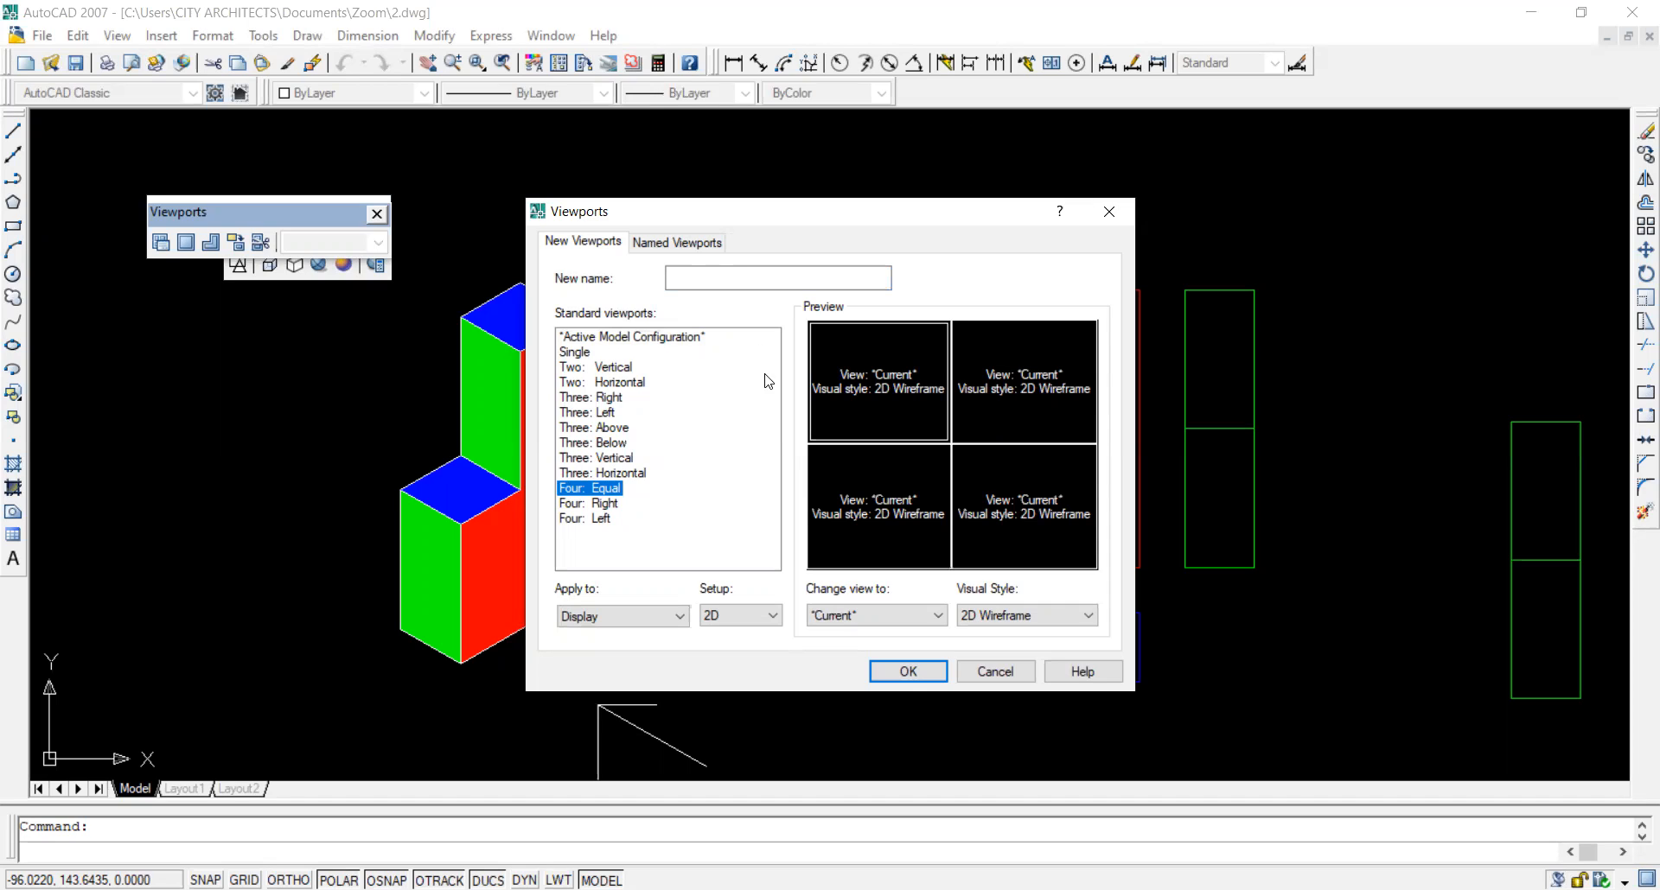
Set the setup of the four-viewport configuration to 3D.
left_click(892, 361)
left_click(1006, 616)
left_click(1003, 616)
left_click(830, 615)
left_click(827, 616)
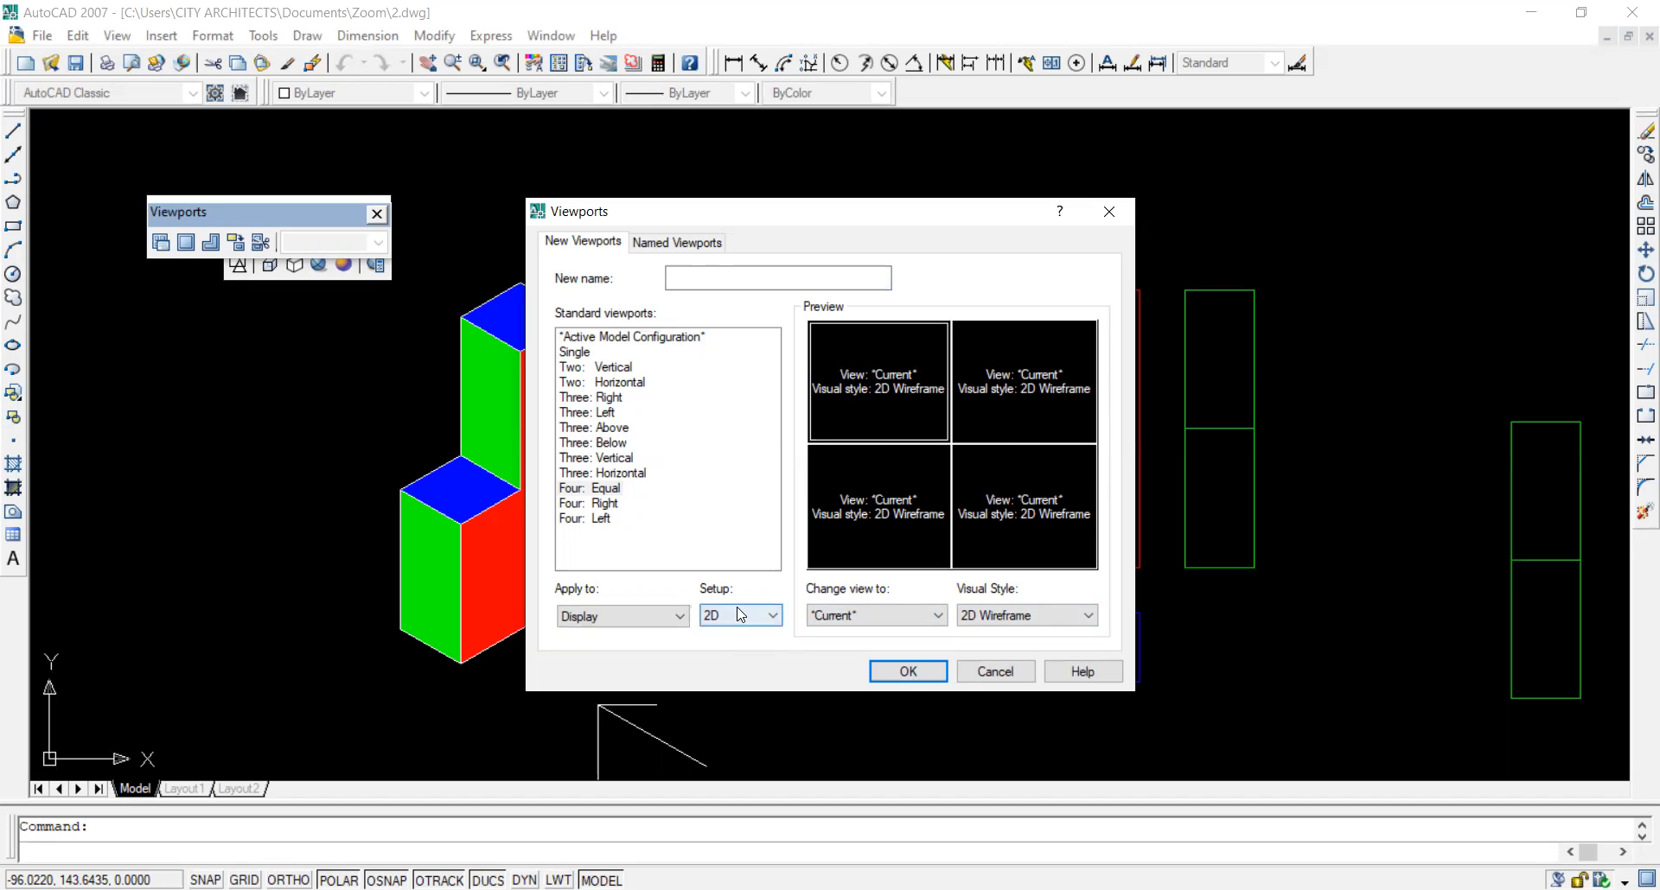
left_click(741, 615)
left_click(762, 648)
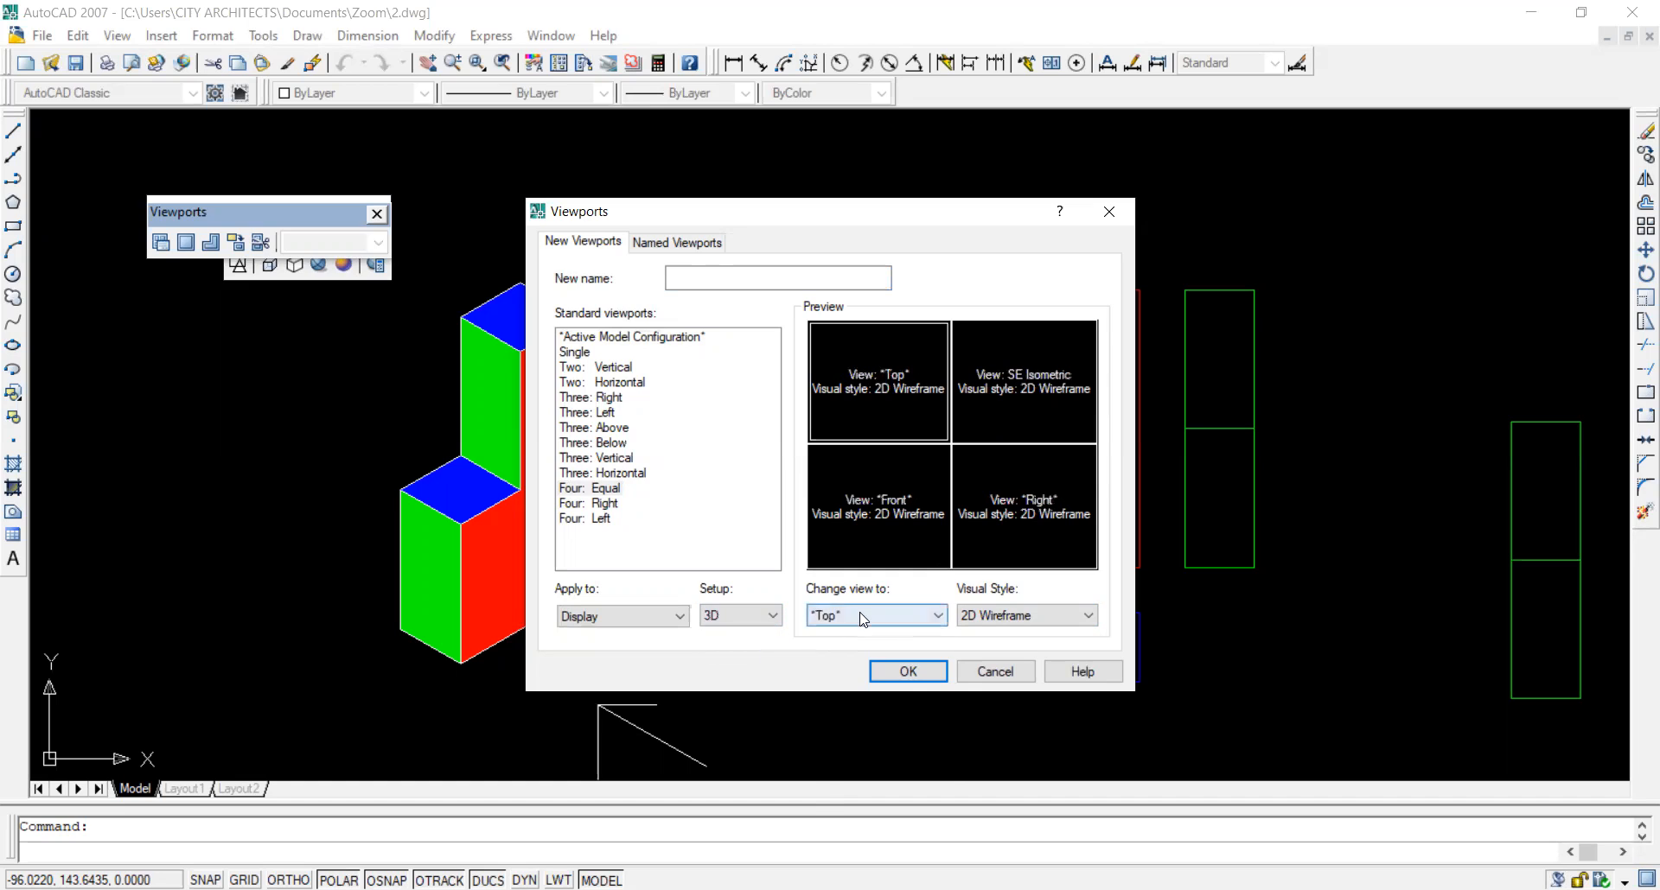
Keep the Top view in the upper-left preview viewport and set the lower-left one to the Right view.
left_click(860, 615)
left_click(735, 615)
left_click(733, 616)
left_click(733, 616)
left_click(874, 616)
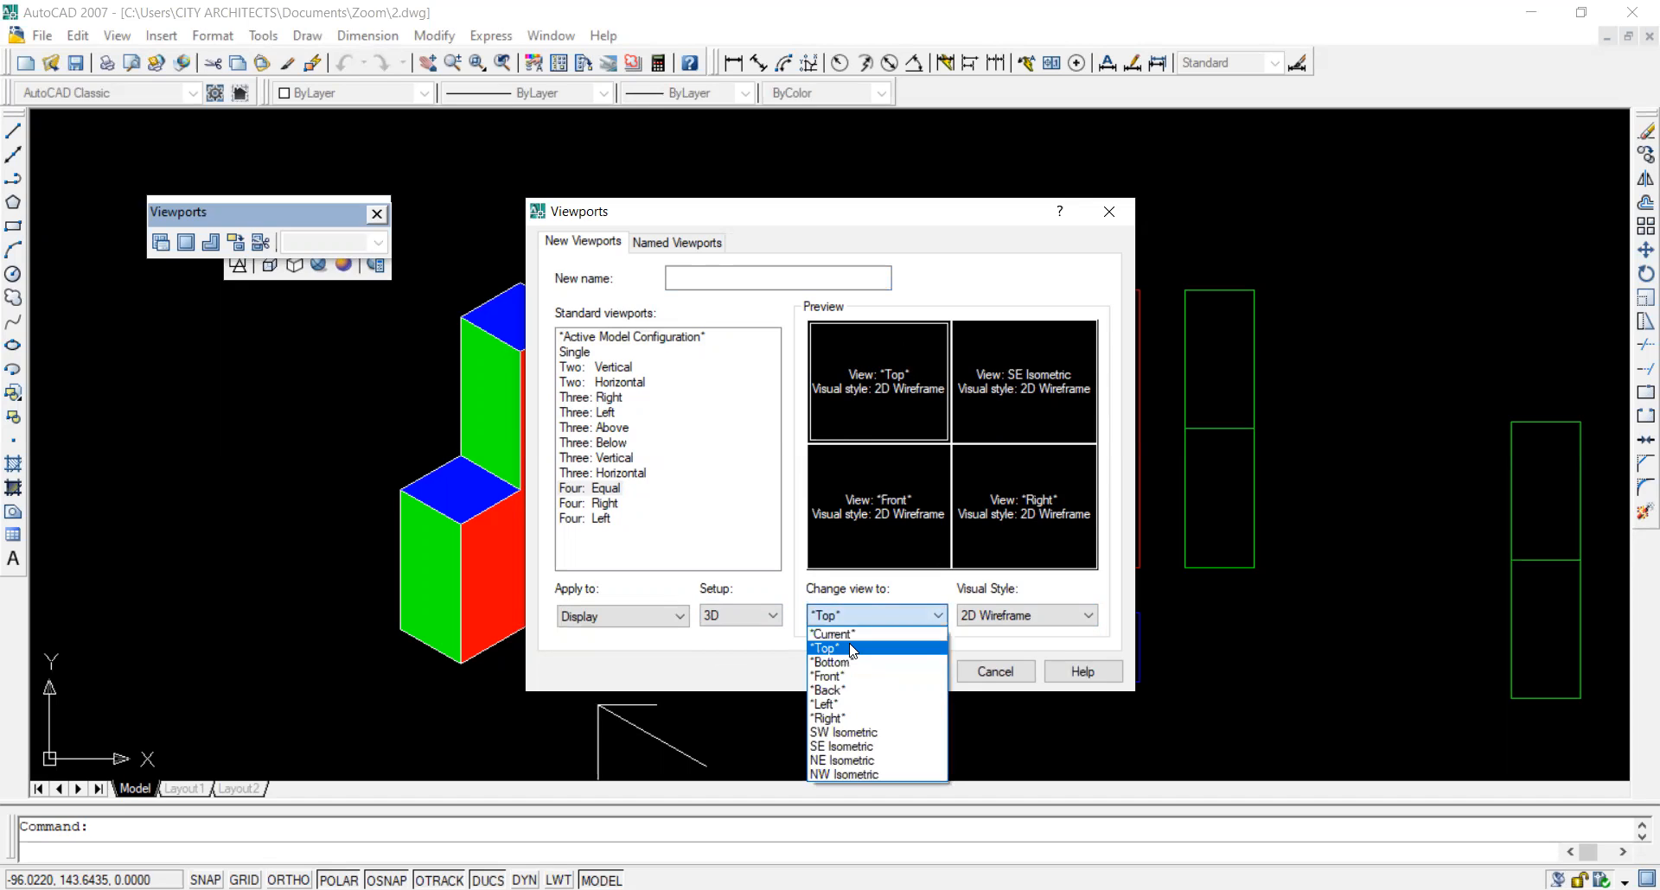
left_click(854, 648)
left_click(908, 505)
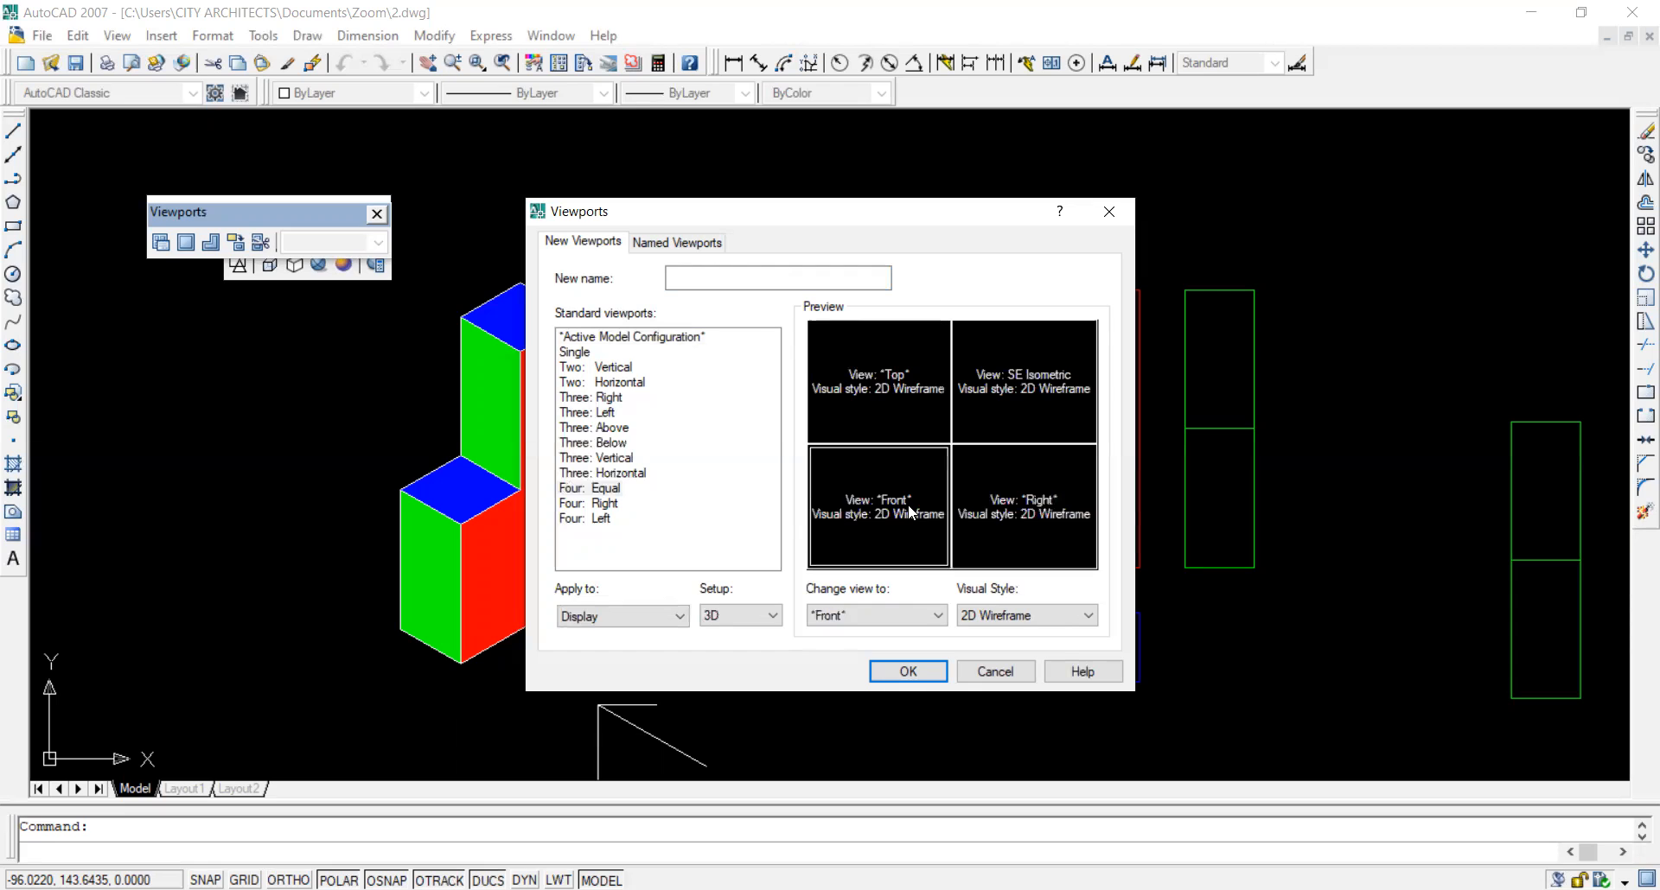
left_click(822, 619)
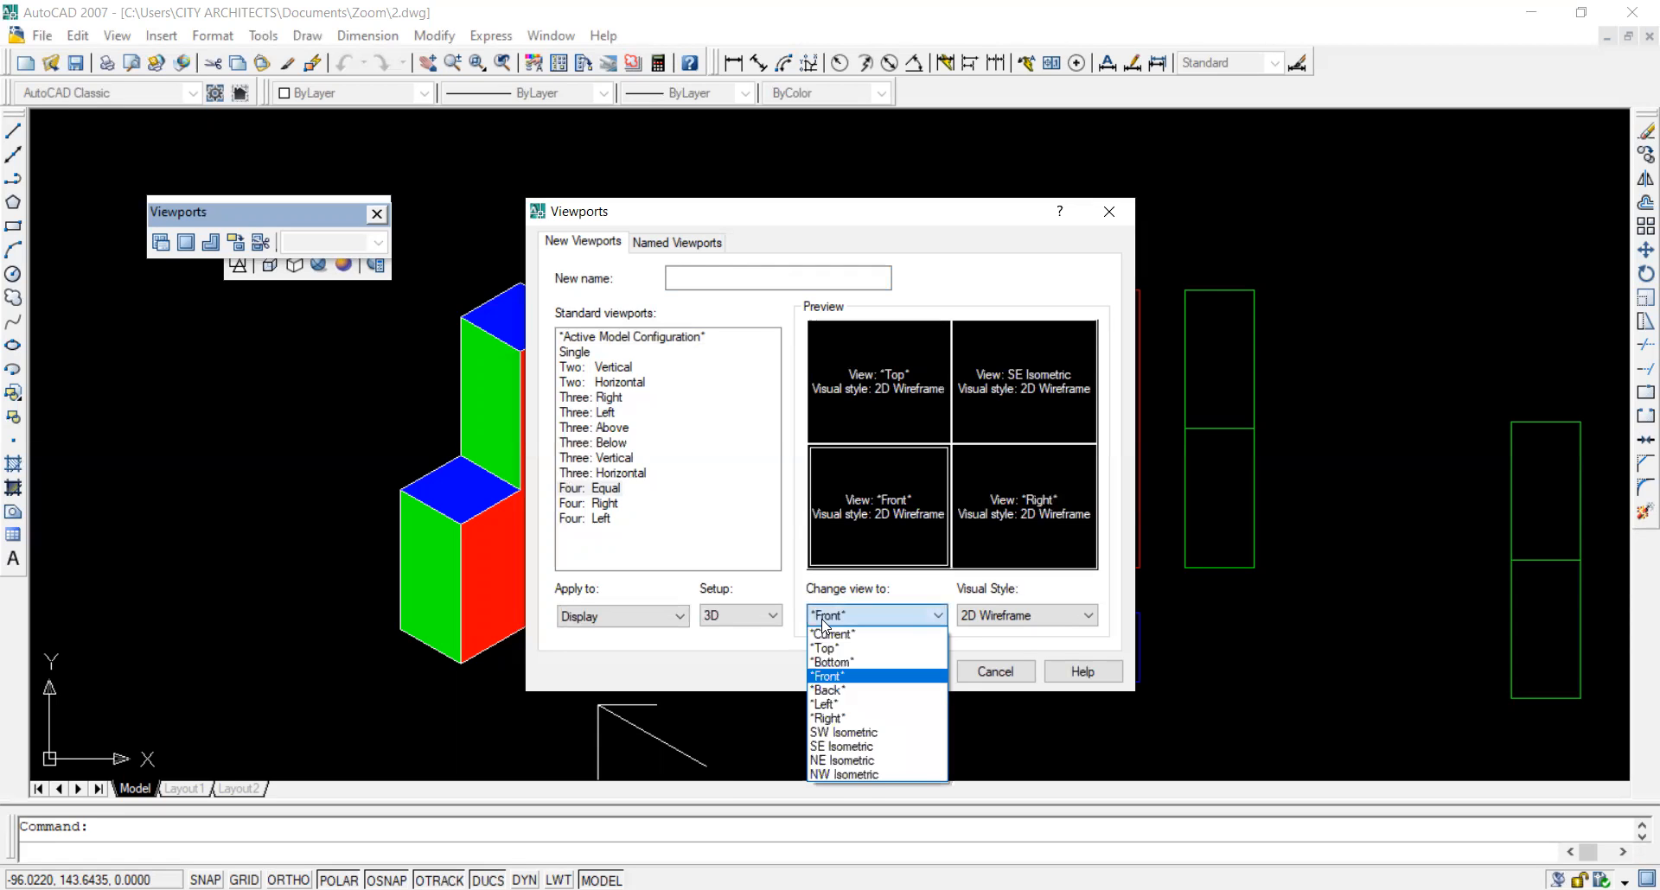
left_click(855, 719)
Assign the Front view to the upper-right preview viewport and SW Isometric to the lower-right one.
left_click(987, 380)
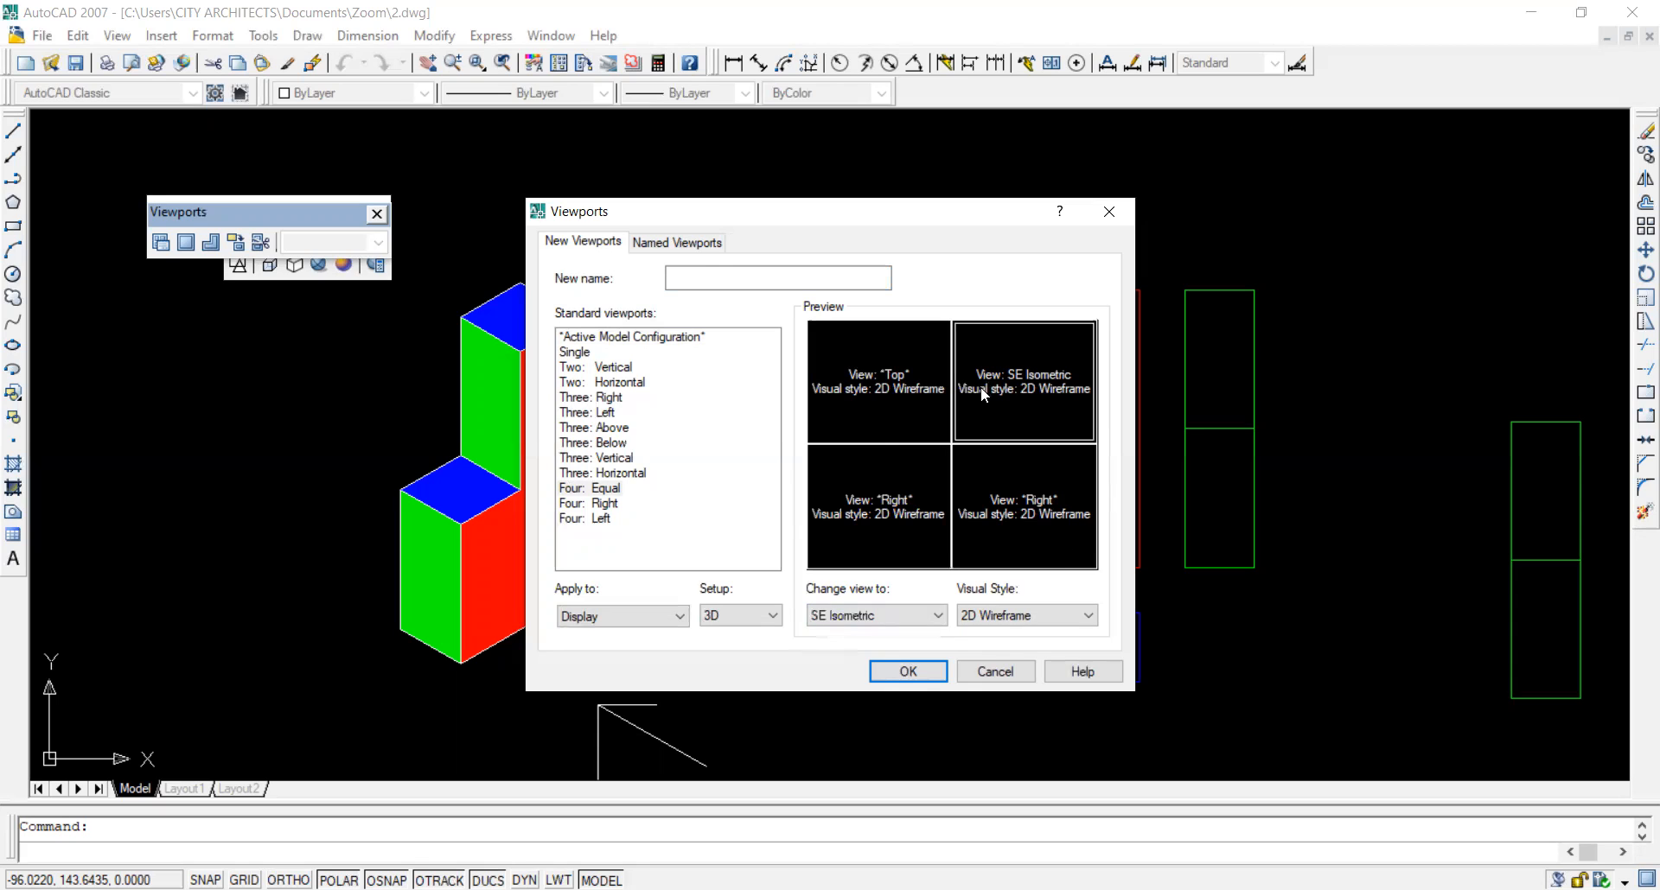
left_click(856, 615)
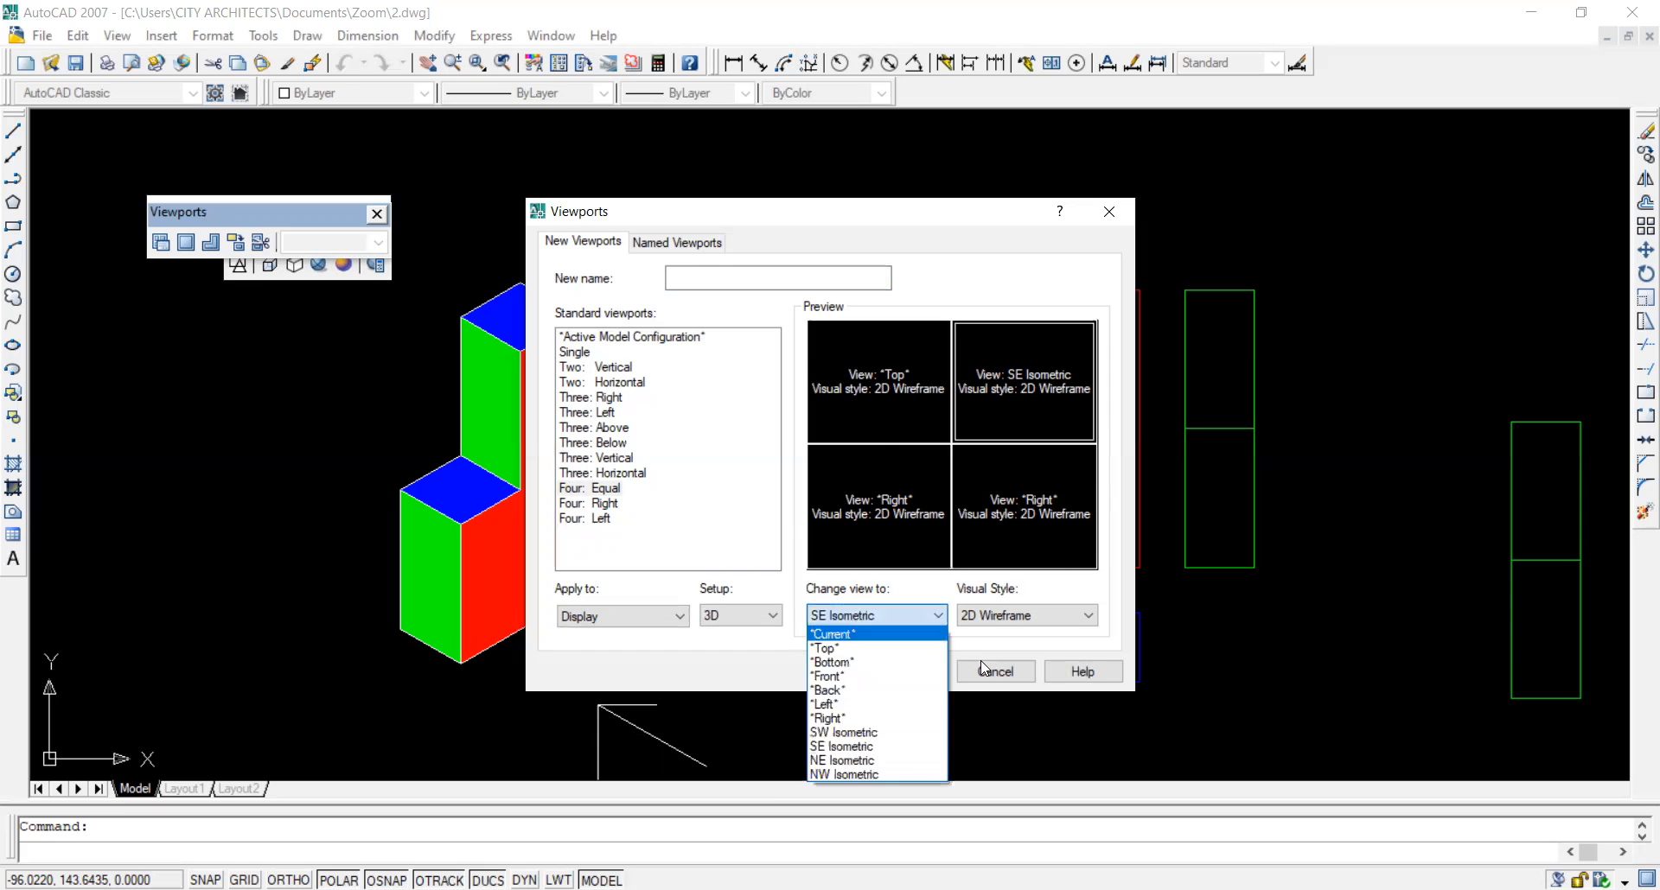
left_click(909, 681)
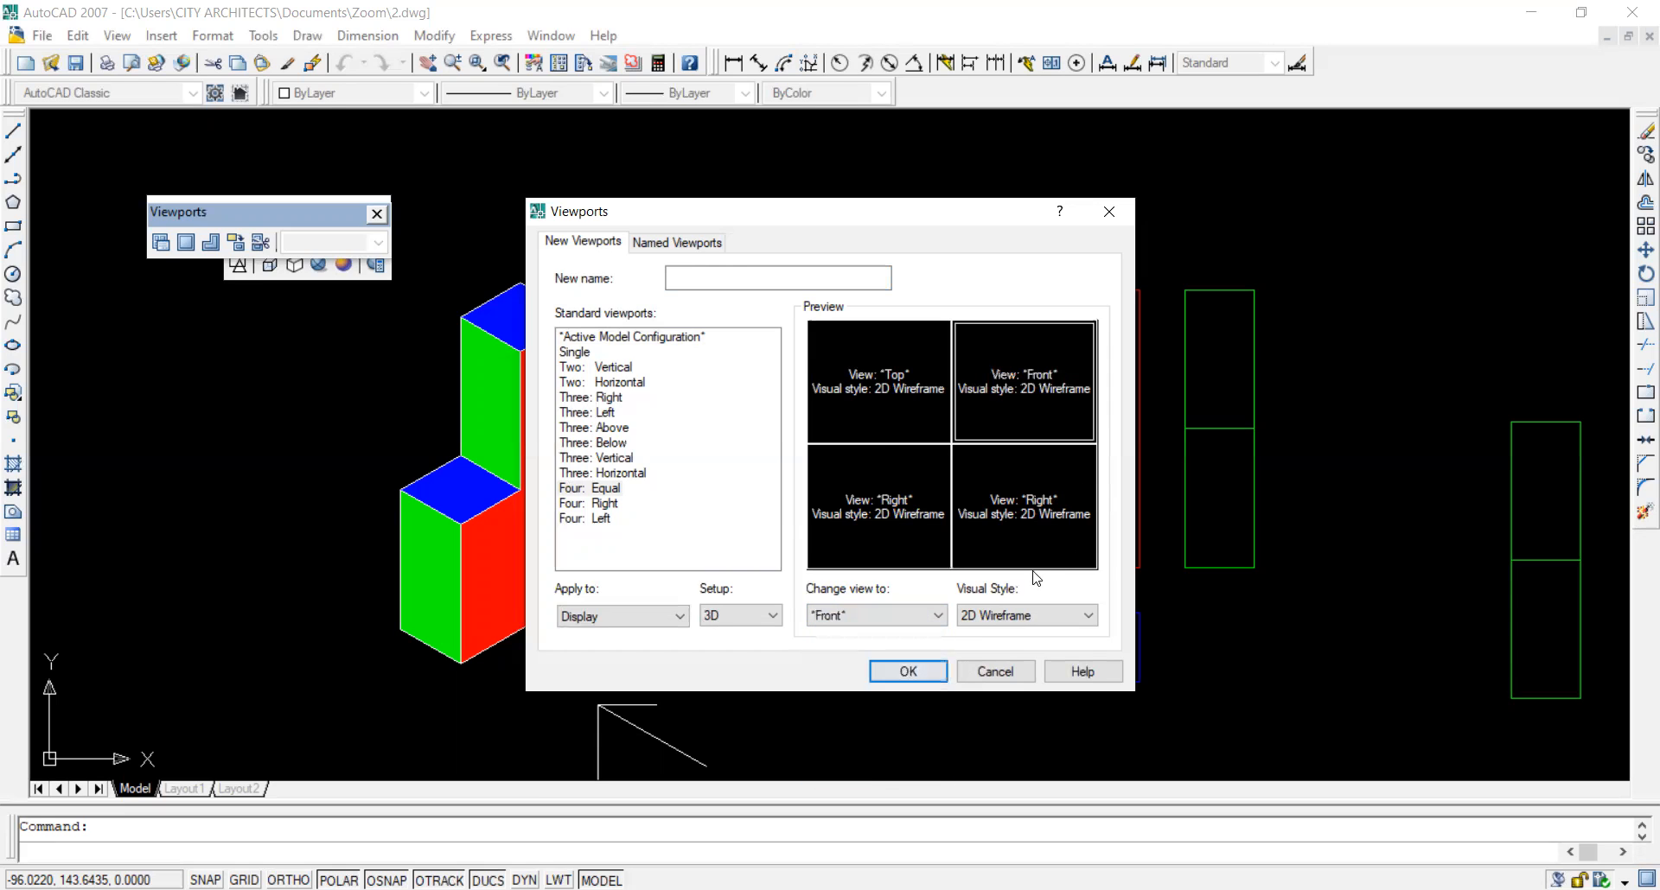
left_click(1029, 506)
left_click(895, 615)
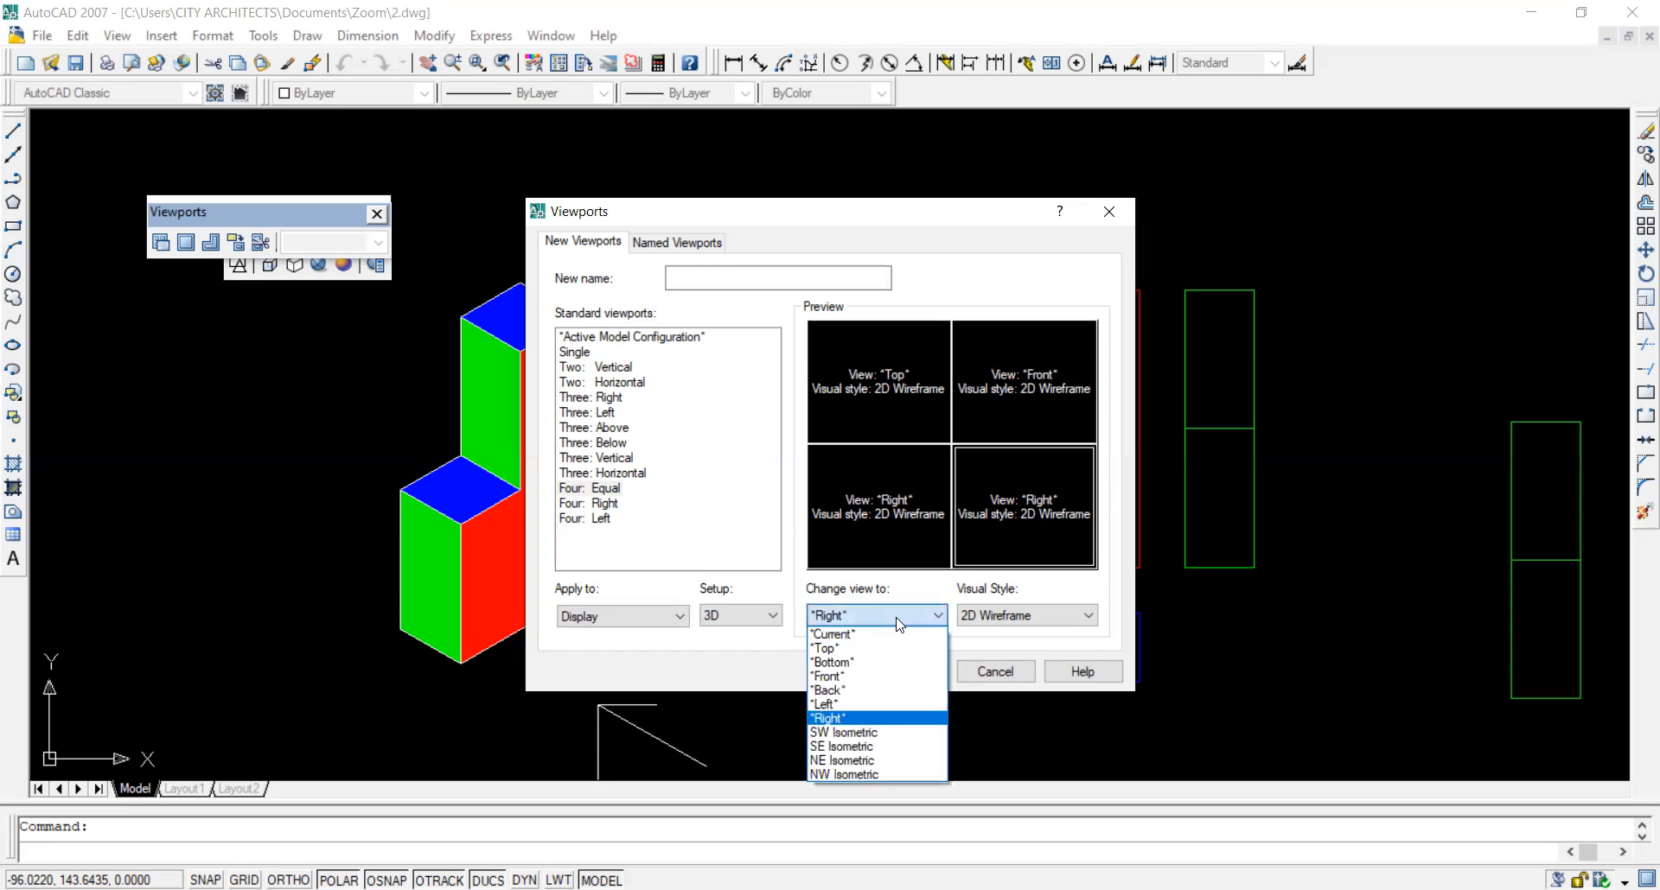
left_click(913, 733)
Set the SW Isometric viewport's visual style to Realistic and apply the four-viewport configuration to the display.
left_click(1020, 615)
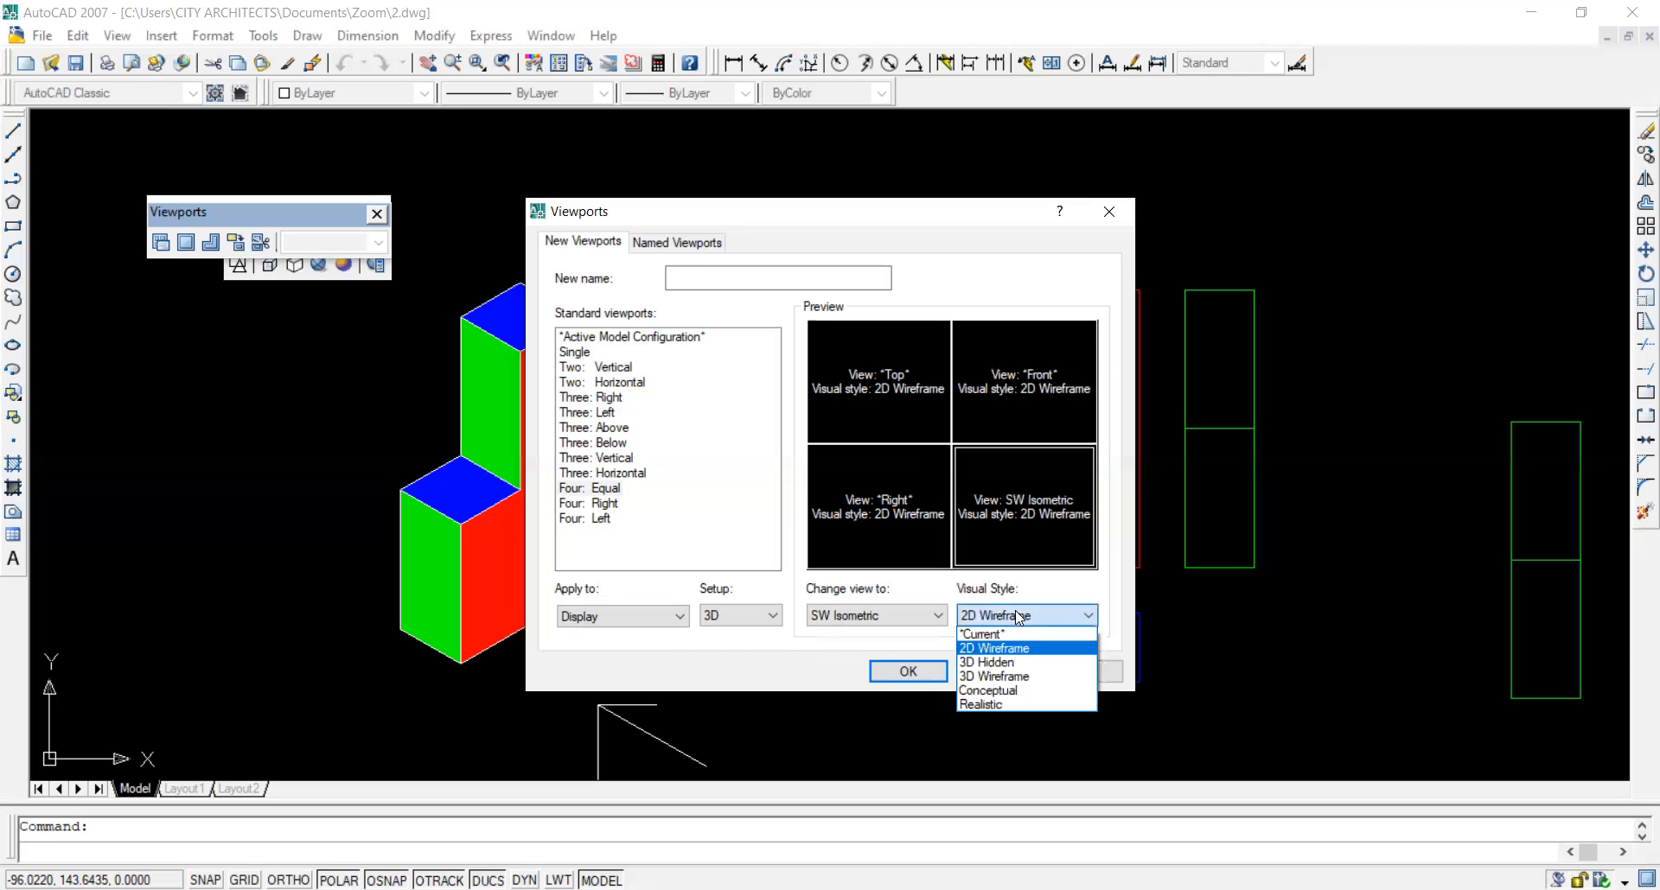
left_click(992, 705)
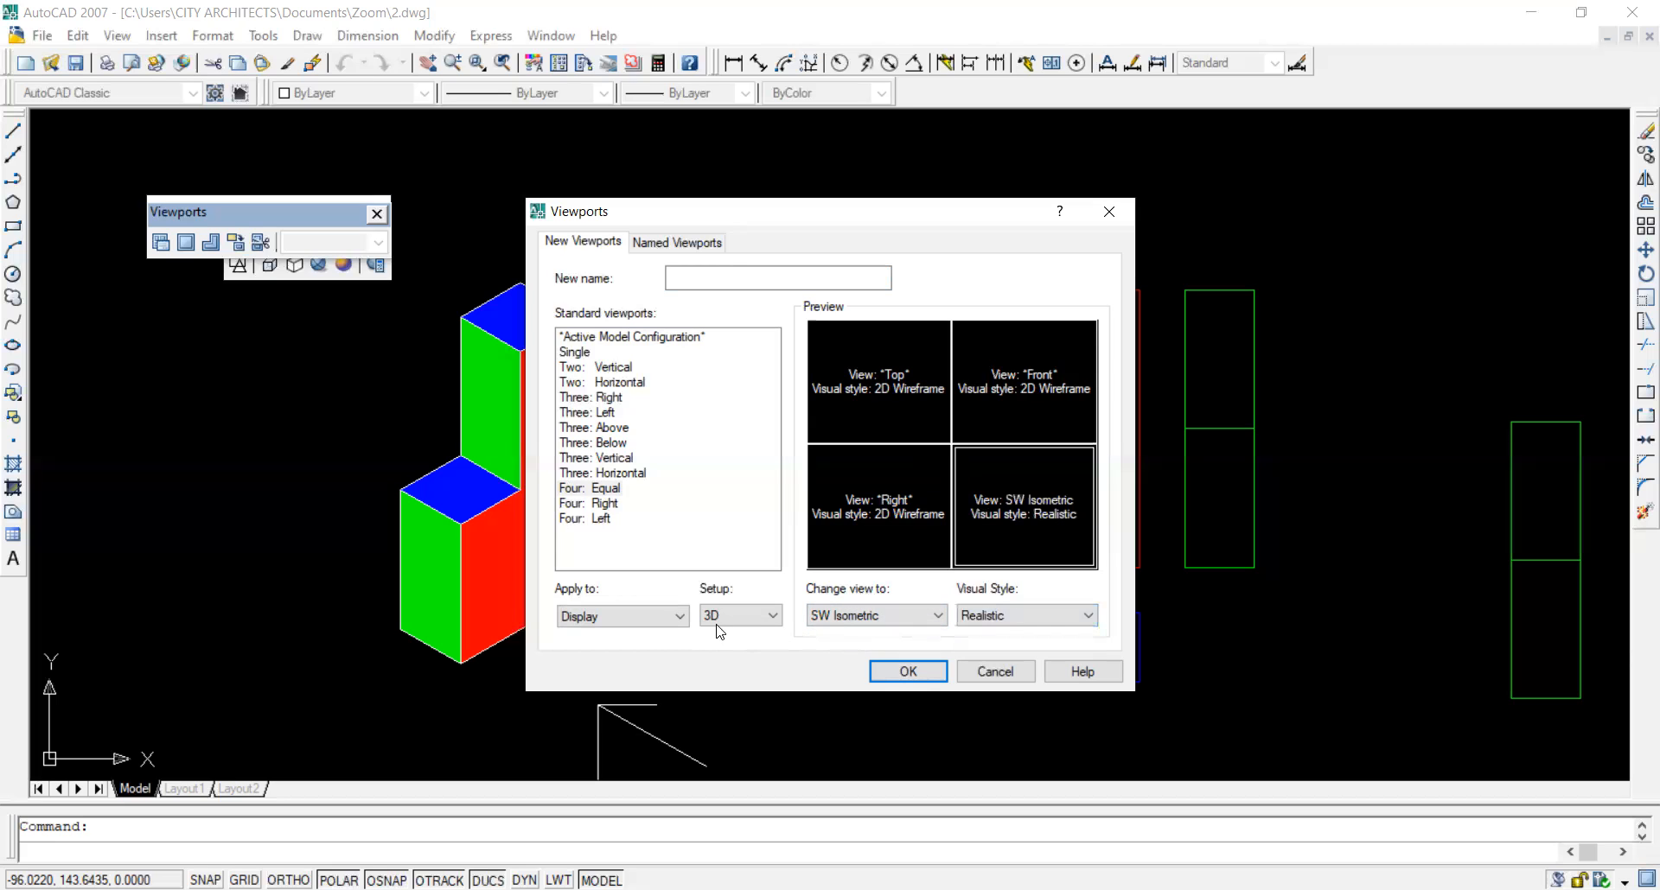
left_click(638, 616)
left_click(636, 616)
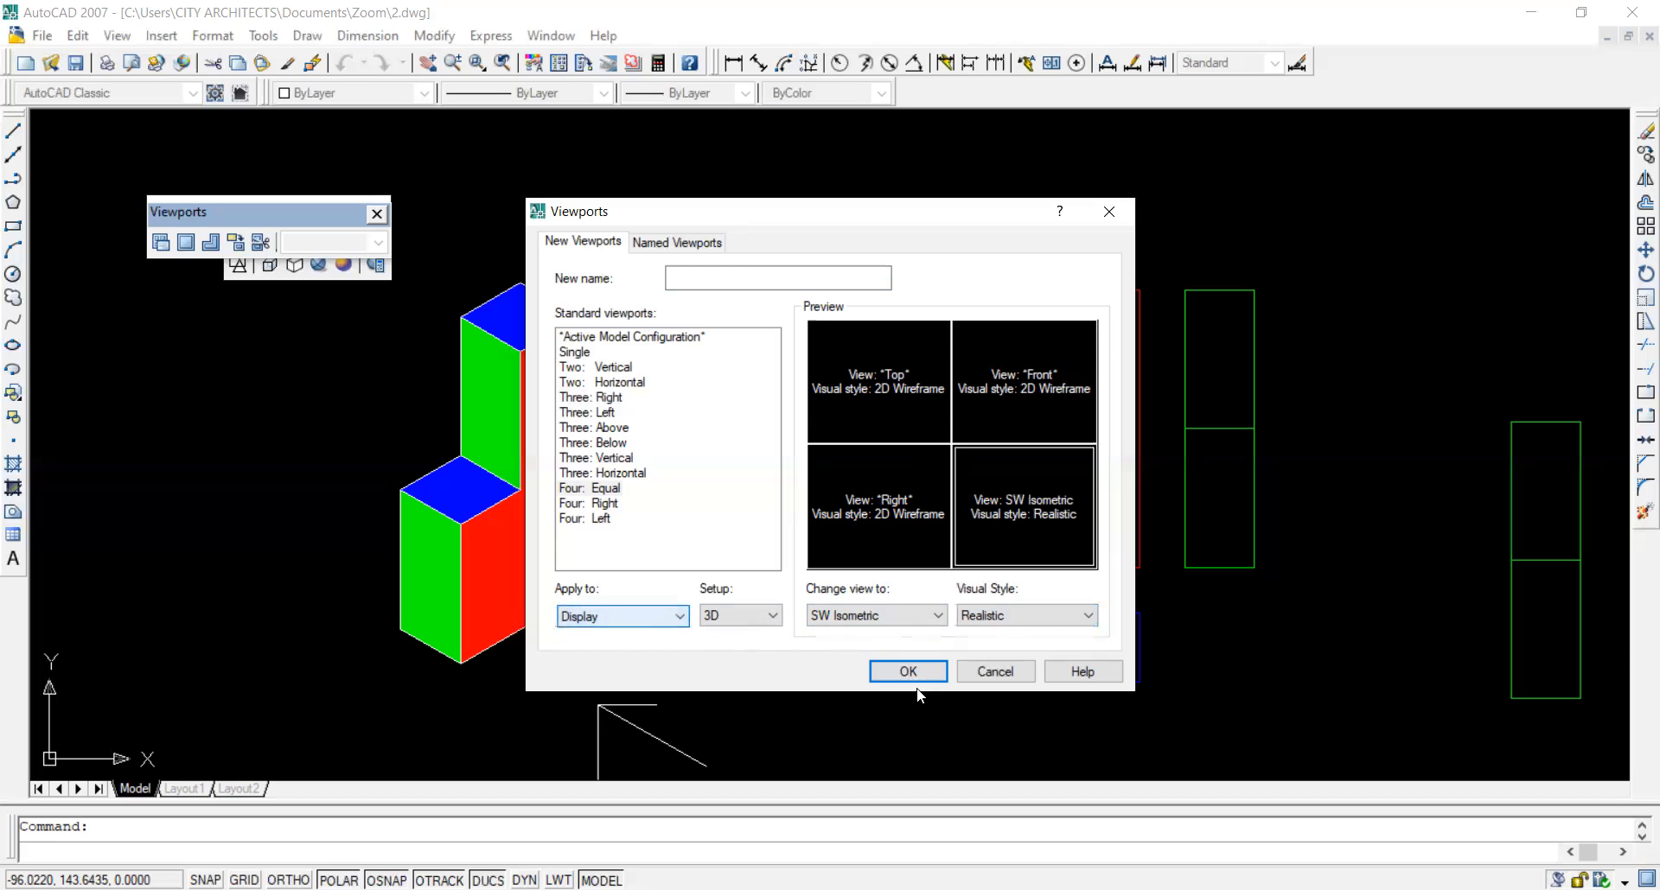
left_click(914, 675)
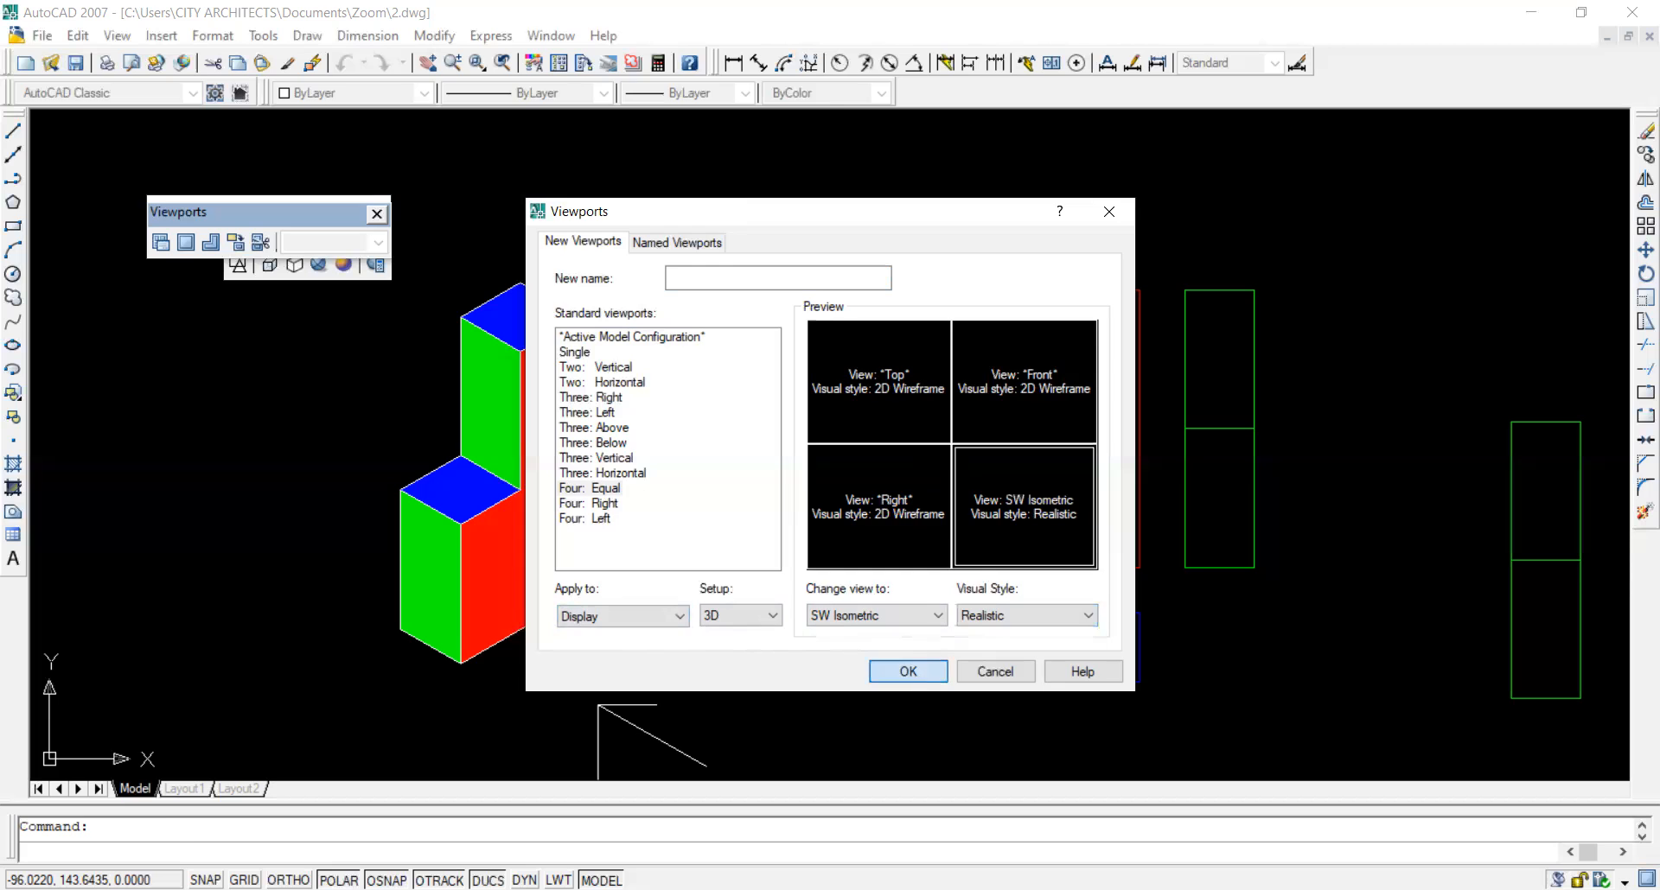
Examine the existing drawing at different zoom levels in the Front and Realistic SW Isometric viewports.
scroll(1006, 571, "up", 3)
scroll(1258, 645, "down", 4)
scroll(951, 624, "up", 4)
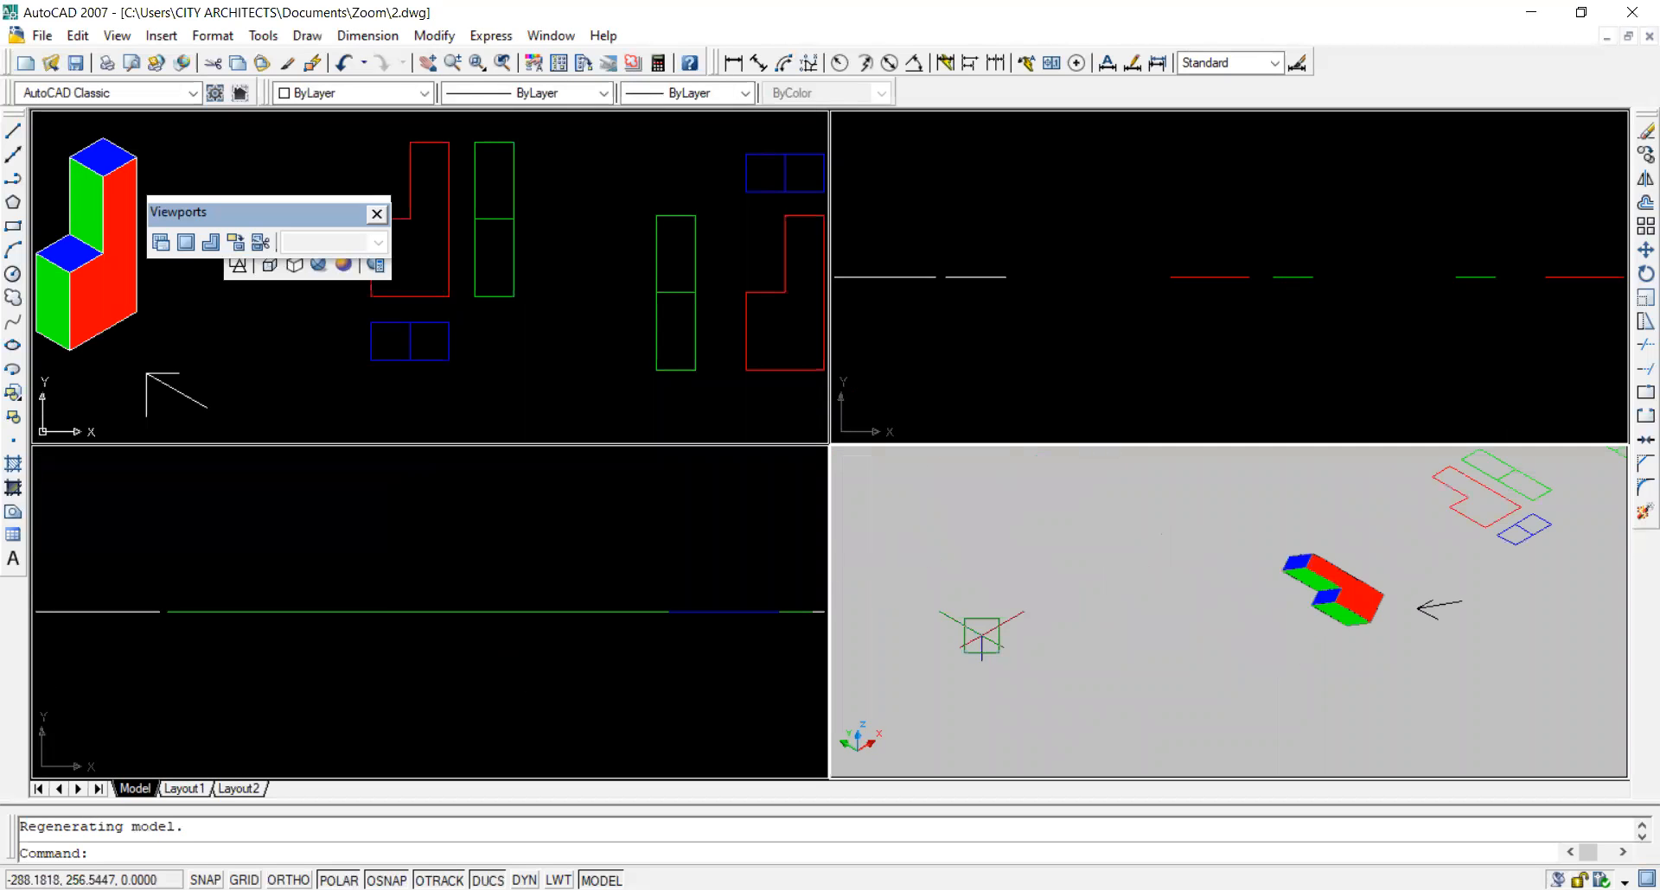
scroll(1471, 630, "up", 4)
scroll(1530, 710, "down", 2)
scroll(1311, 481, "up", 4)
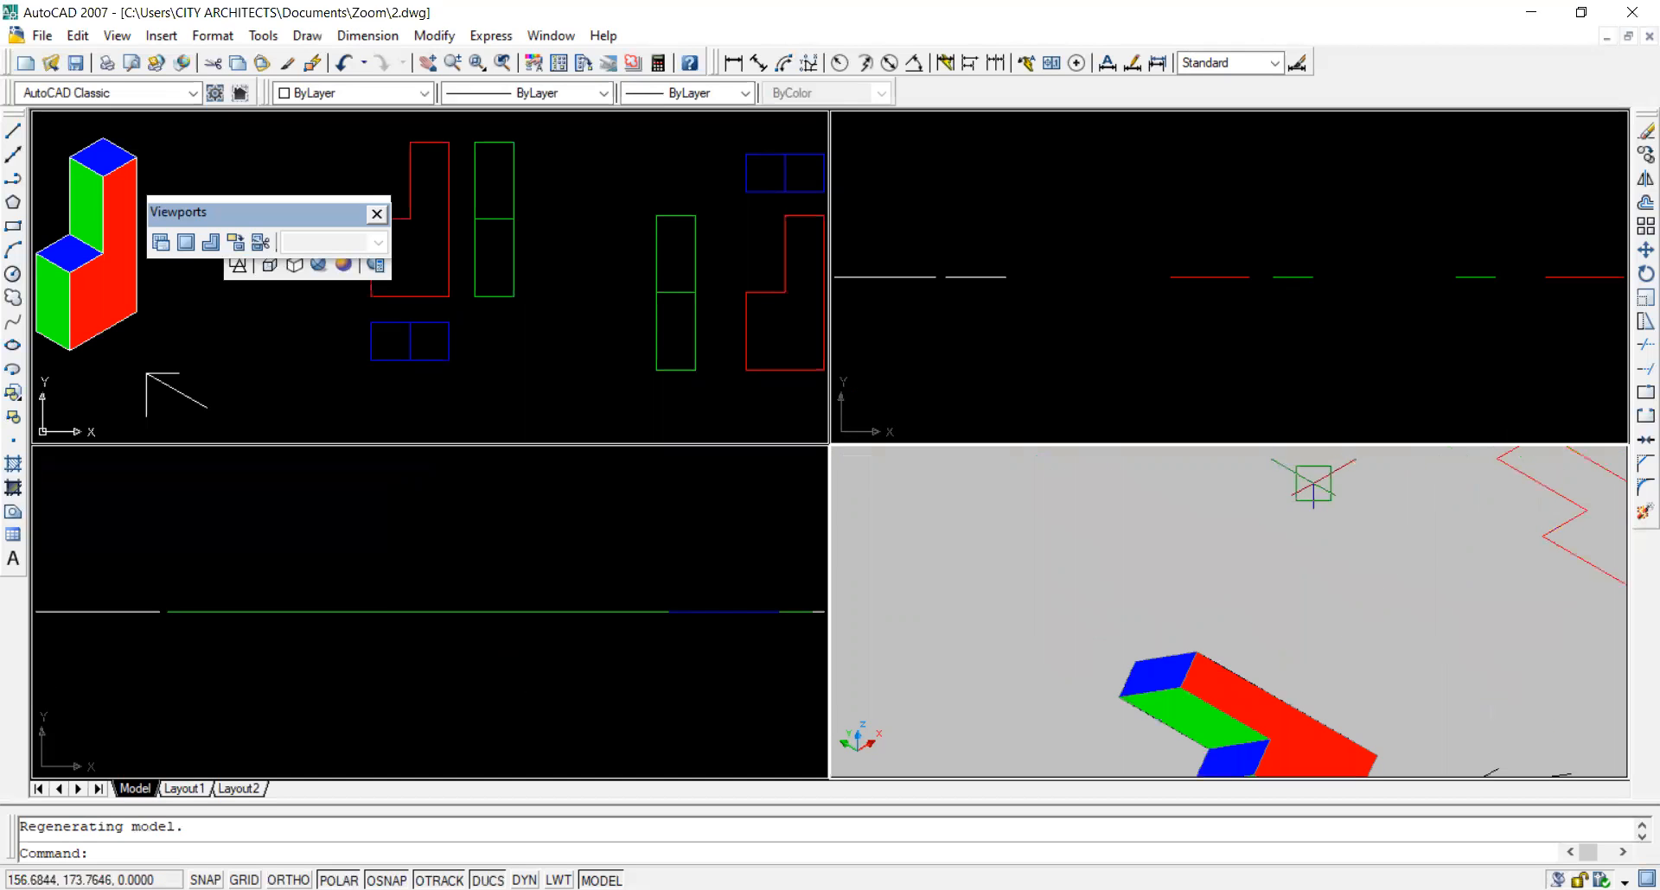
scroll(1215, 482, "down", 3)
scroll(1090, 361, "down", 3)
Examine the existing drawing zoomed out in the Top and Right viewports.
left_click(488, 357)
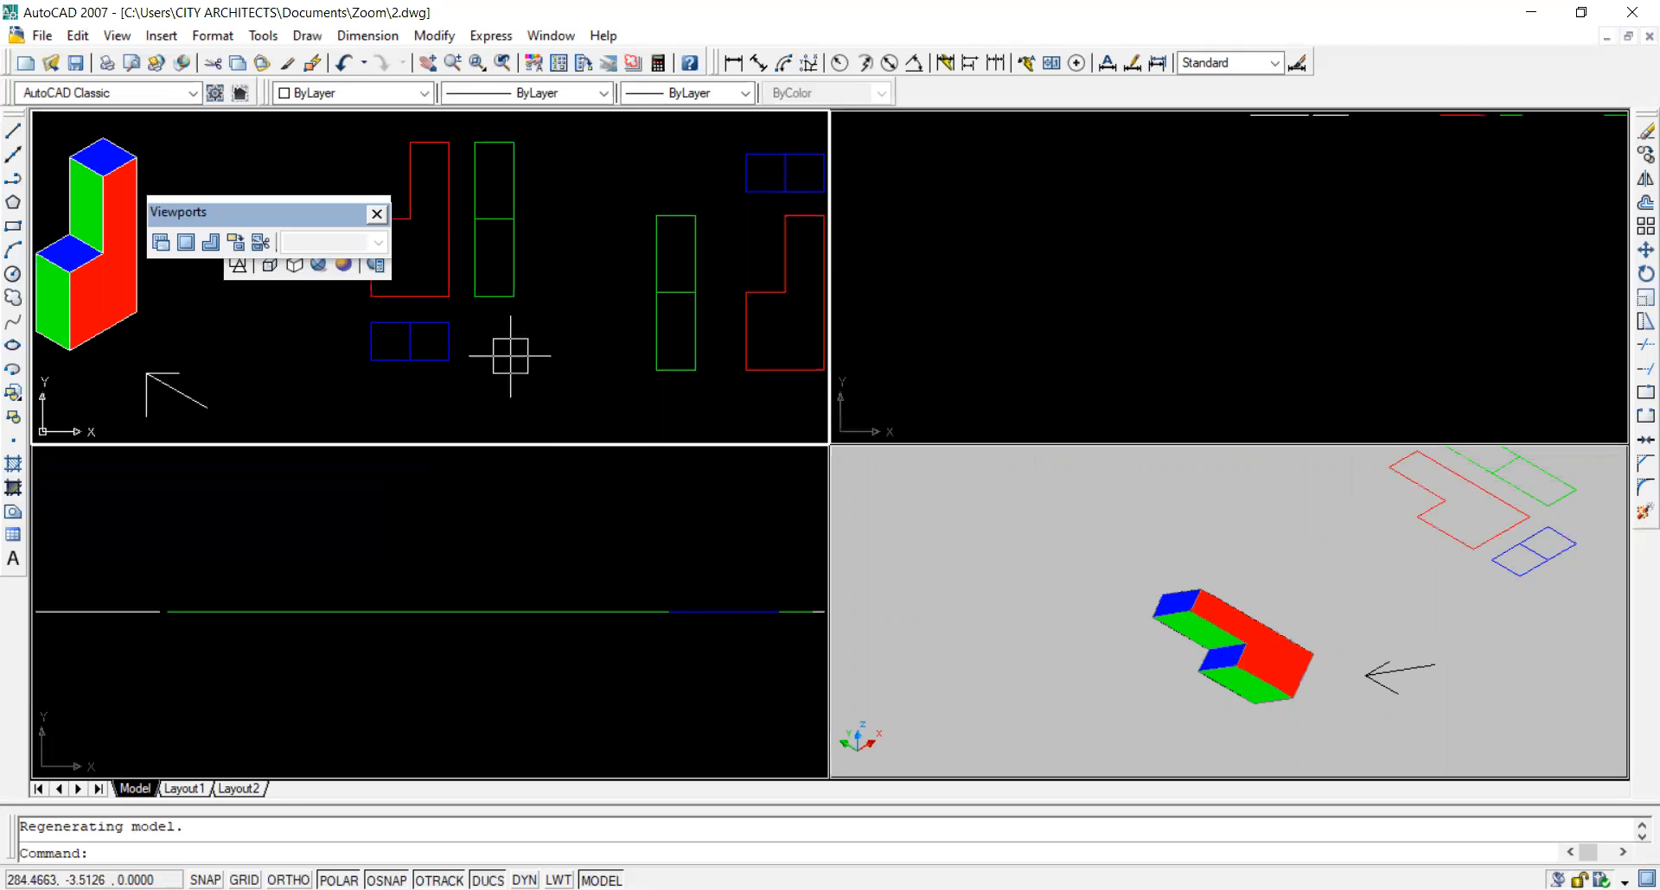
scroll(552, 405, "down", 2)
left_click(512, 525)
scroll(512, 525, "down", 3)
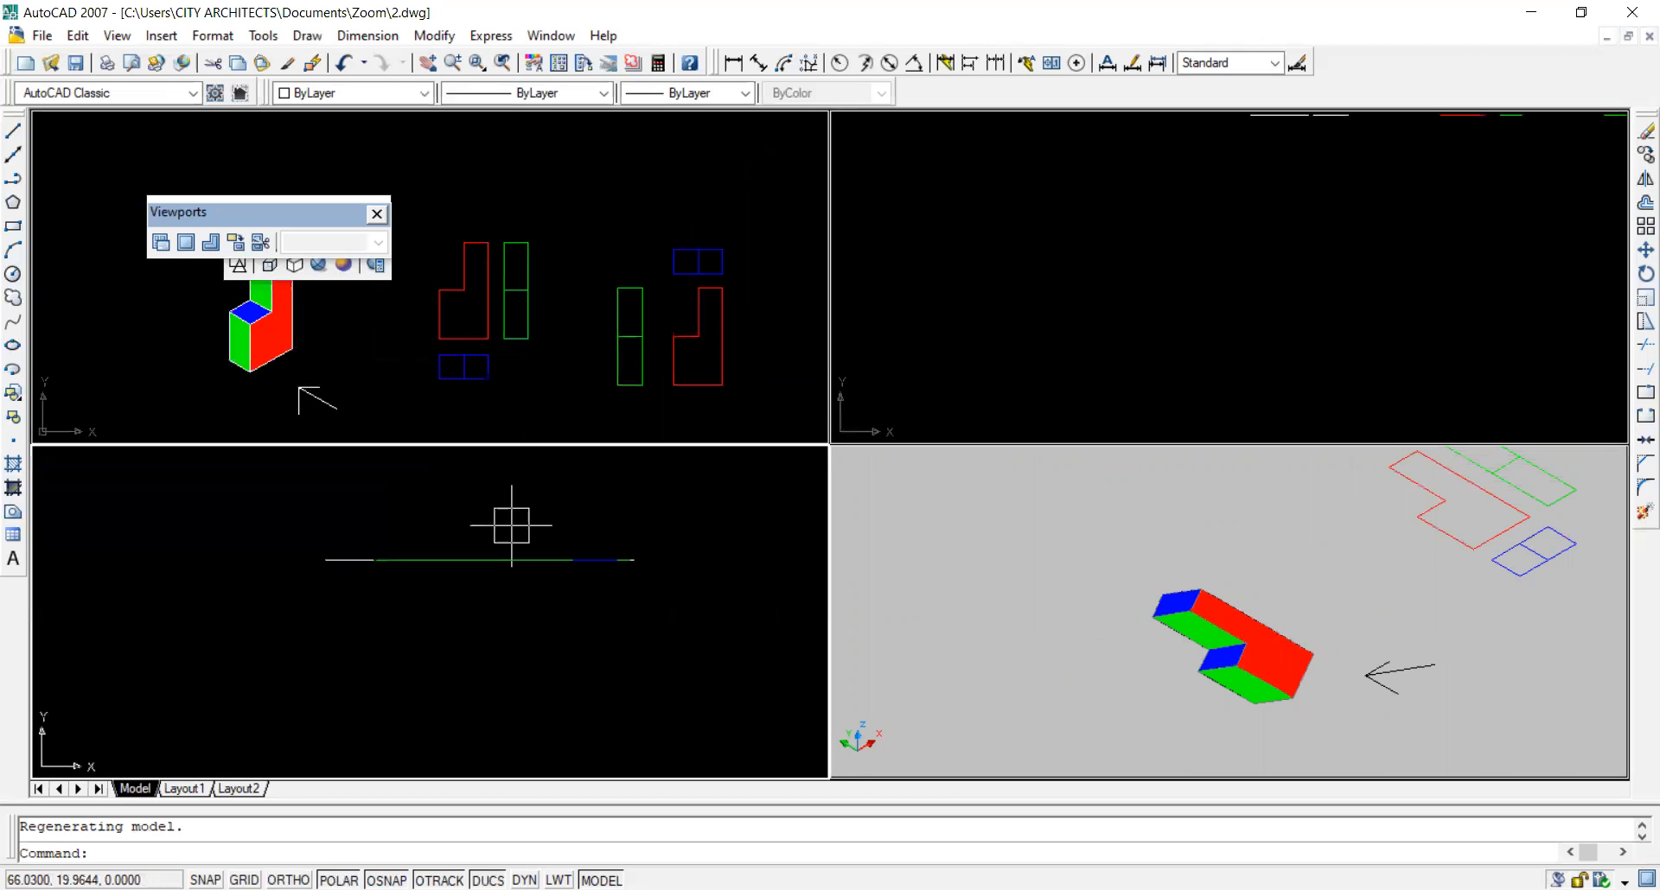
scroll(511, 524, "up", 1)
scroll(512, 525, "up", 1)
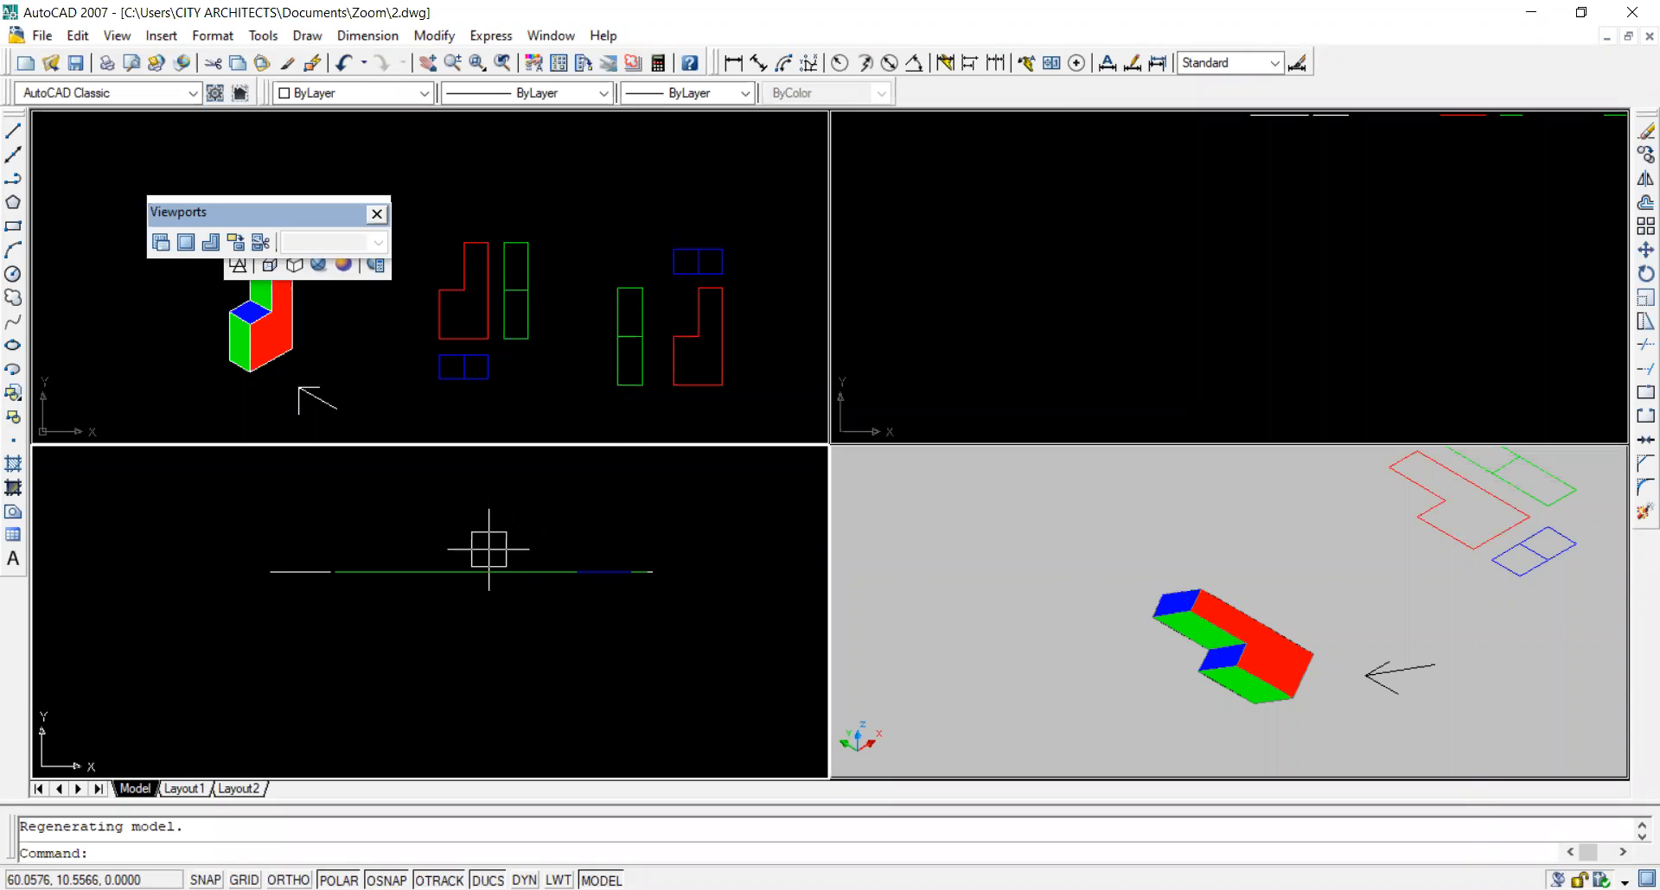
scroll(488, 548, "down", 2)
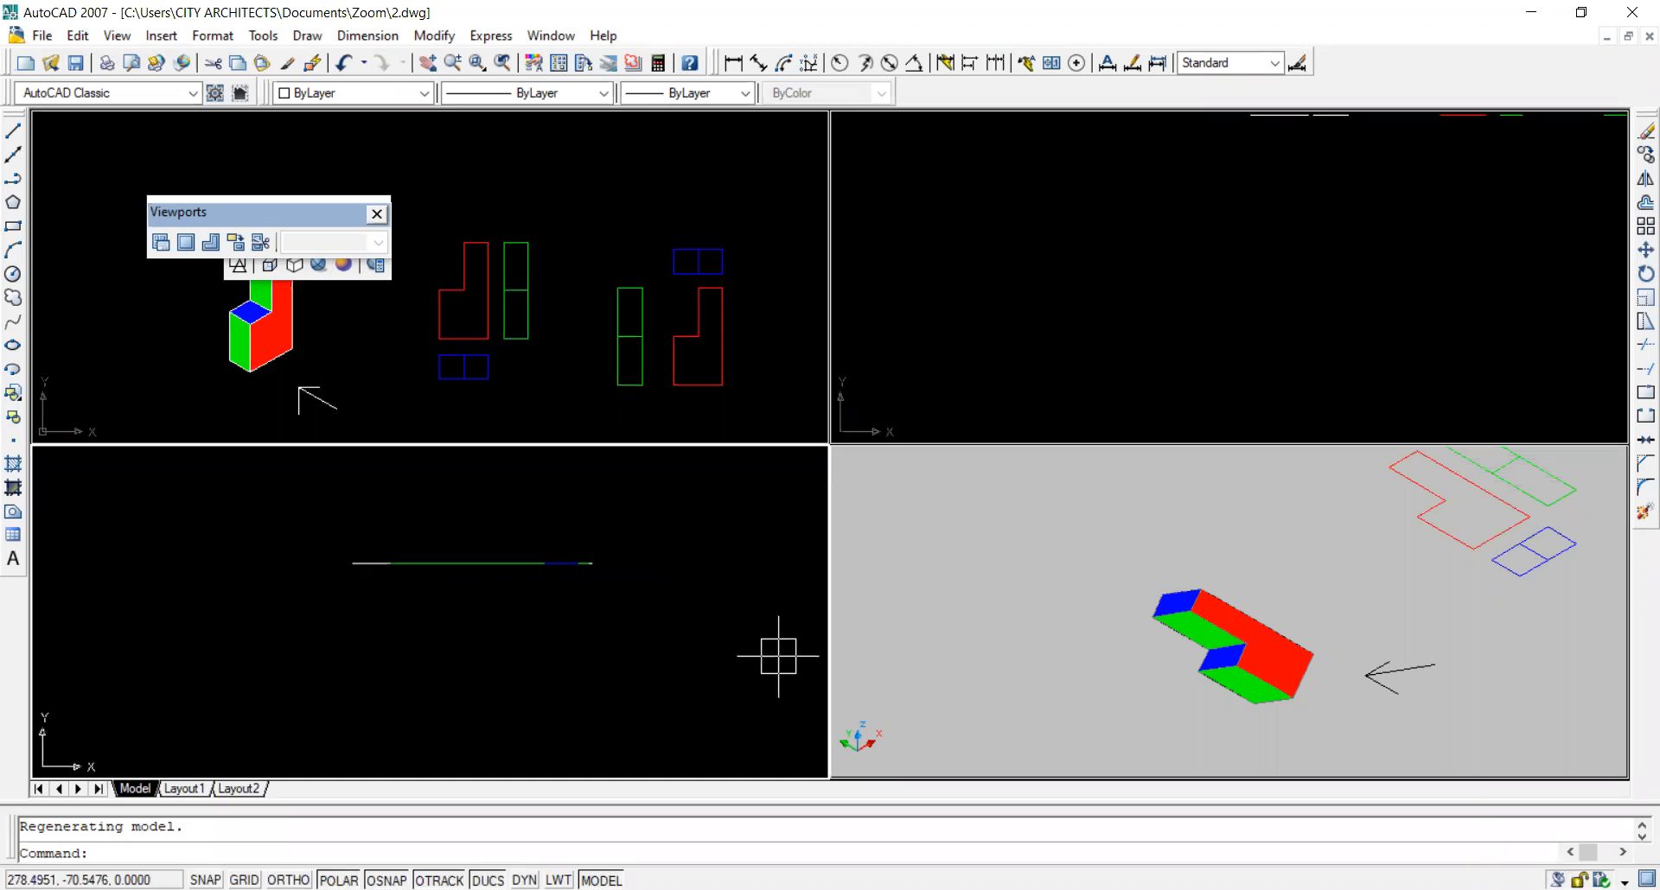
left_click(689, 506)
key("Escape")
key("Escape")
left_click(687, 600)
key("Escape")
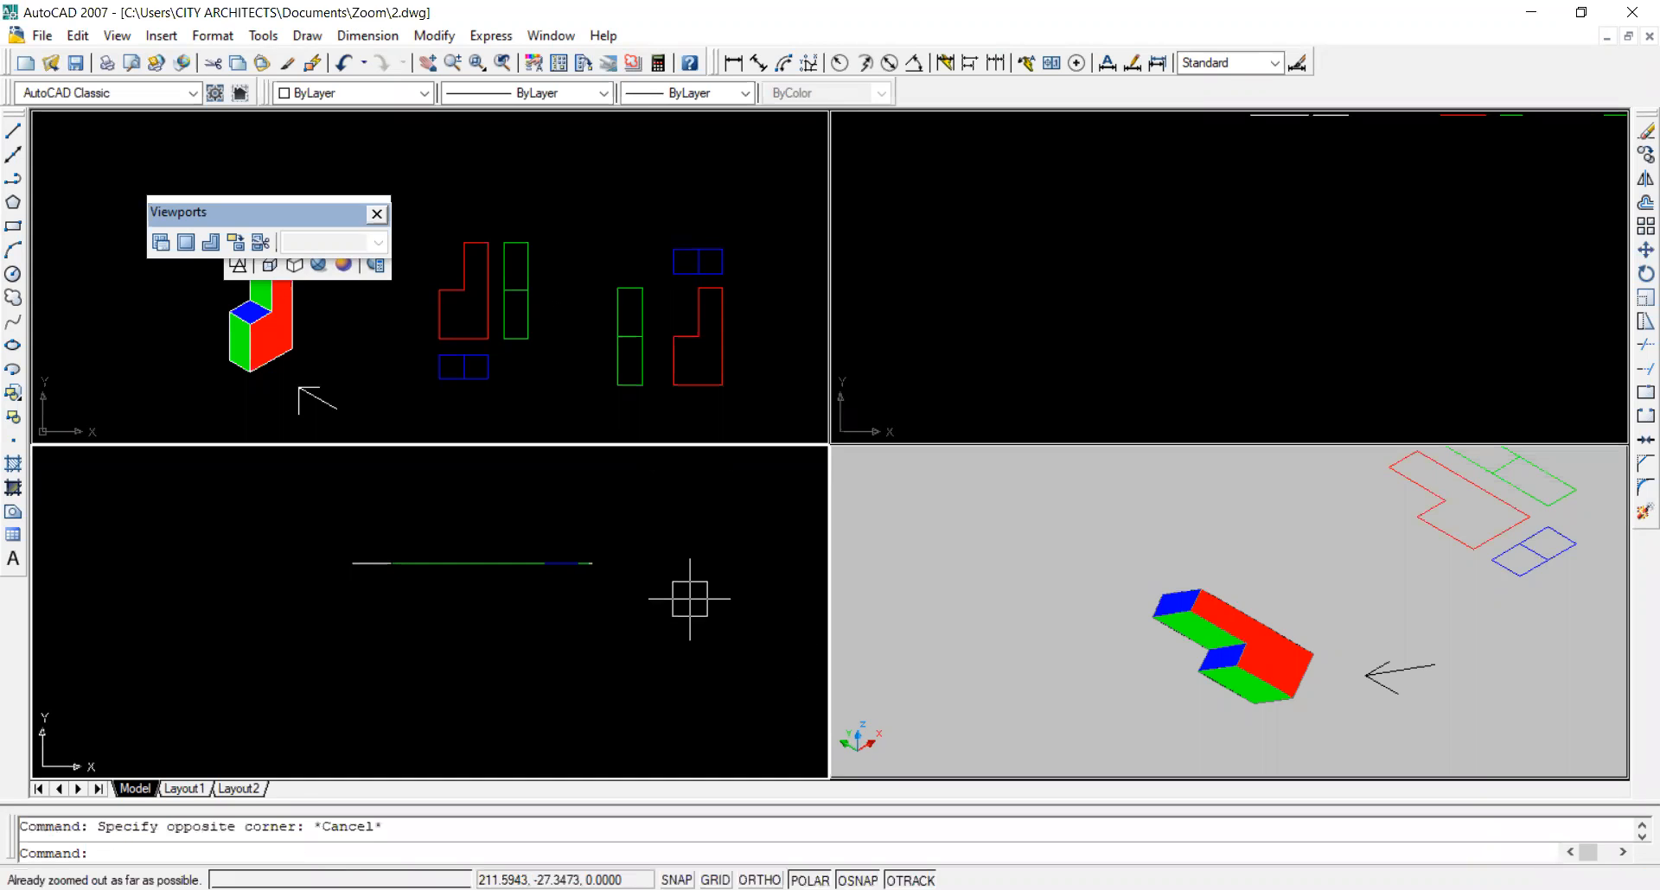
Move the Viewports toolbar off the drawing in the Top viewport and erase all existing objects.
left_click(745, 284)
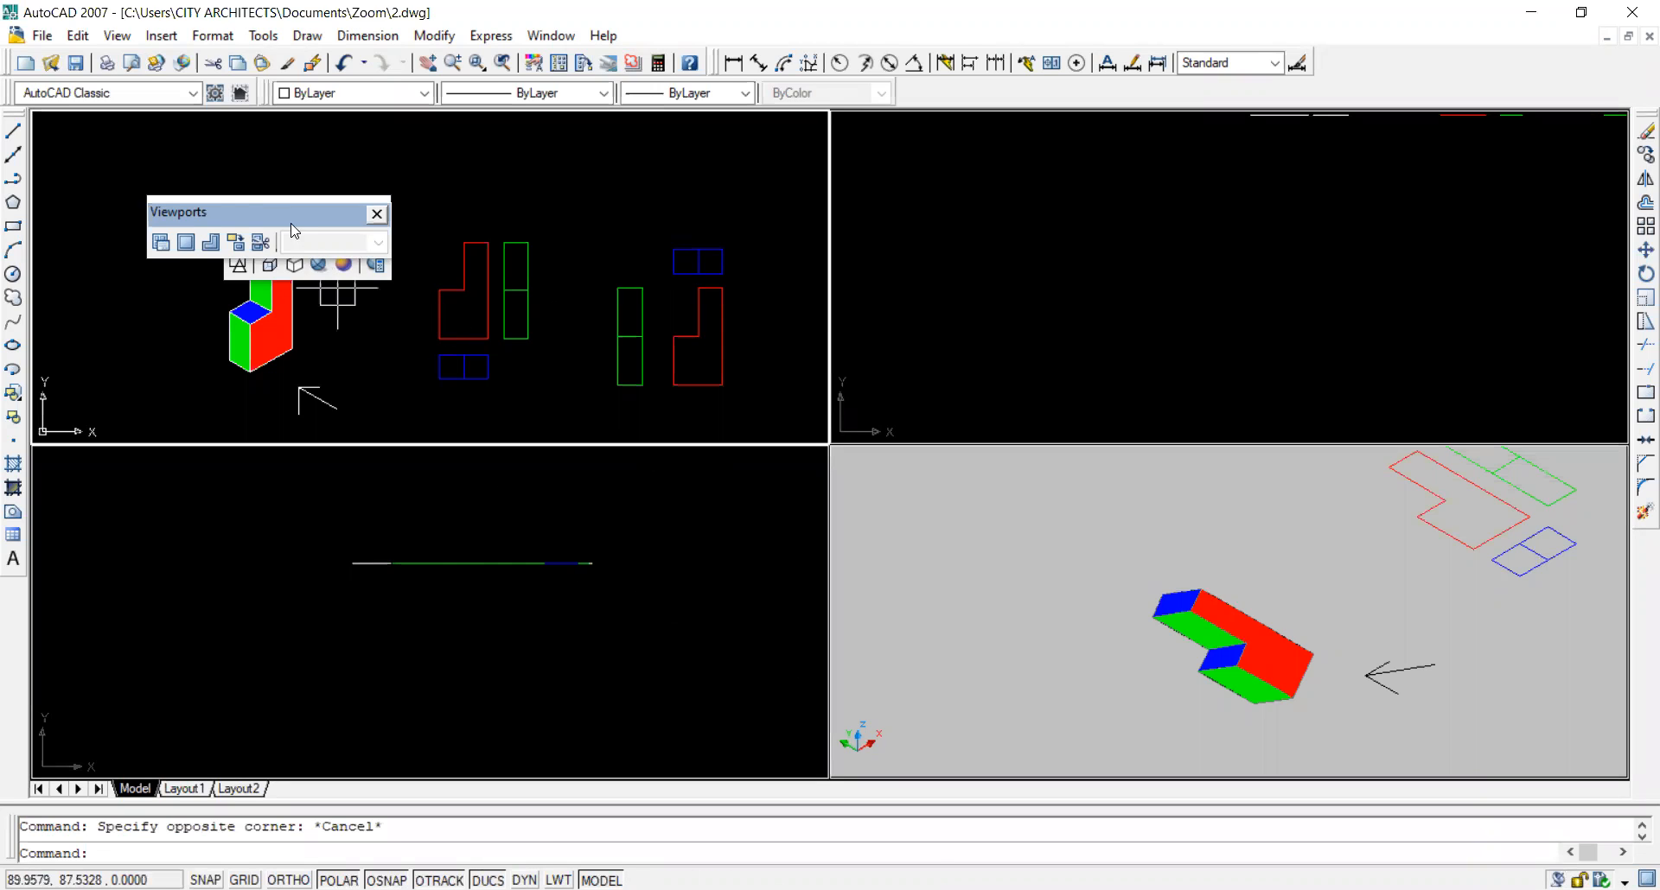
left_click_drag(272, 210, 235, 176)
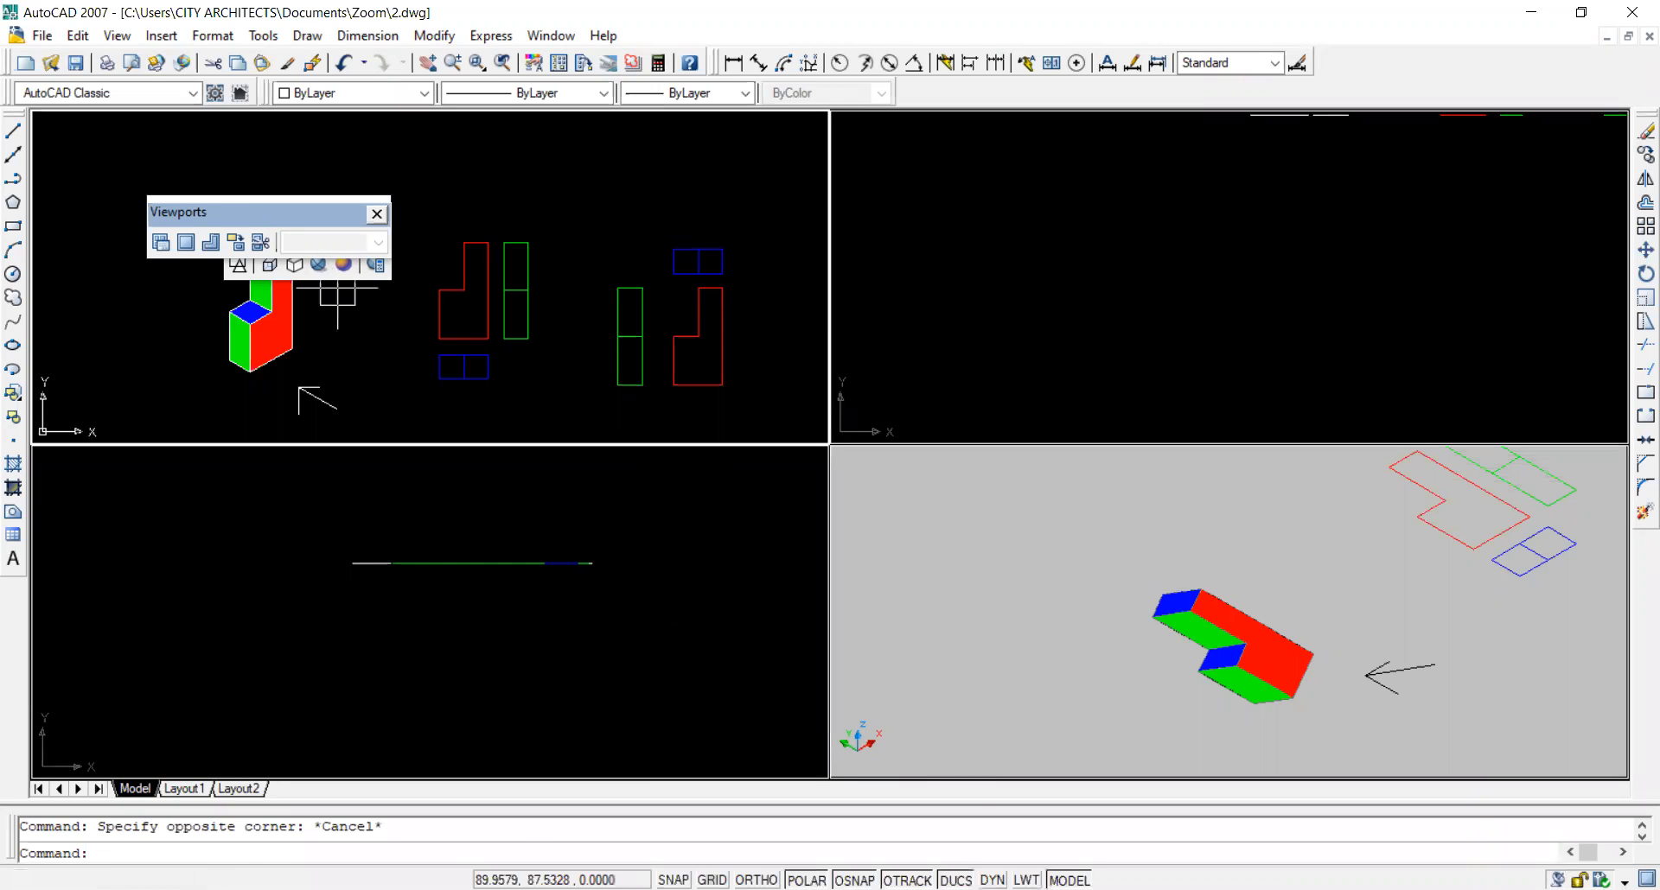
left_click(766, 199)
left_click(192, 408)
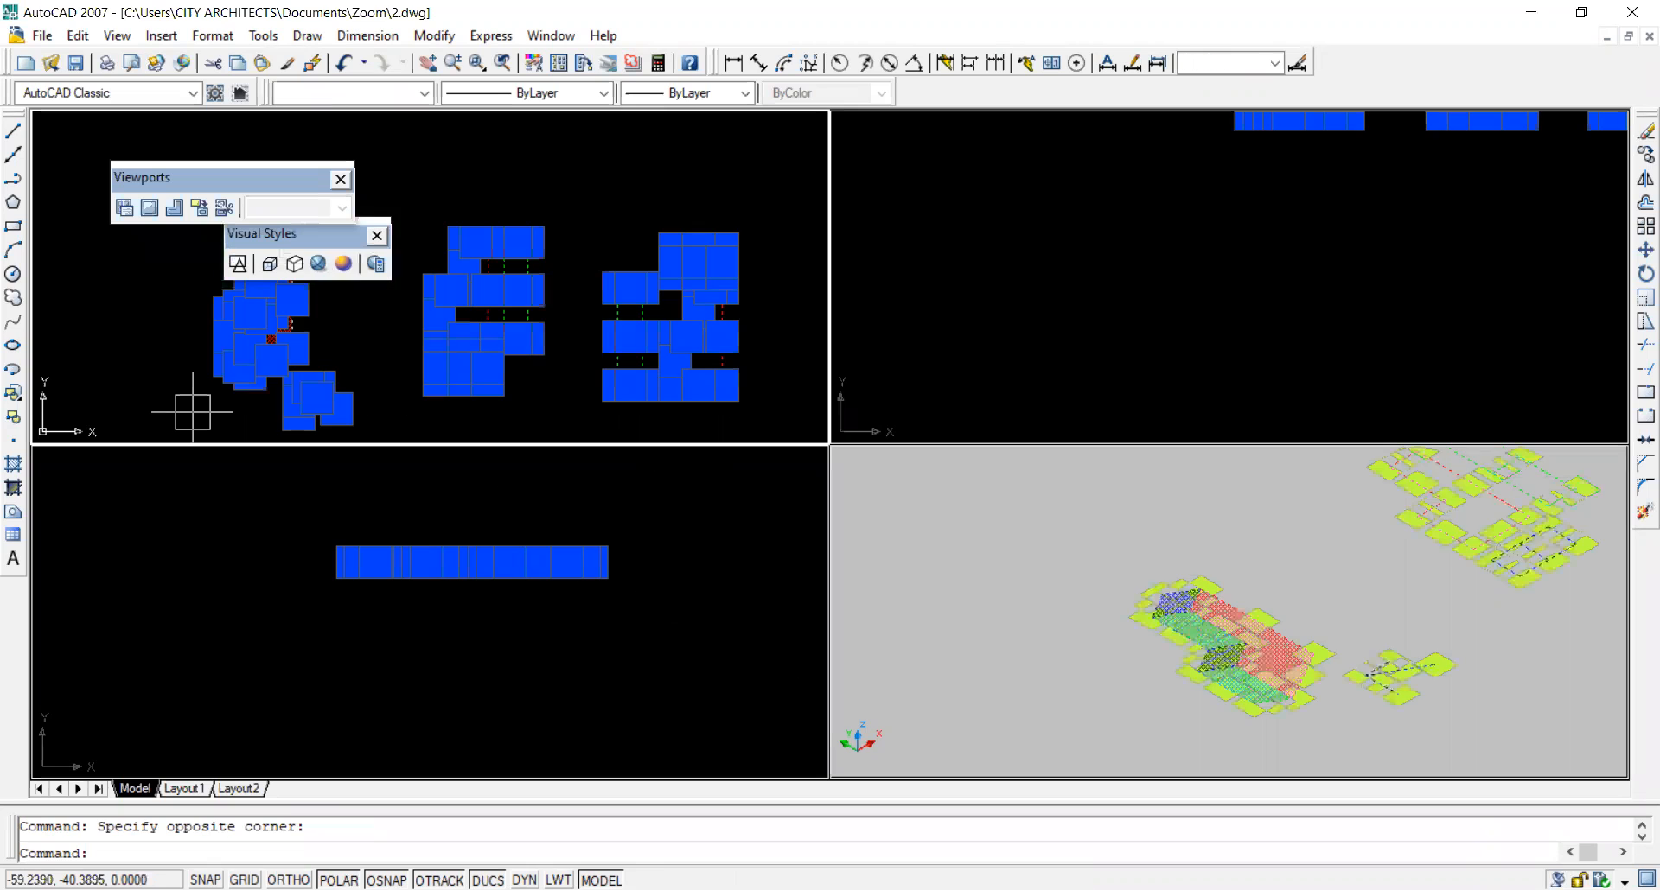
key("Delete")
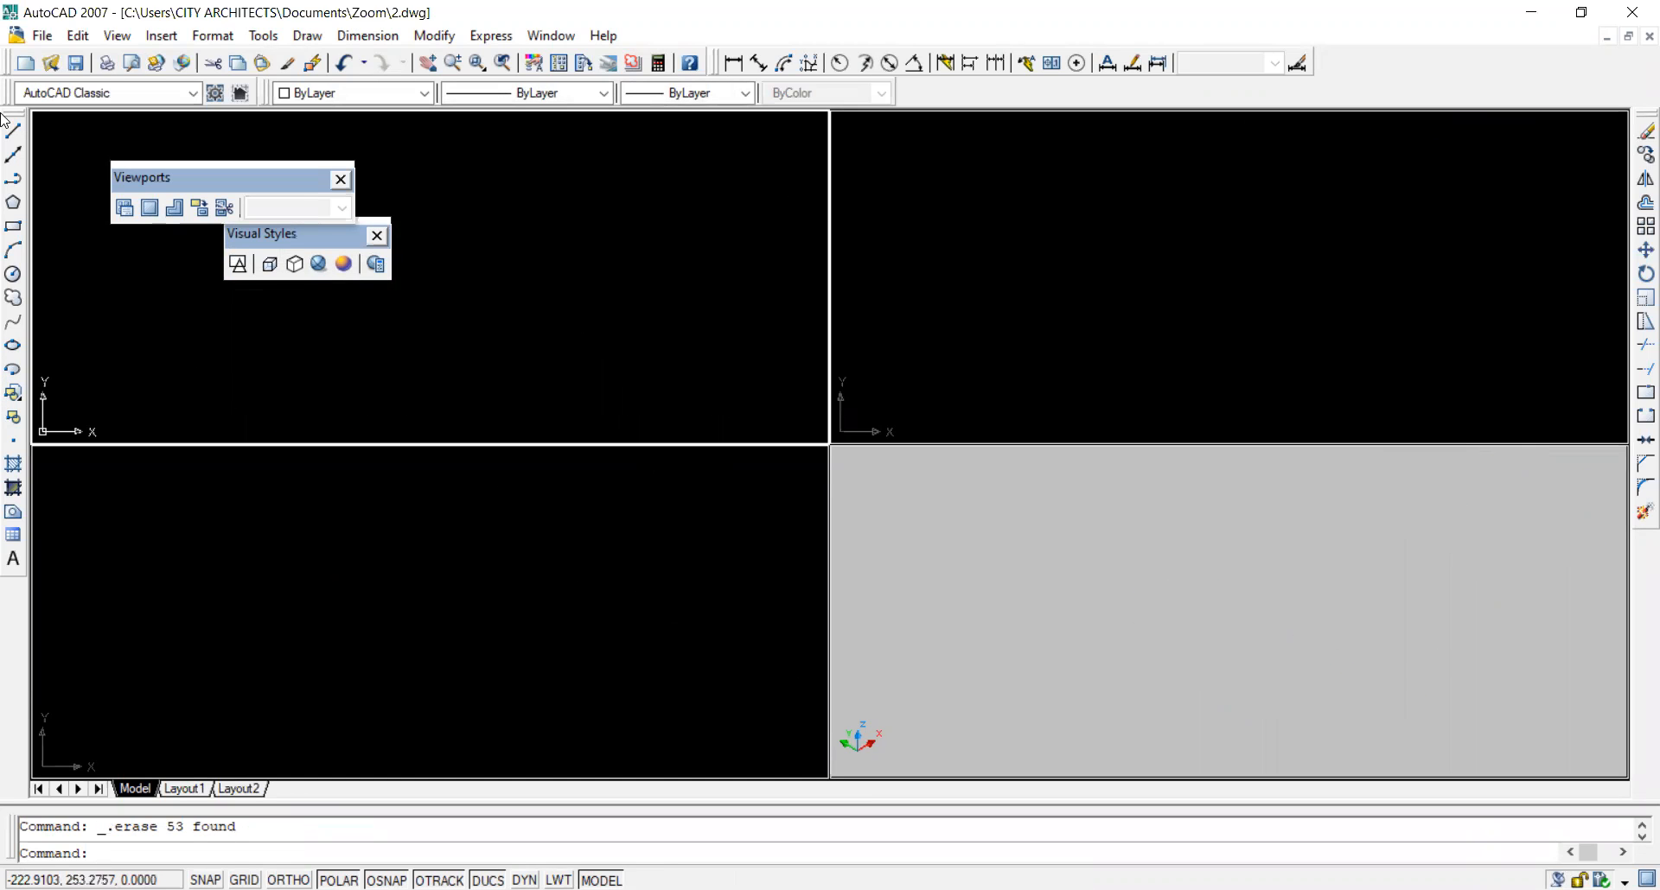
right_click(22, 139)
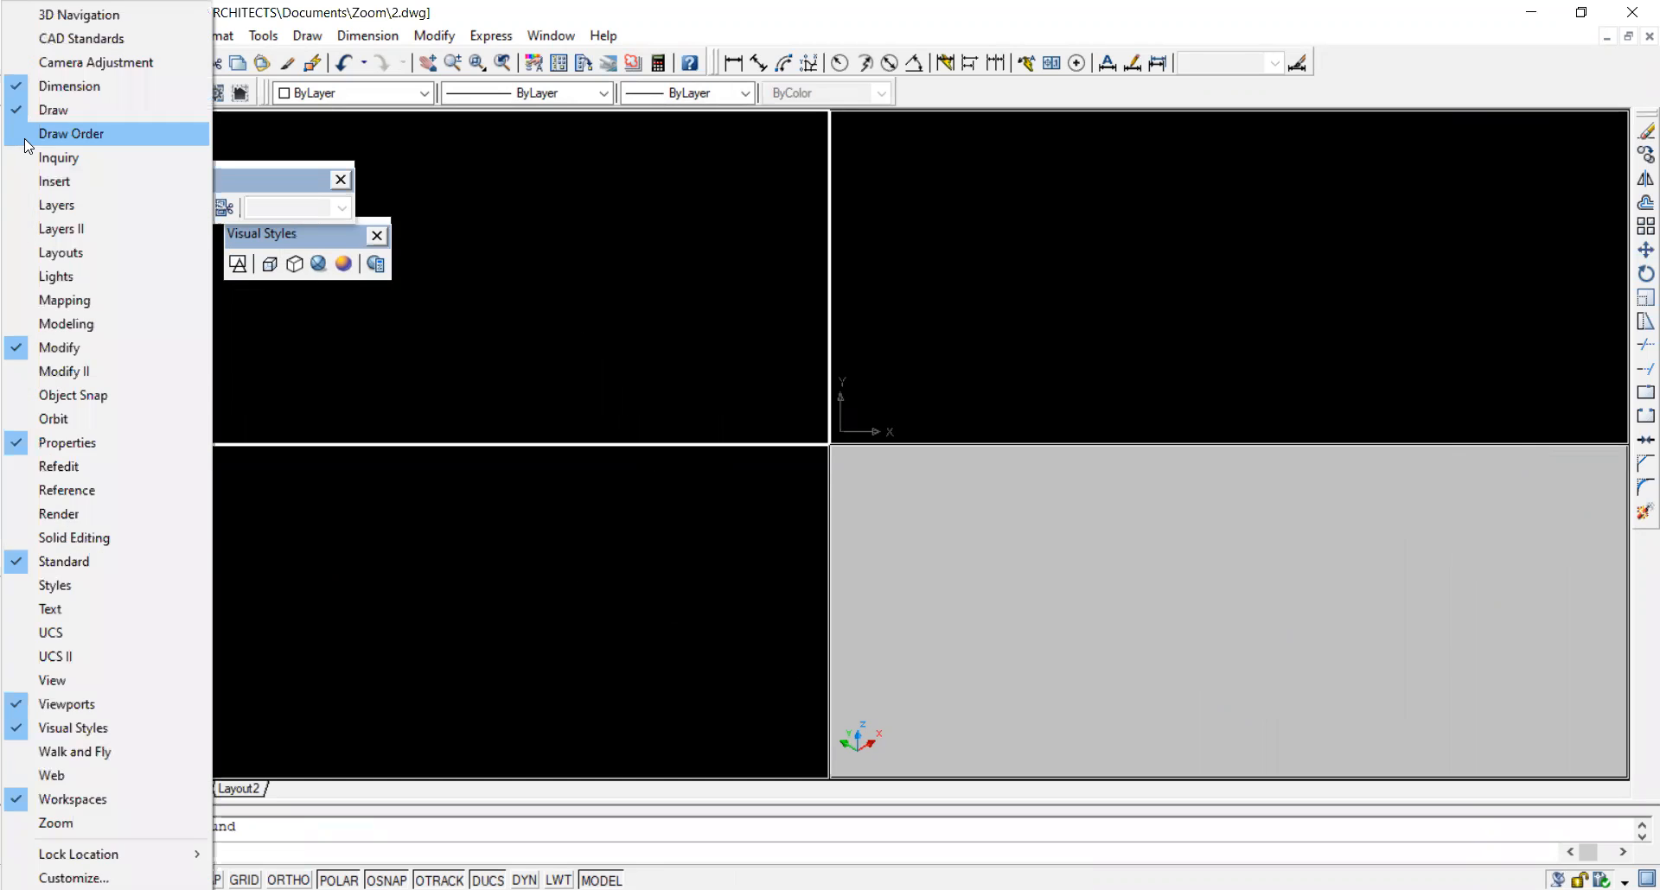
left_click(678, 196)
left_click(604, 168)
left_click(477, 410)
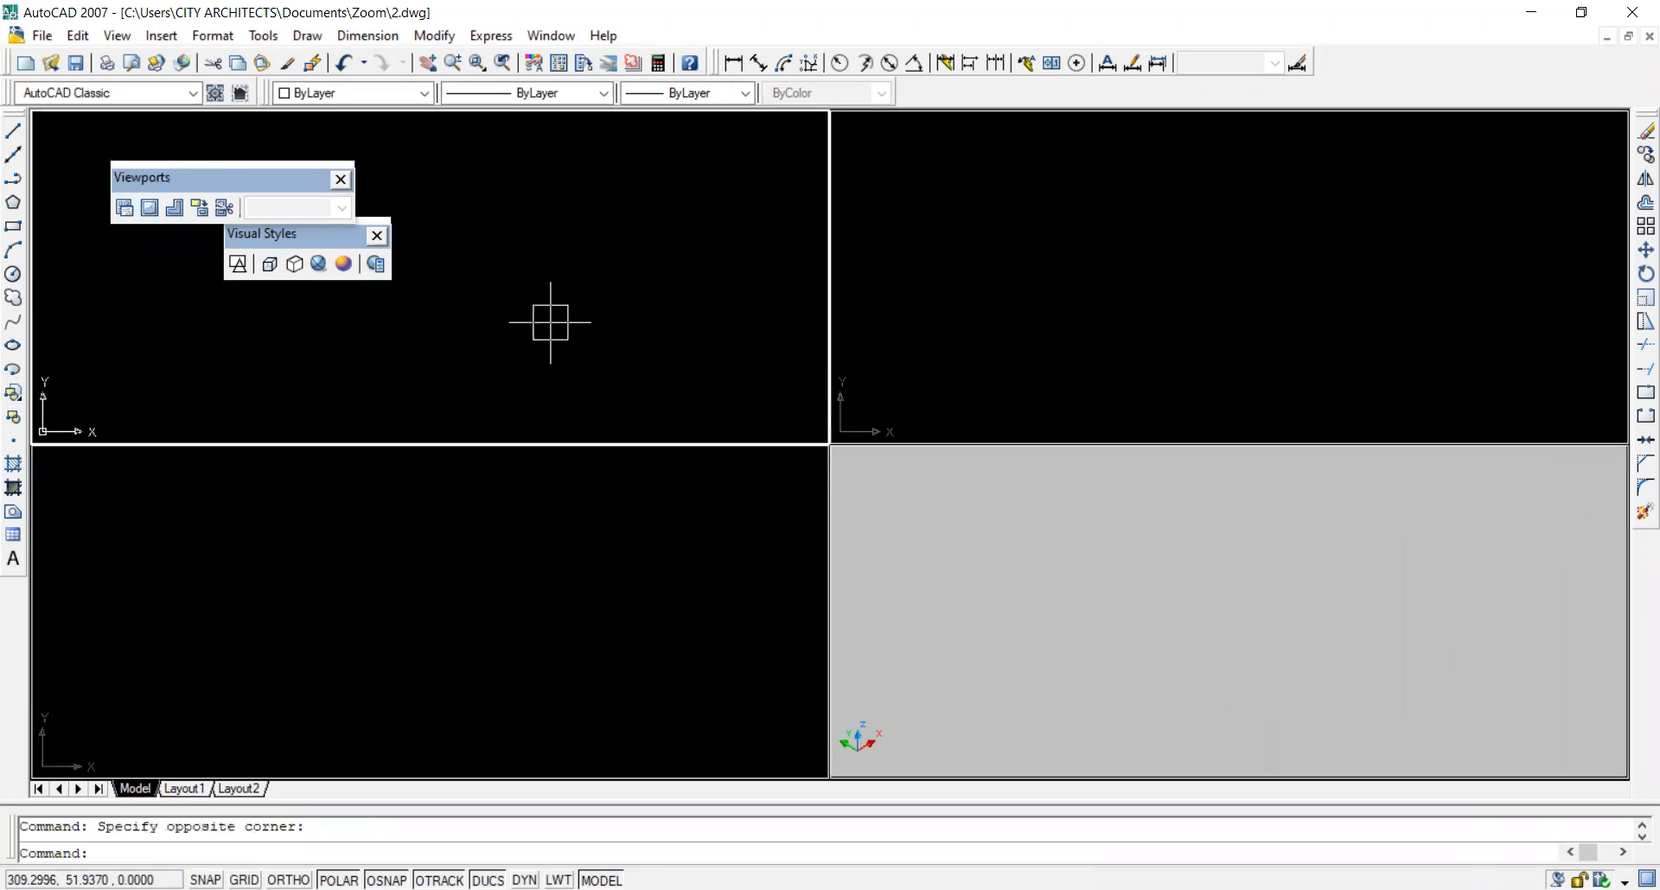
Draw a freehand rectangle in the middle of the Top viewport and select it.
type("rec")
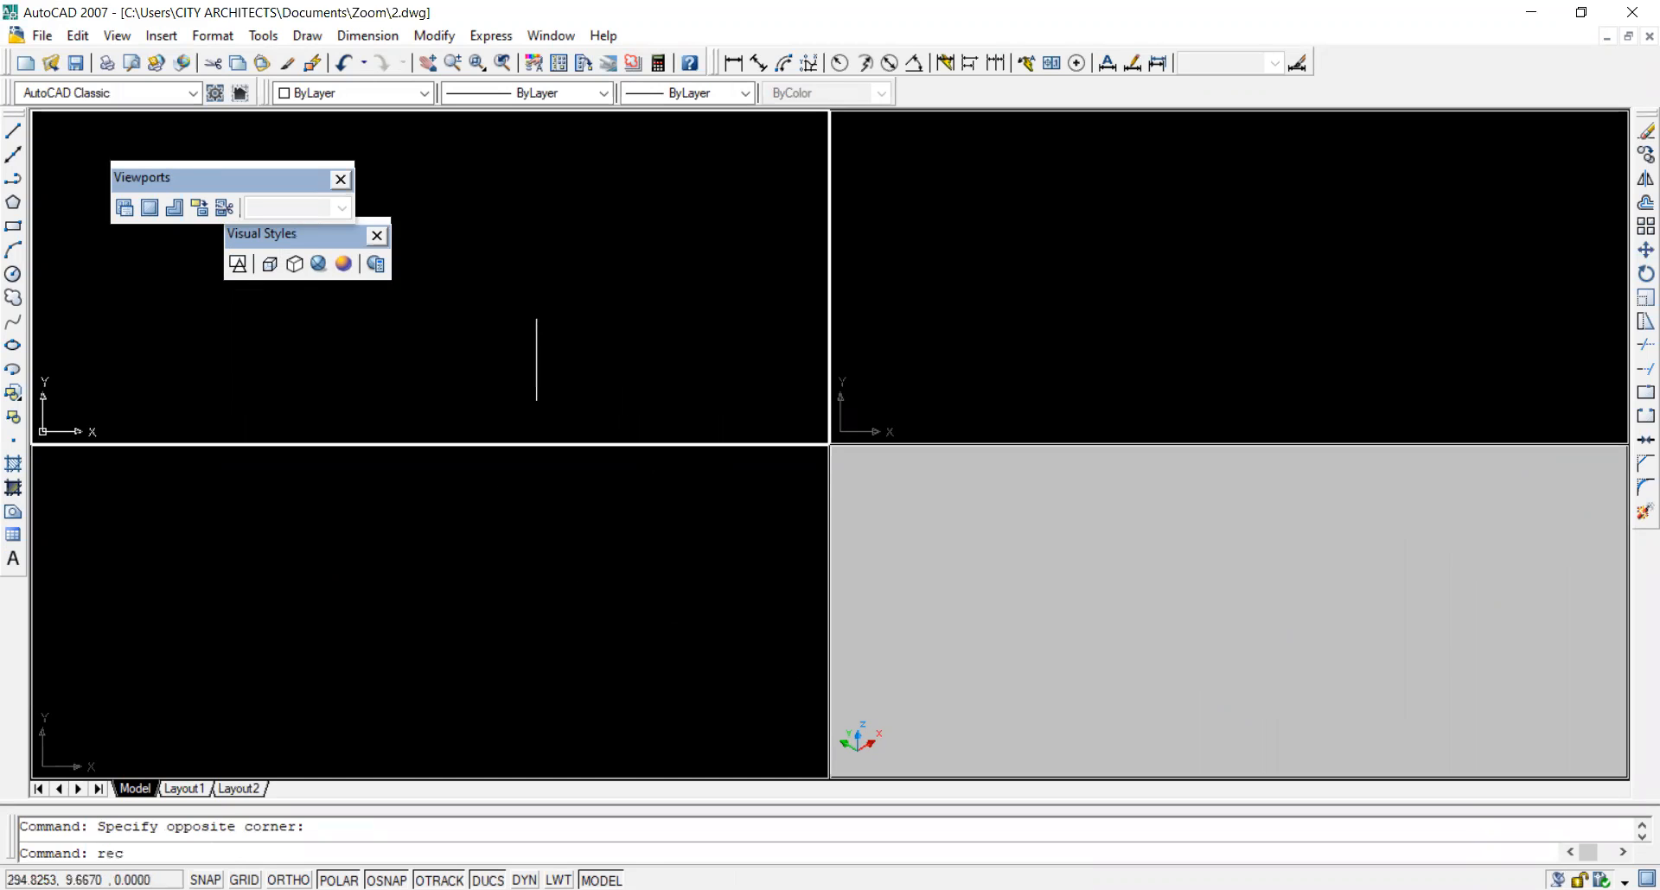
key("Return")
left_click(615, 208)
left_click(470, 367)
key("Escape")
left_click(463, 269)
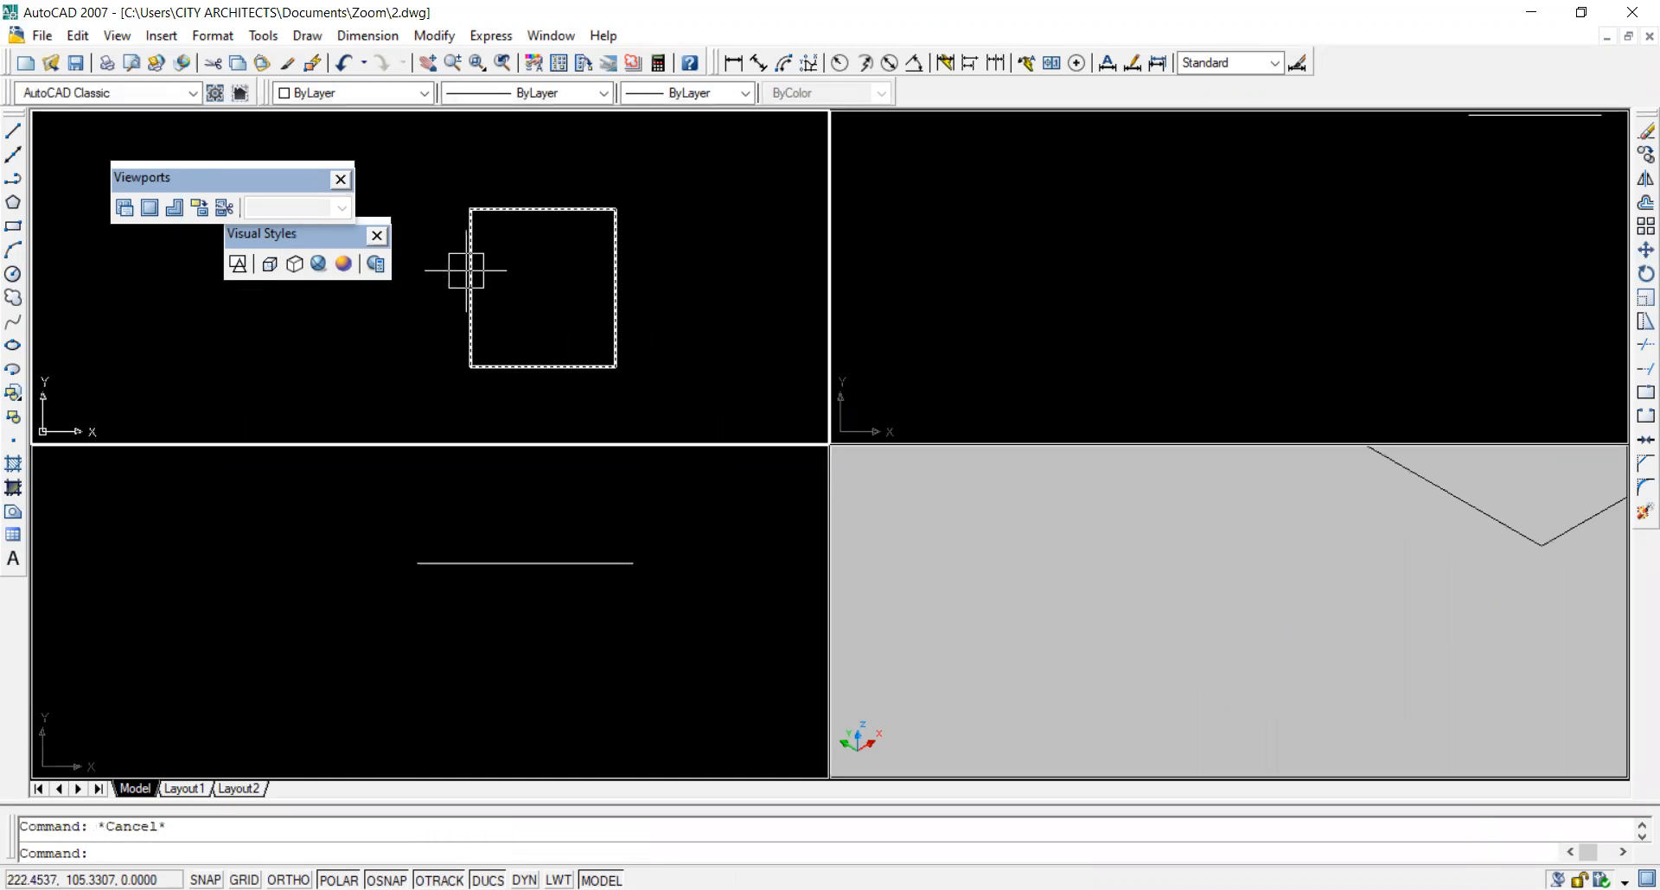
type("ext")
key("Return")
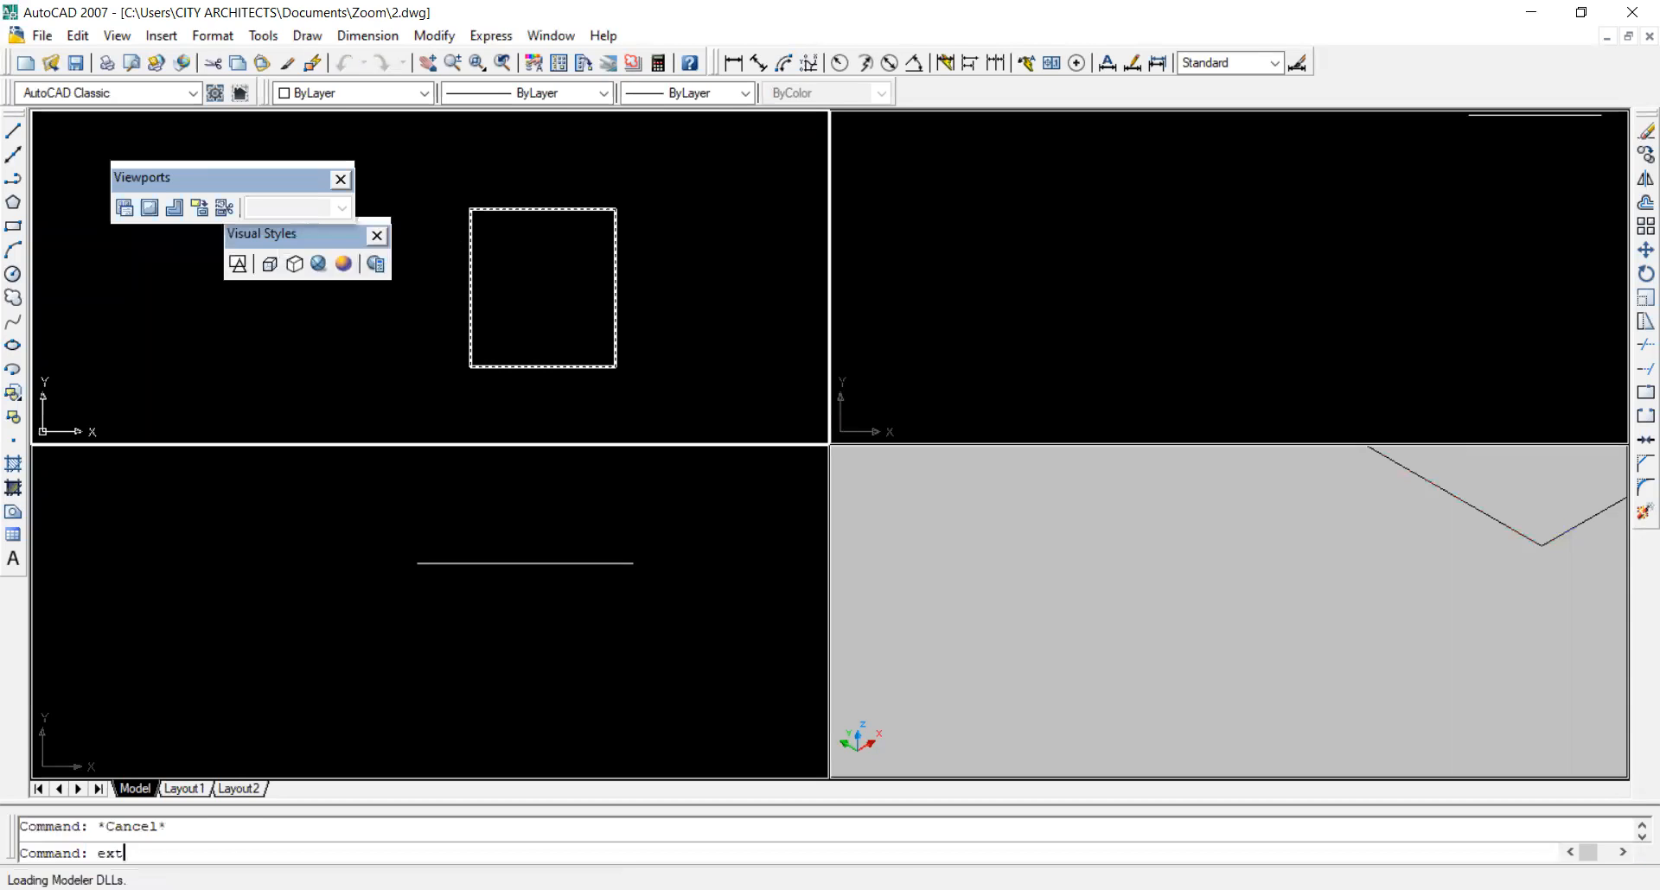
left_click(471, 270)
key("Return")
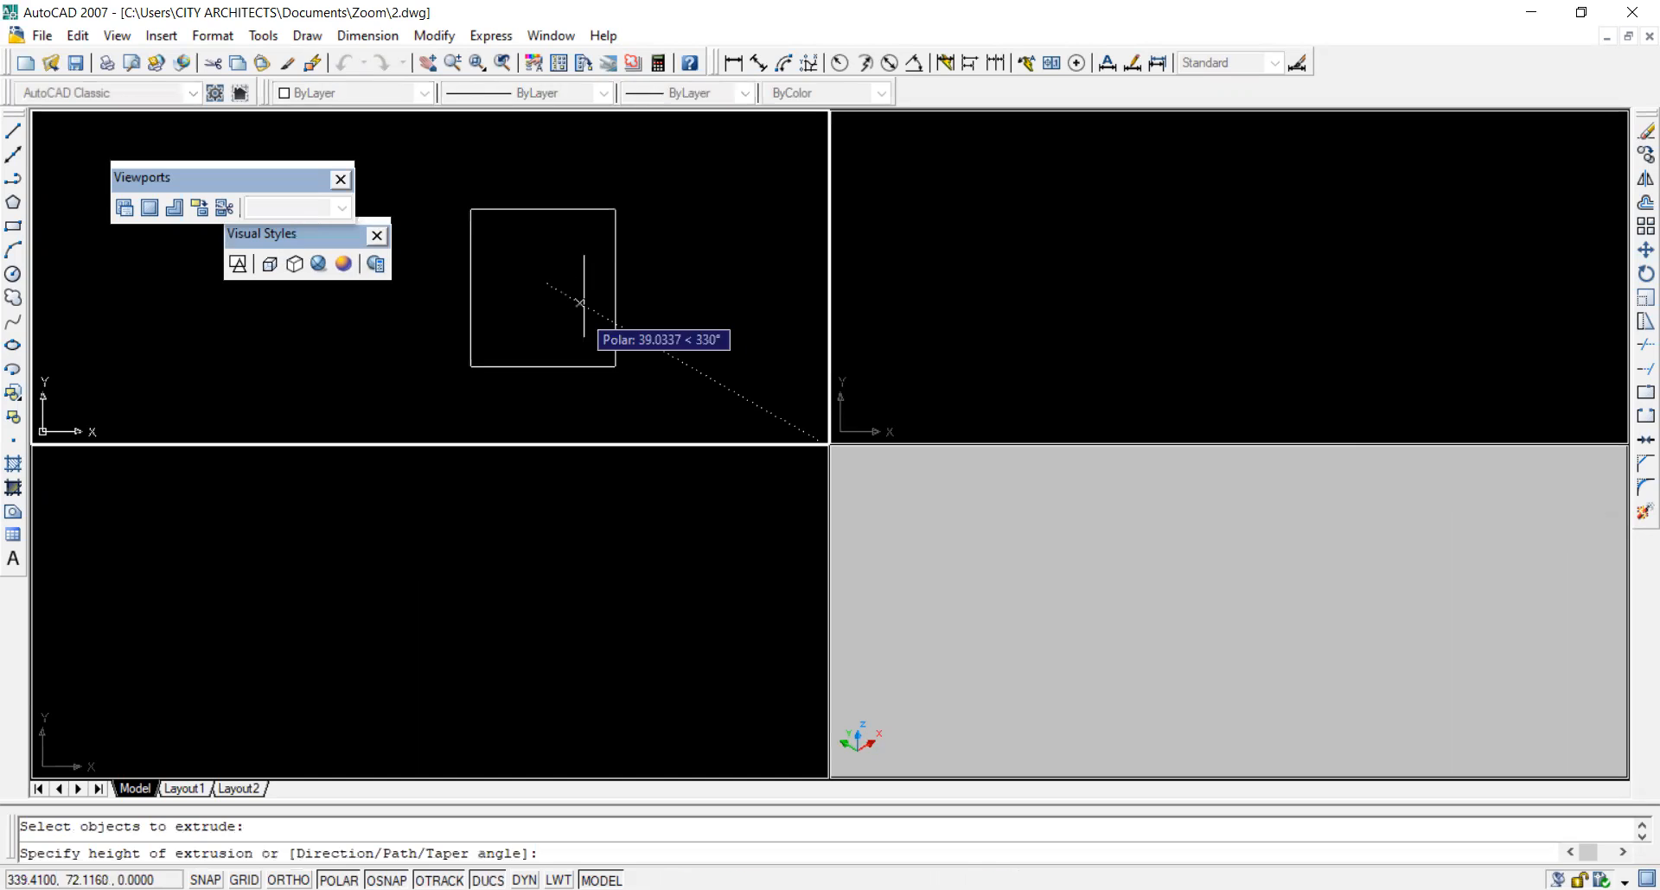
scroll(583, 302, "down", 5)
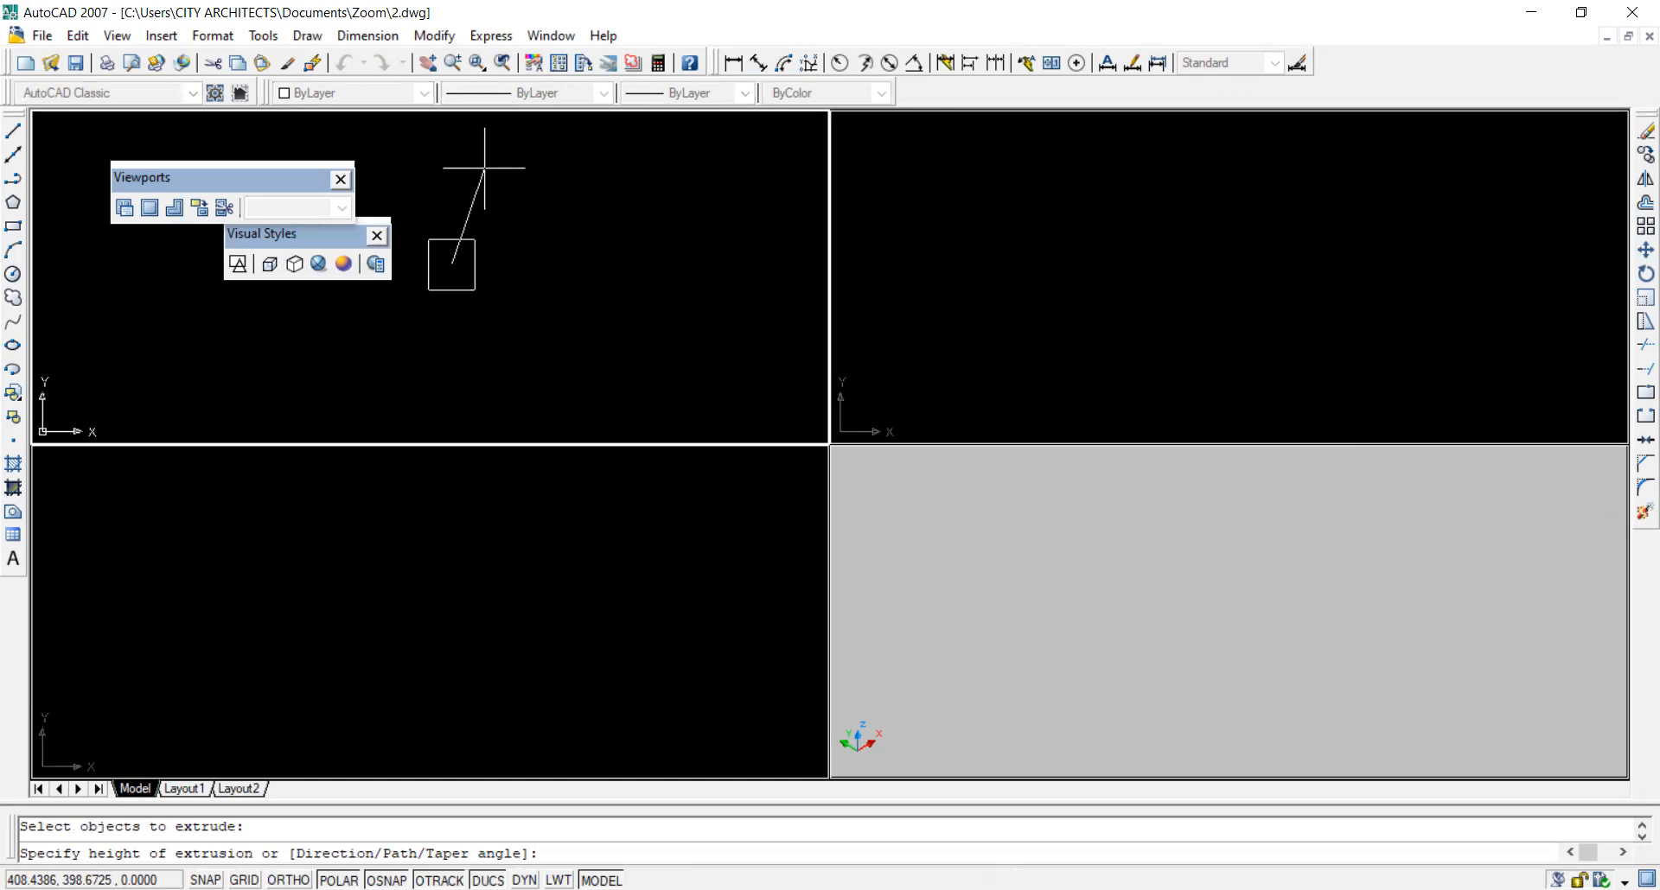
type("2")
key("Return")
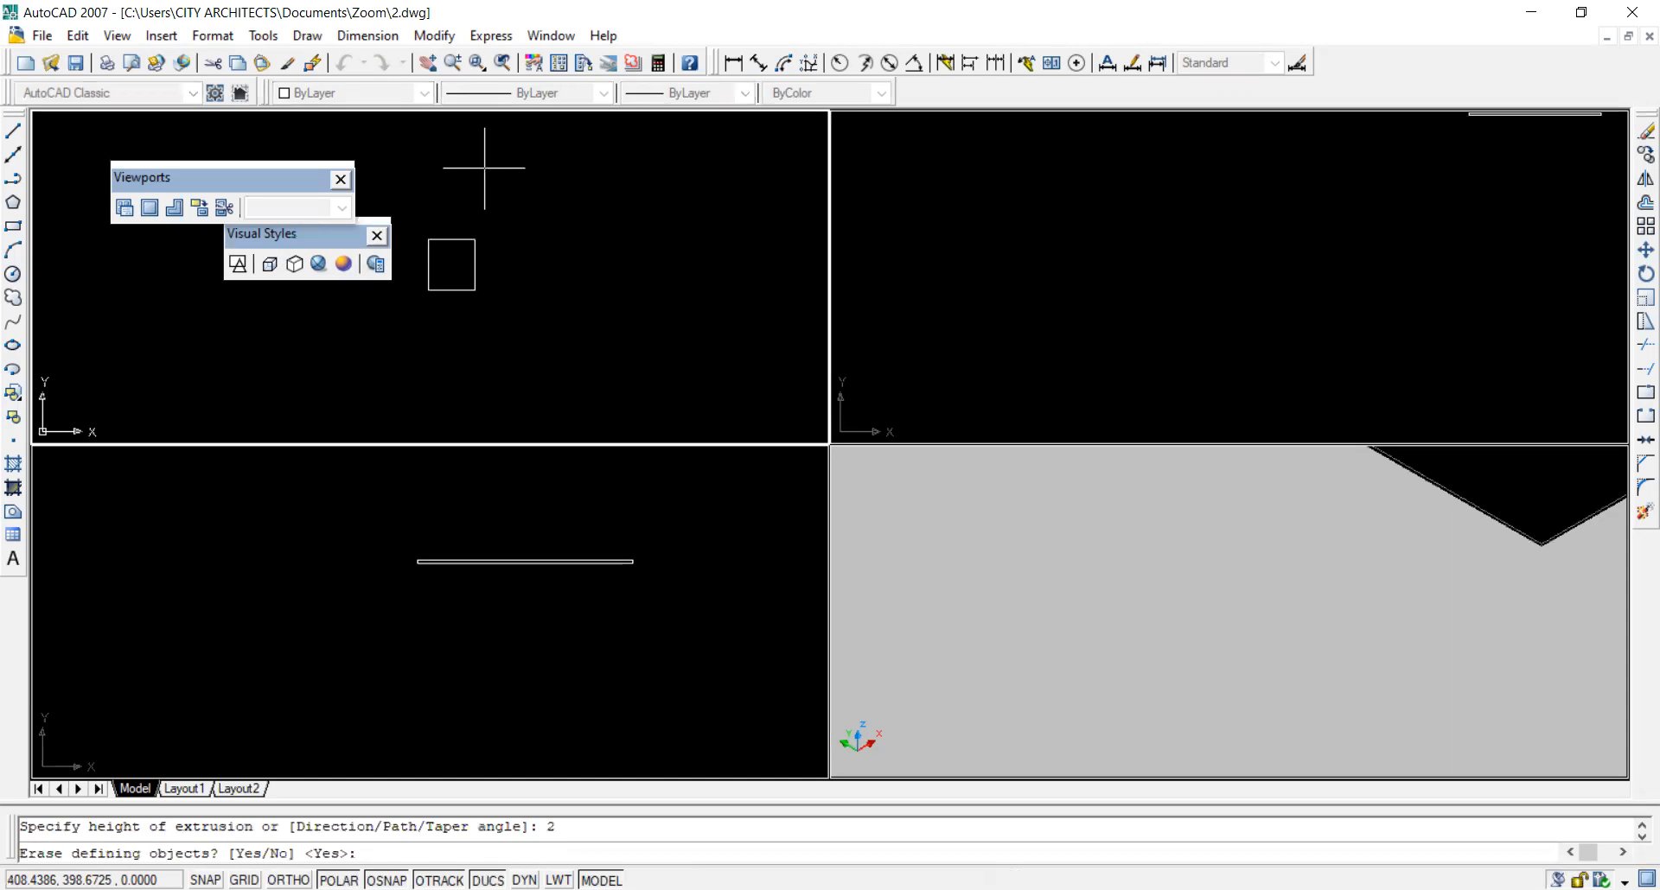
key("Escape")
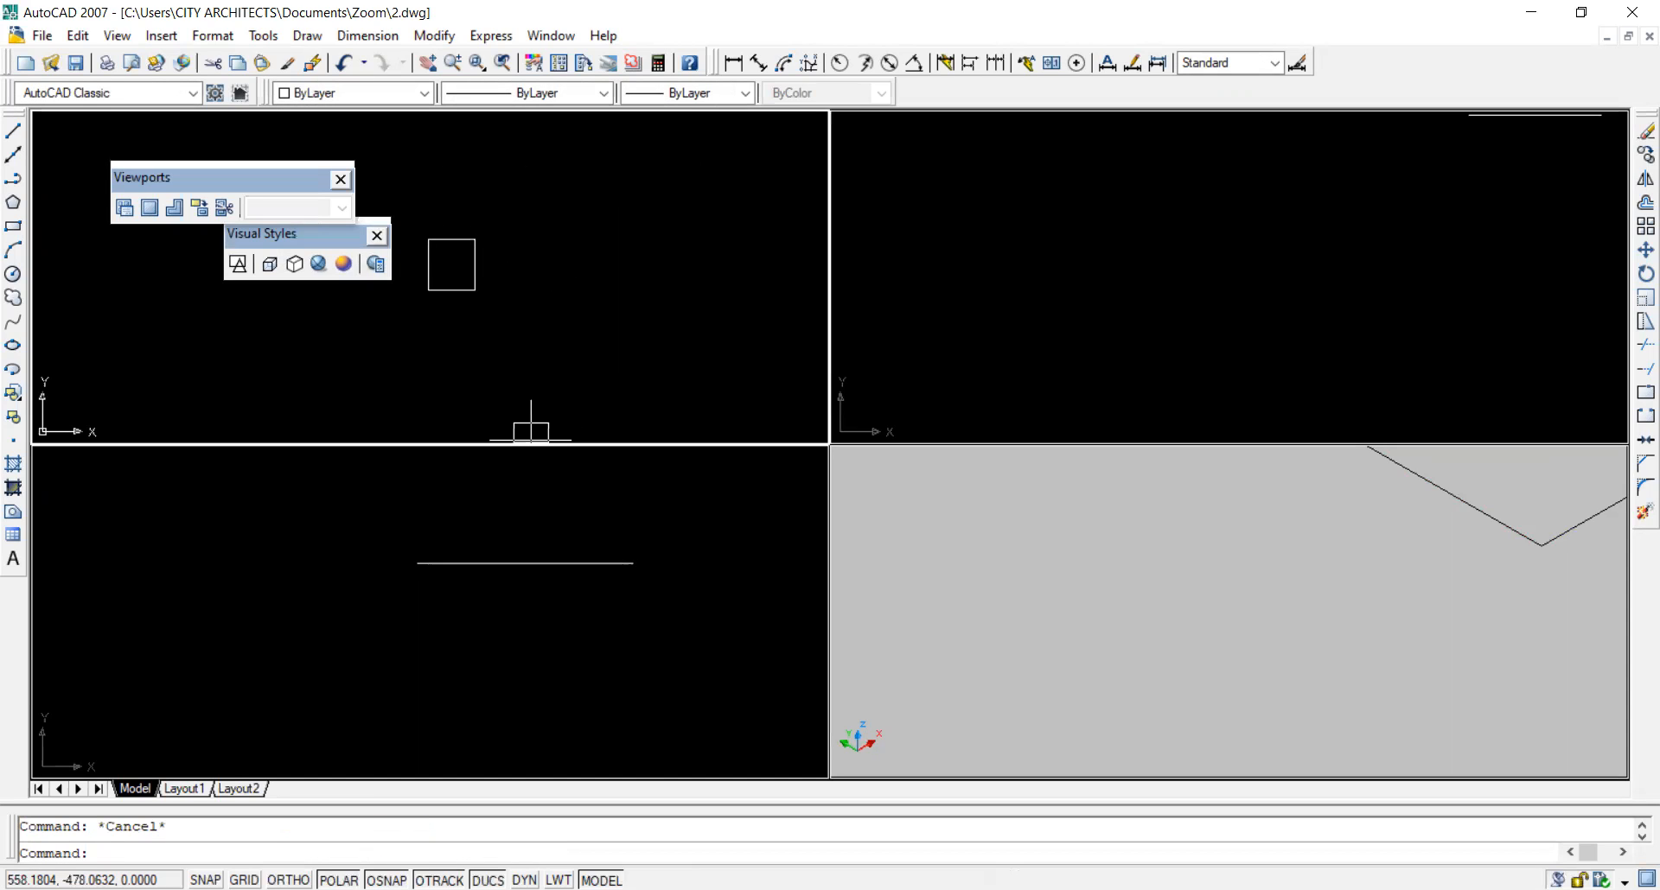
Extrude the rectangle in the Top viewport to a height of 20, erasing the defining object.
type("ext")
key("Return")
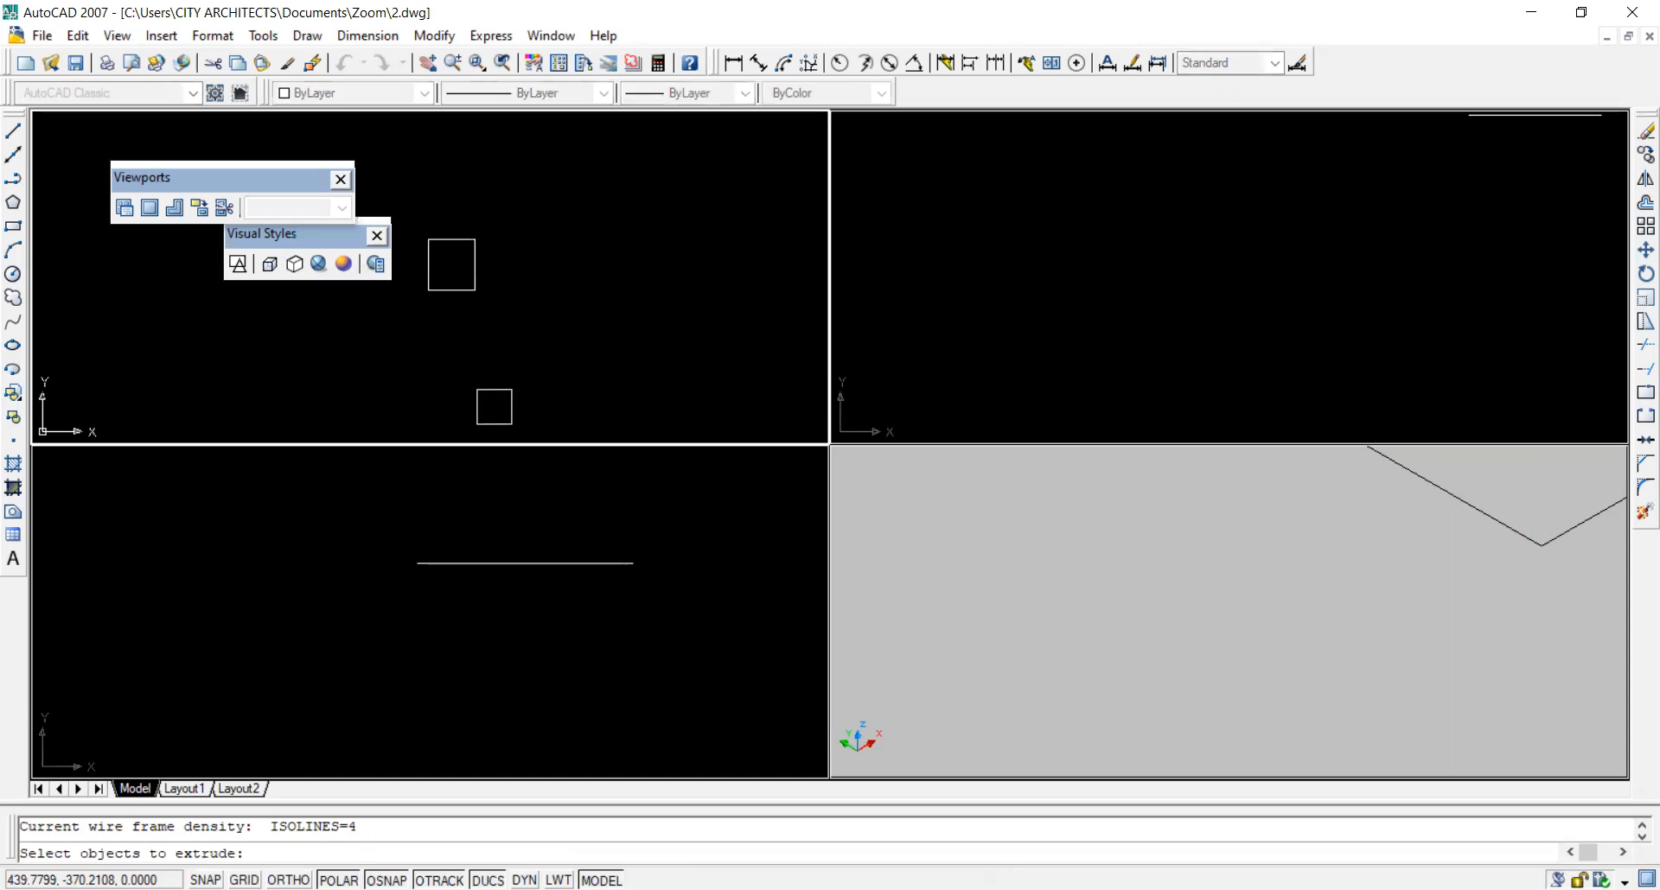
left_click(473, 289)
key("Return")
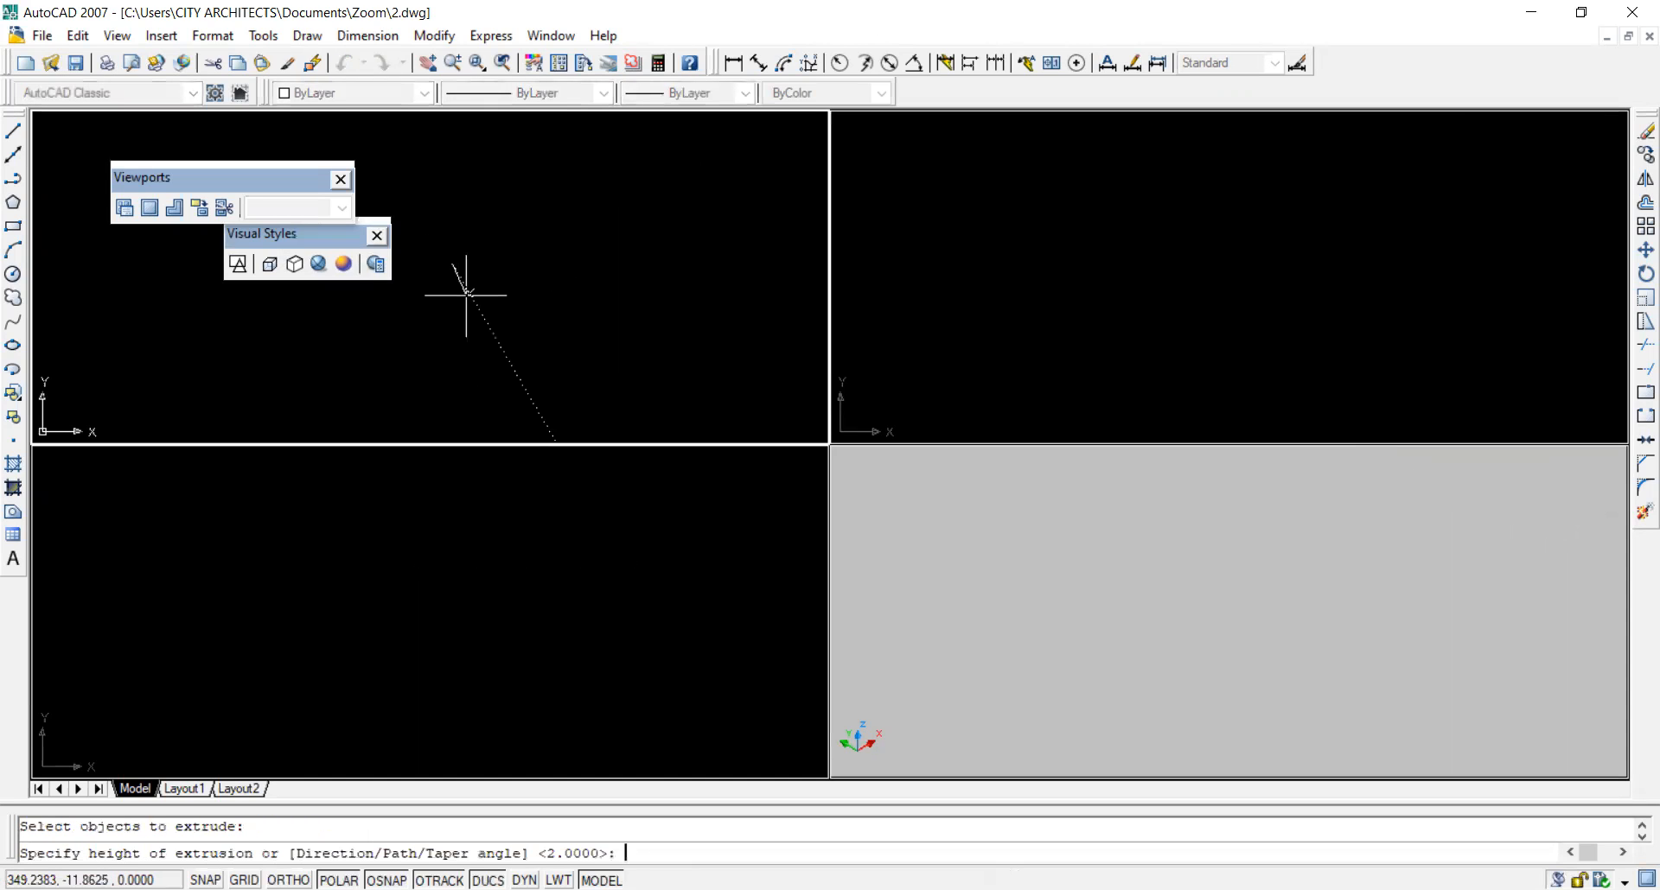
type("20")
key("Return")
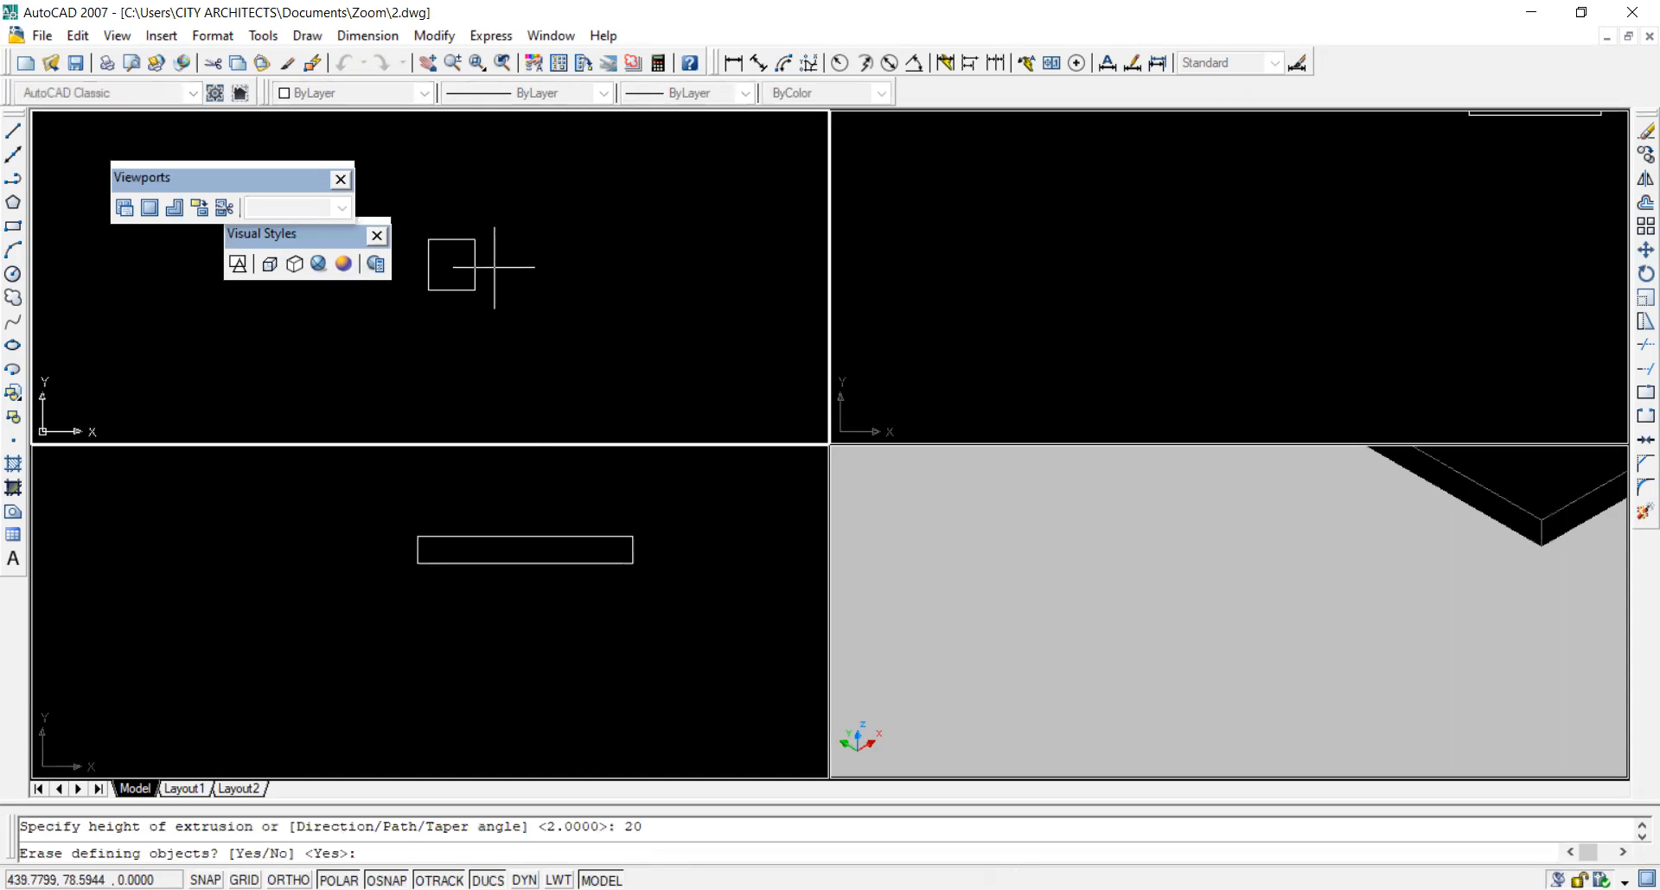
key("Return")
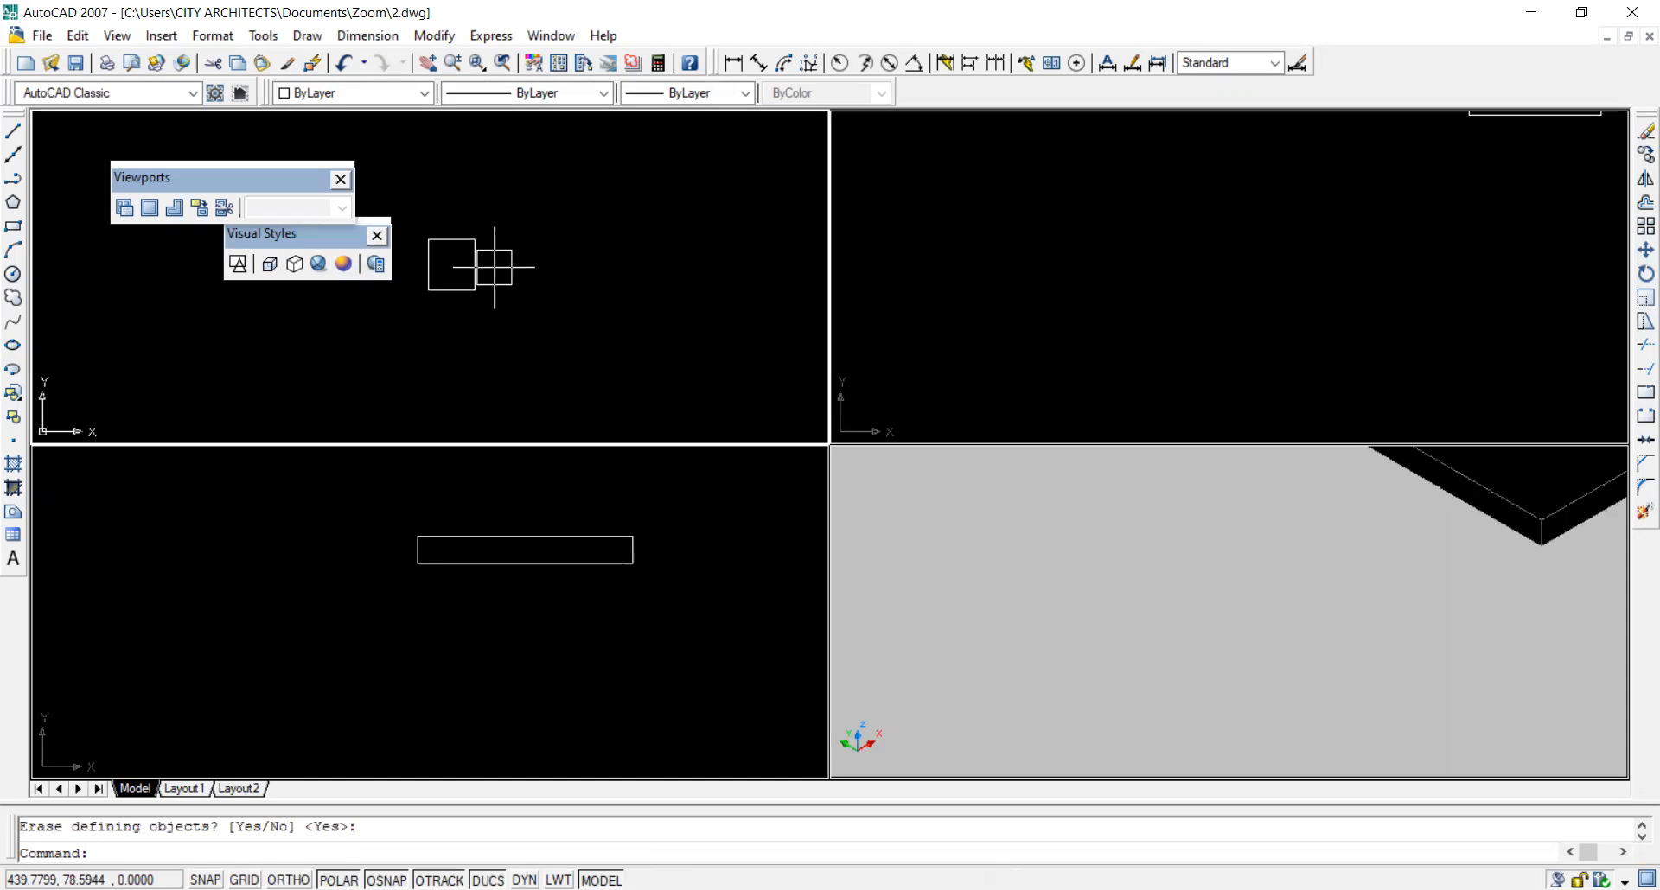
key("Escape")
Fit the drawing in the Front viewport with Zoom All and zoom out slightly around the extruded solid.
scroll(1080, 598, "down", 1)
left_click(1077, 597)
left_click(1058, 337)
scroll(1008, 397, "down", 2)
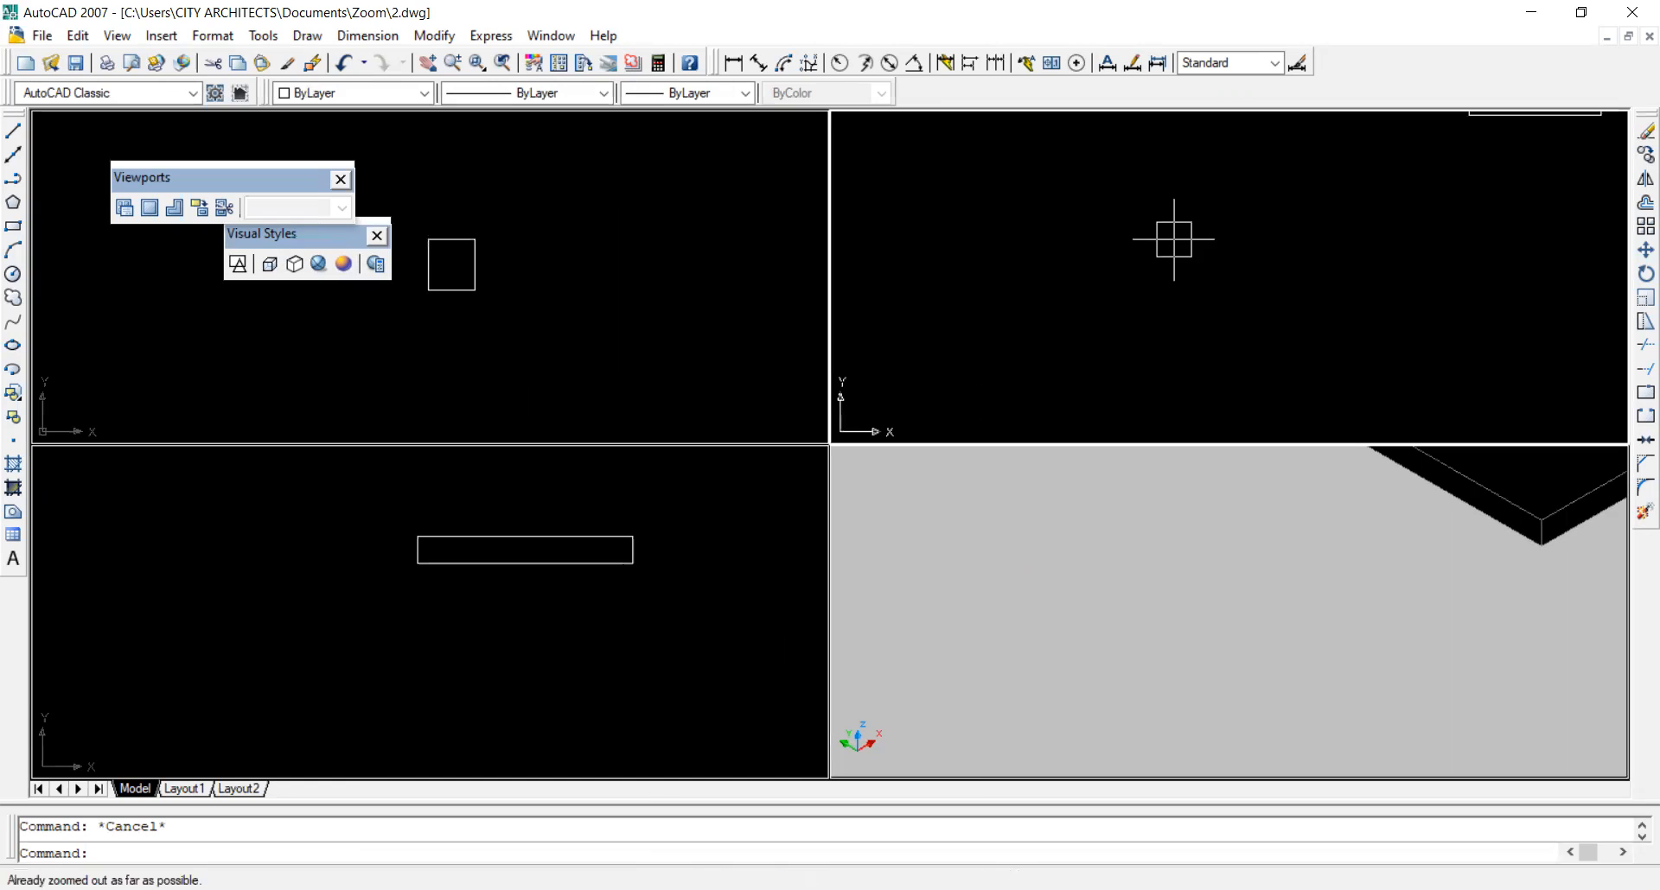
type("z")
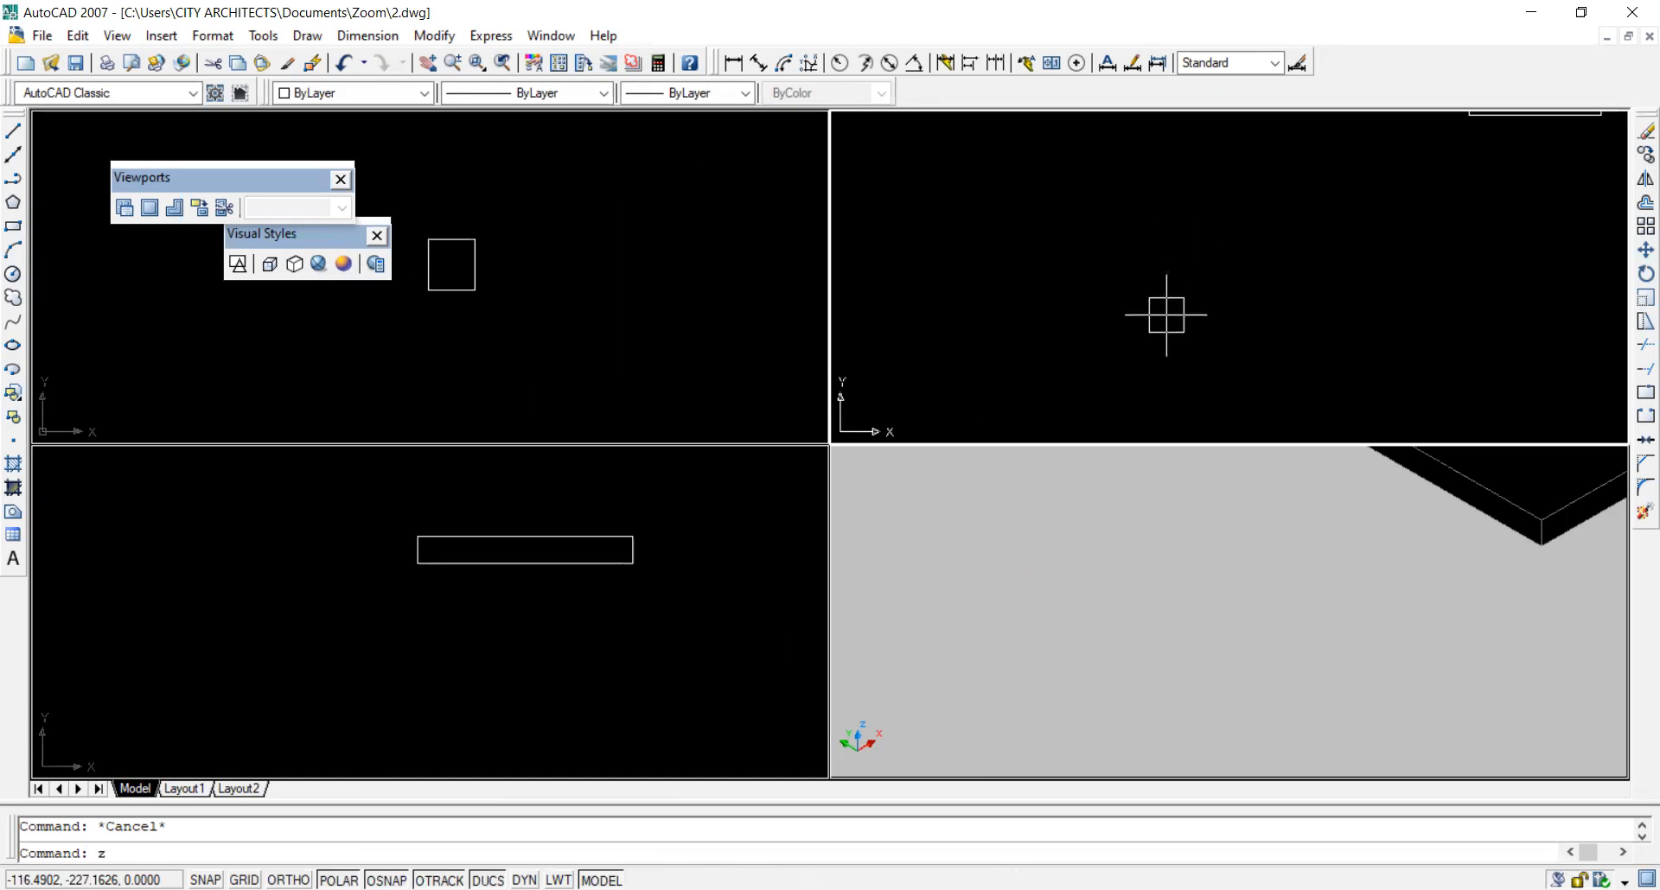
key("Return")
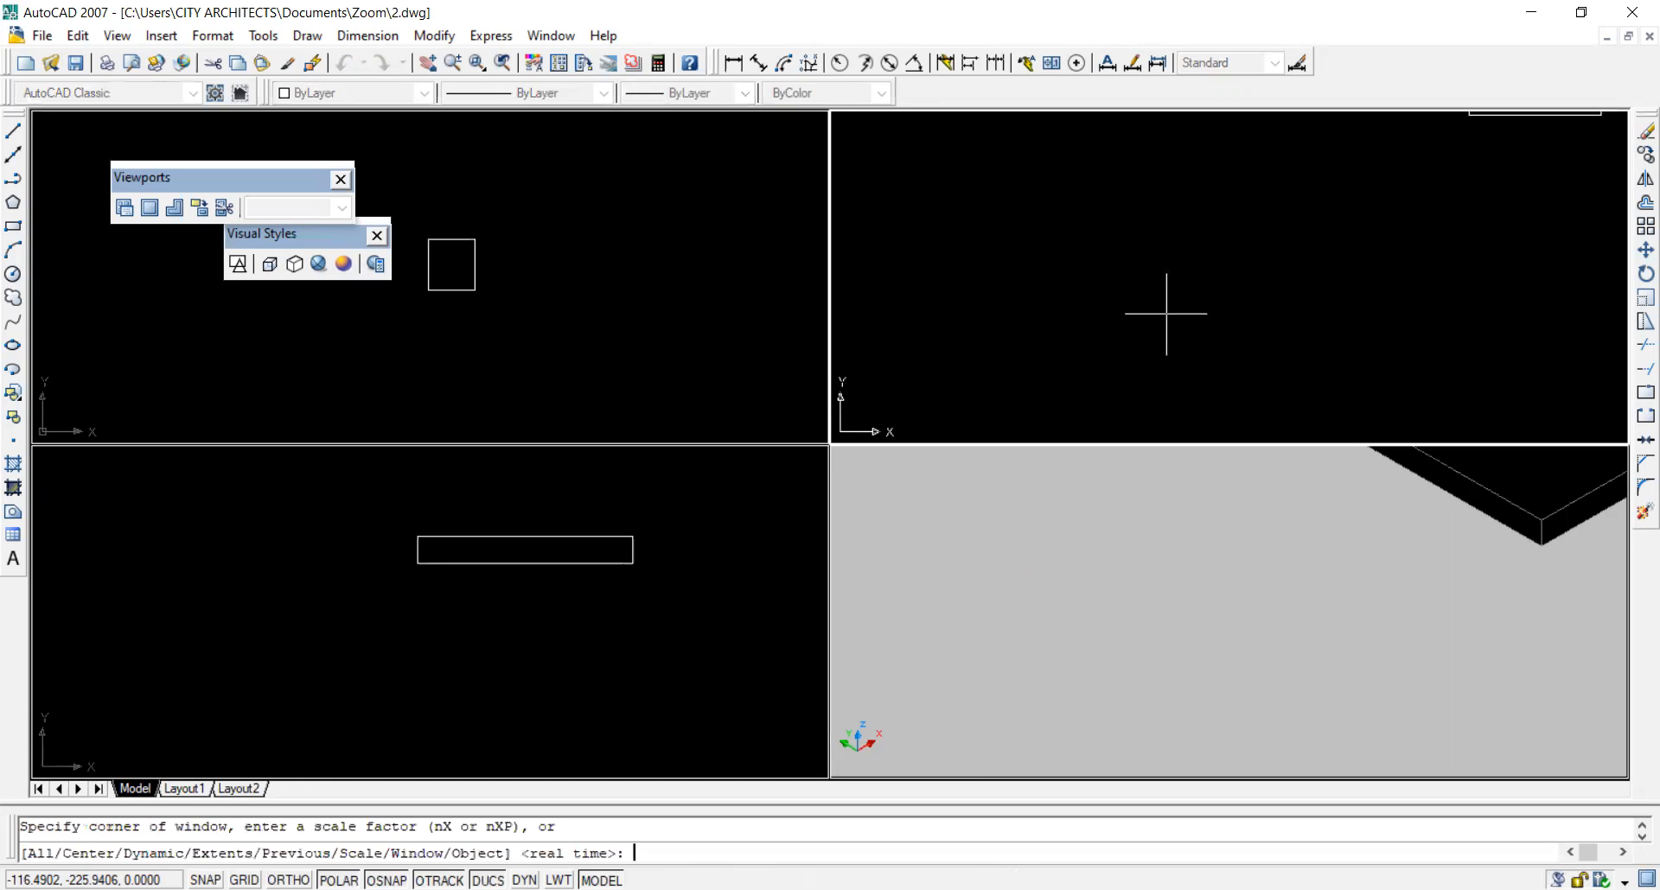
type("a")
key("Return")
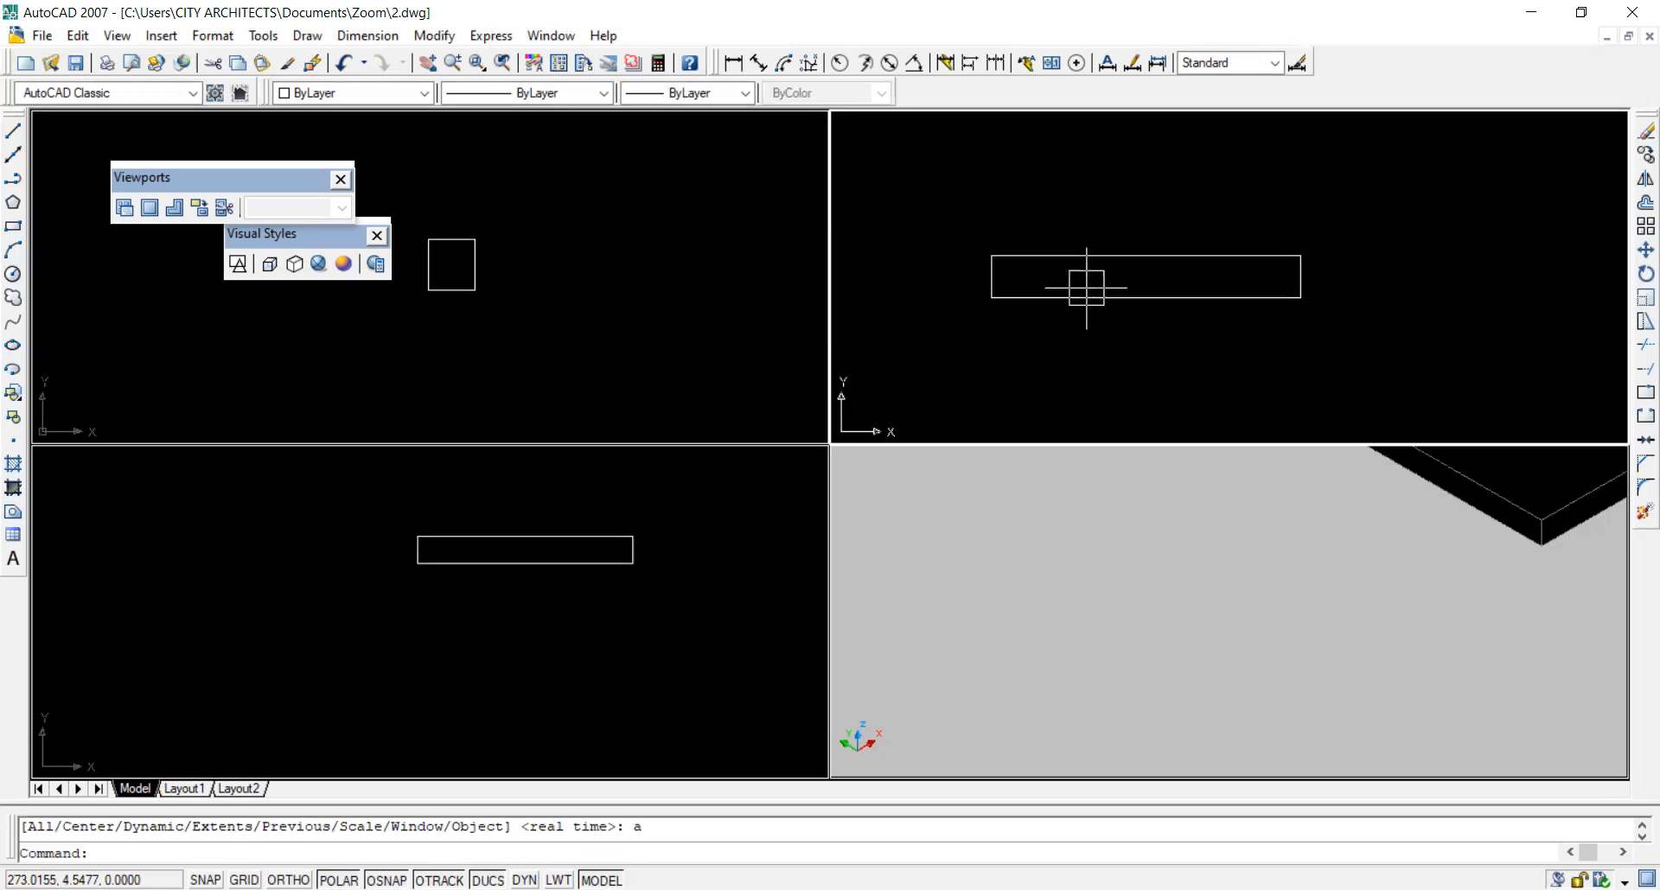
scroll(1089, 283, "down", 2)
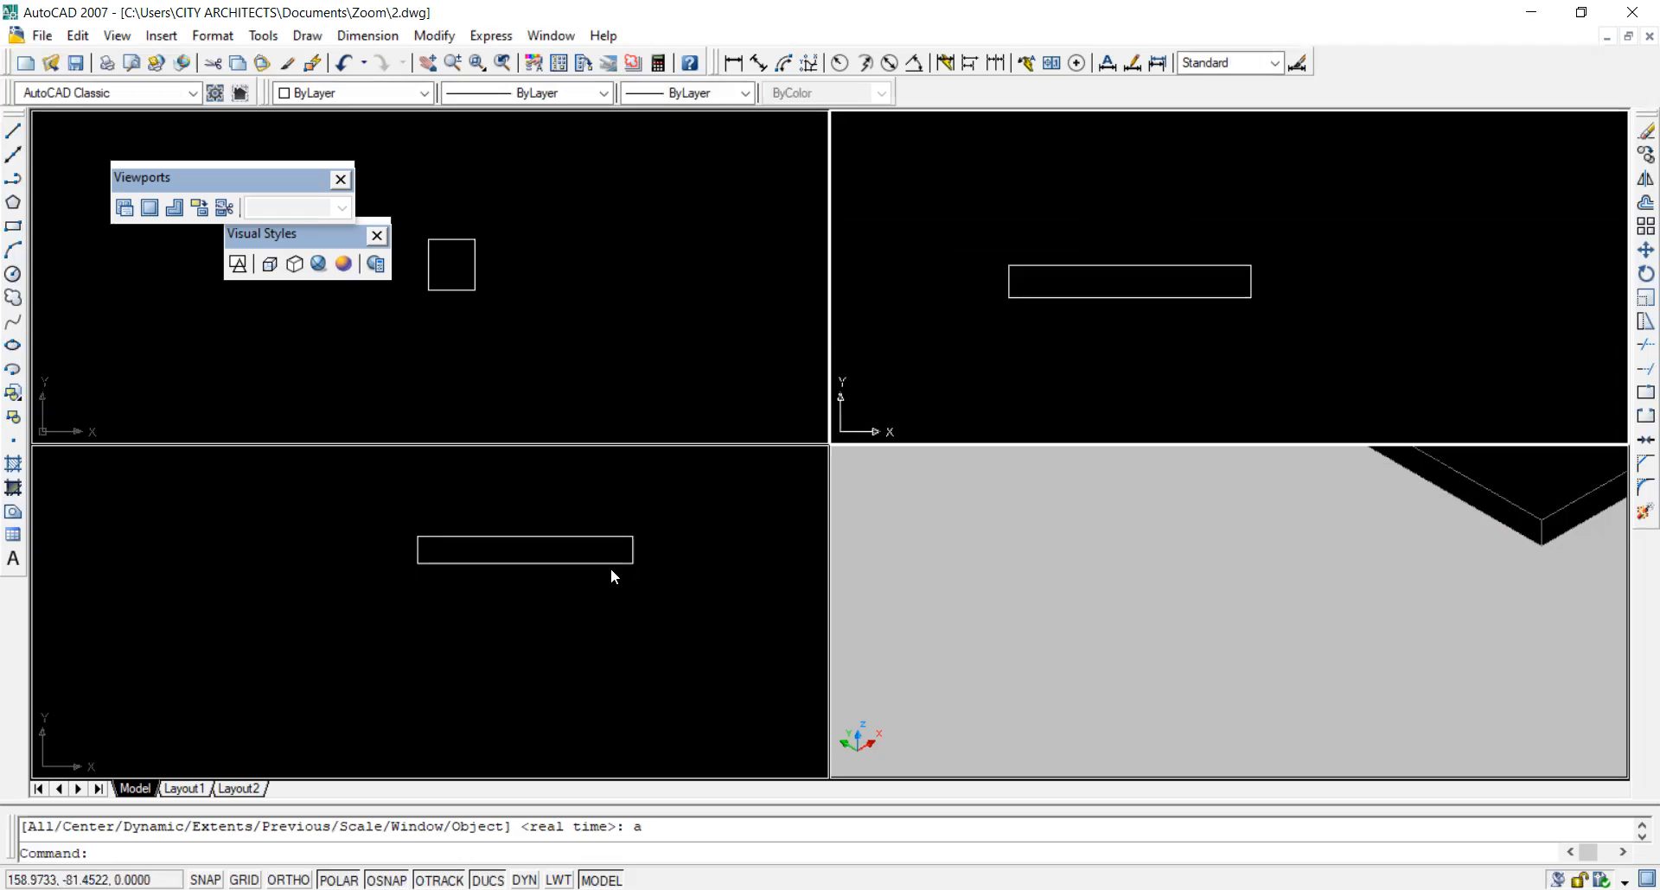
Stretch the slab's back-left corner a short way inward along Y, using its base grip in the Right viewport.
left_click(536, 363)
left_click(526, 551)
left_click(633, 564)
left_click(632, 564)
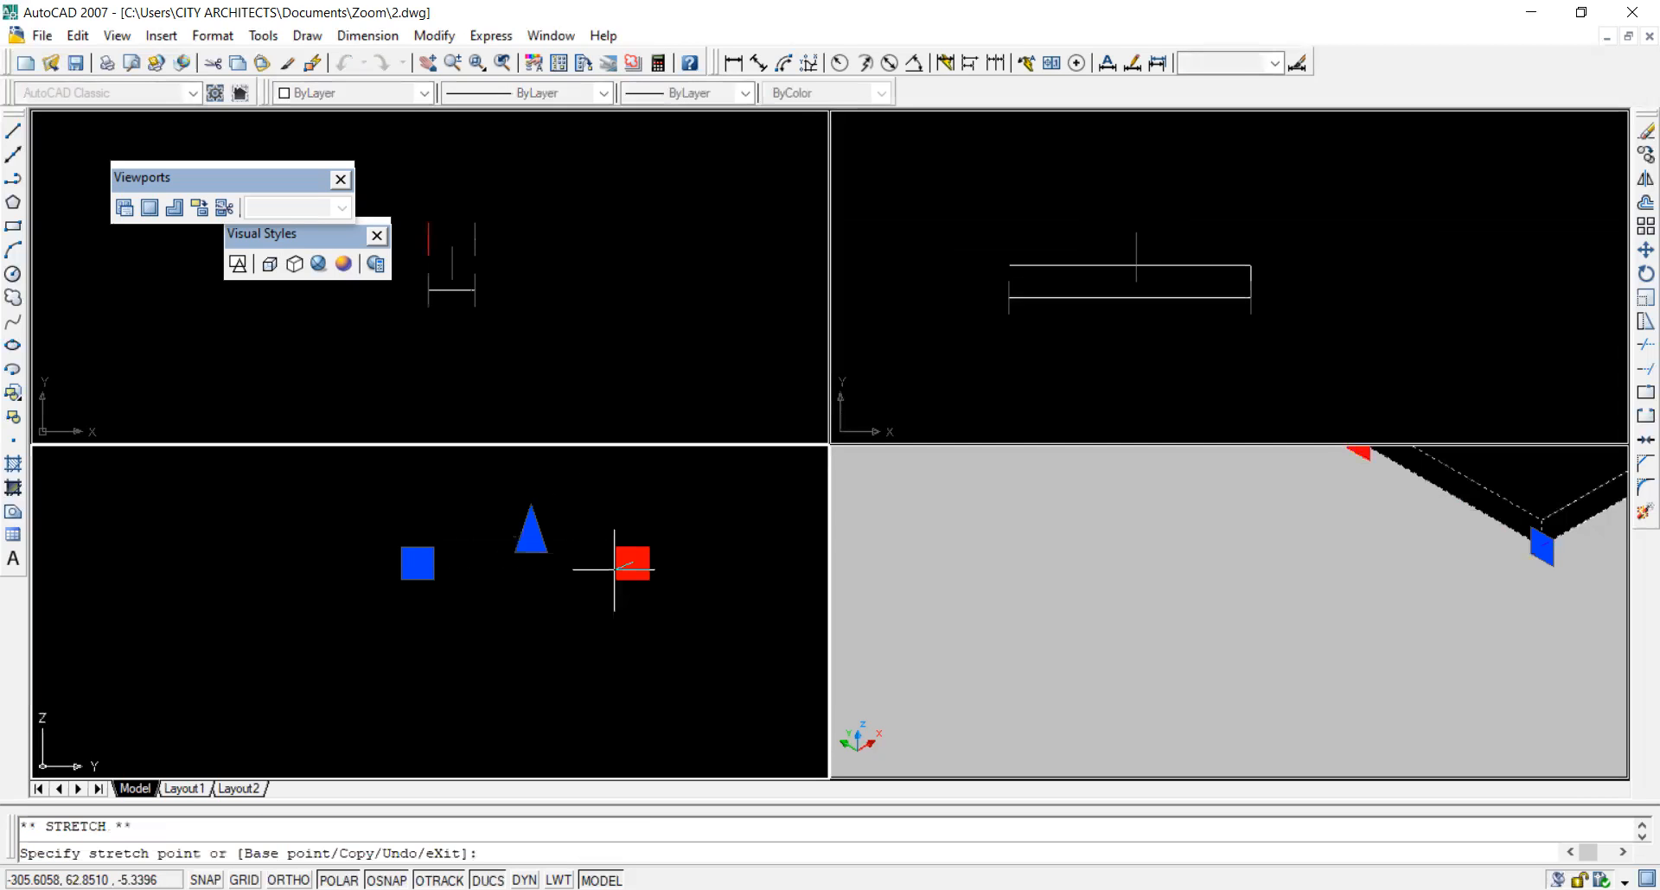
left_click(613, 569)
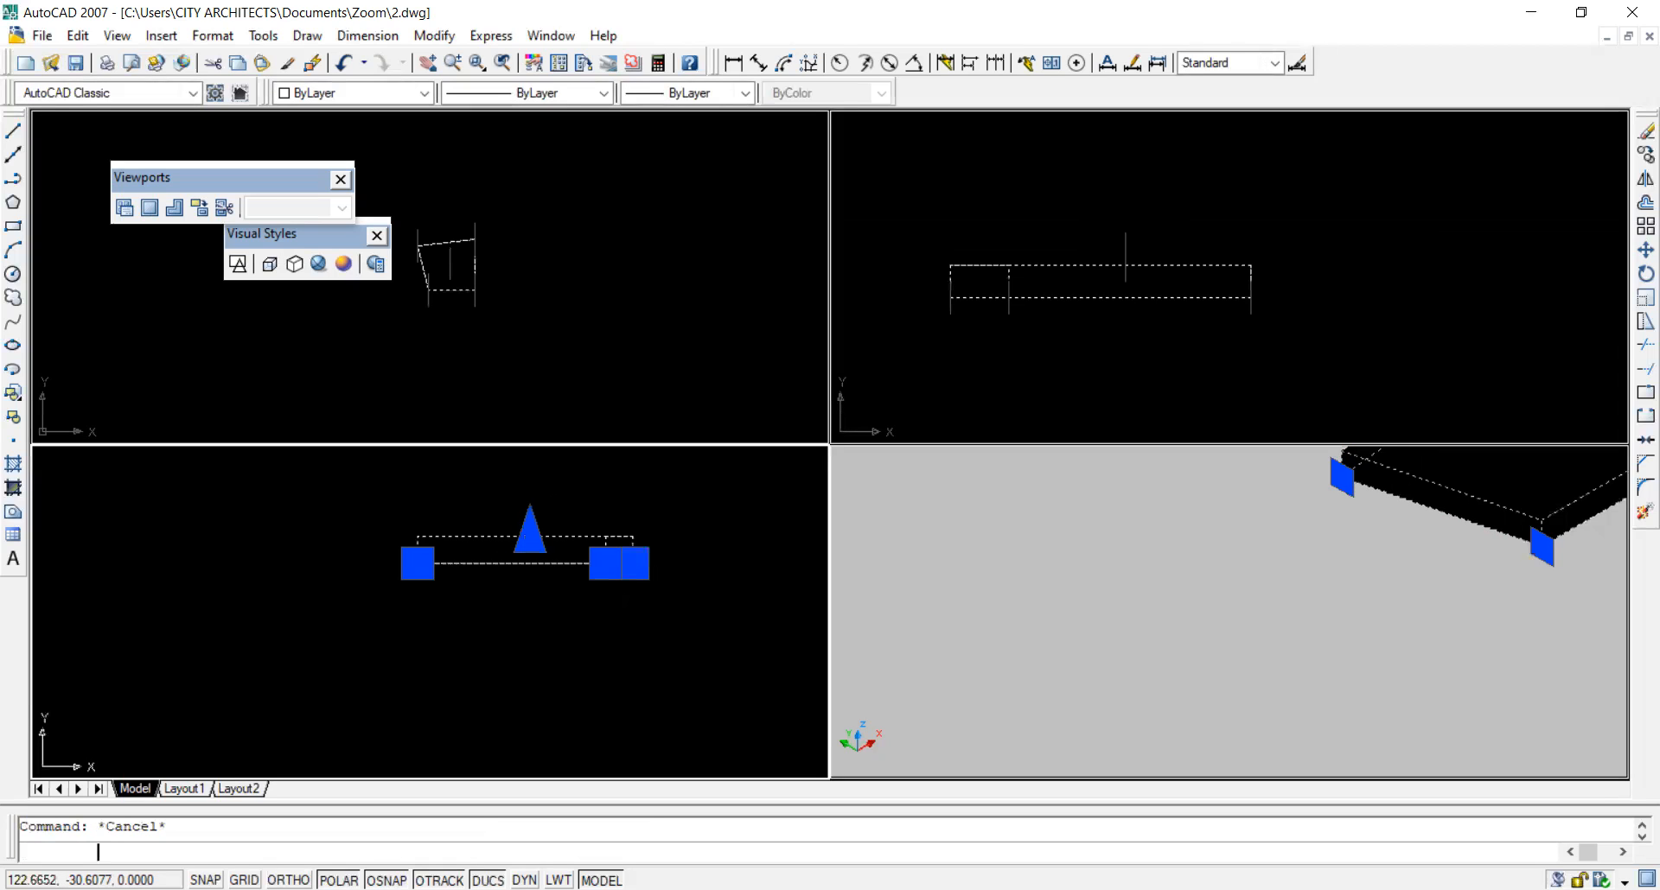
key("Escape")
Examine the whole reshaped slab in the SW Isometric viewport and highlight it from the Right viewport.
scroll(1138, 742, "down", 5)
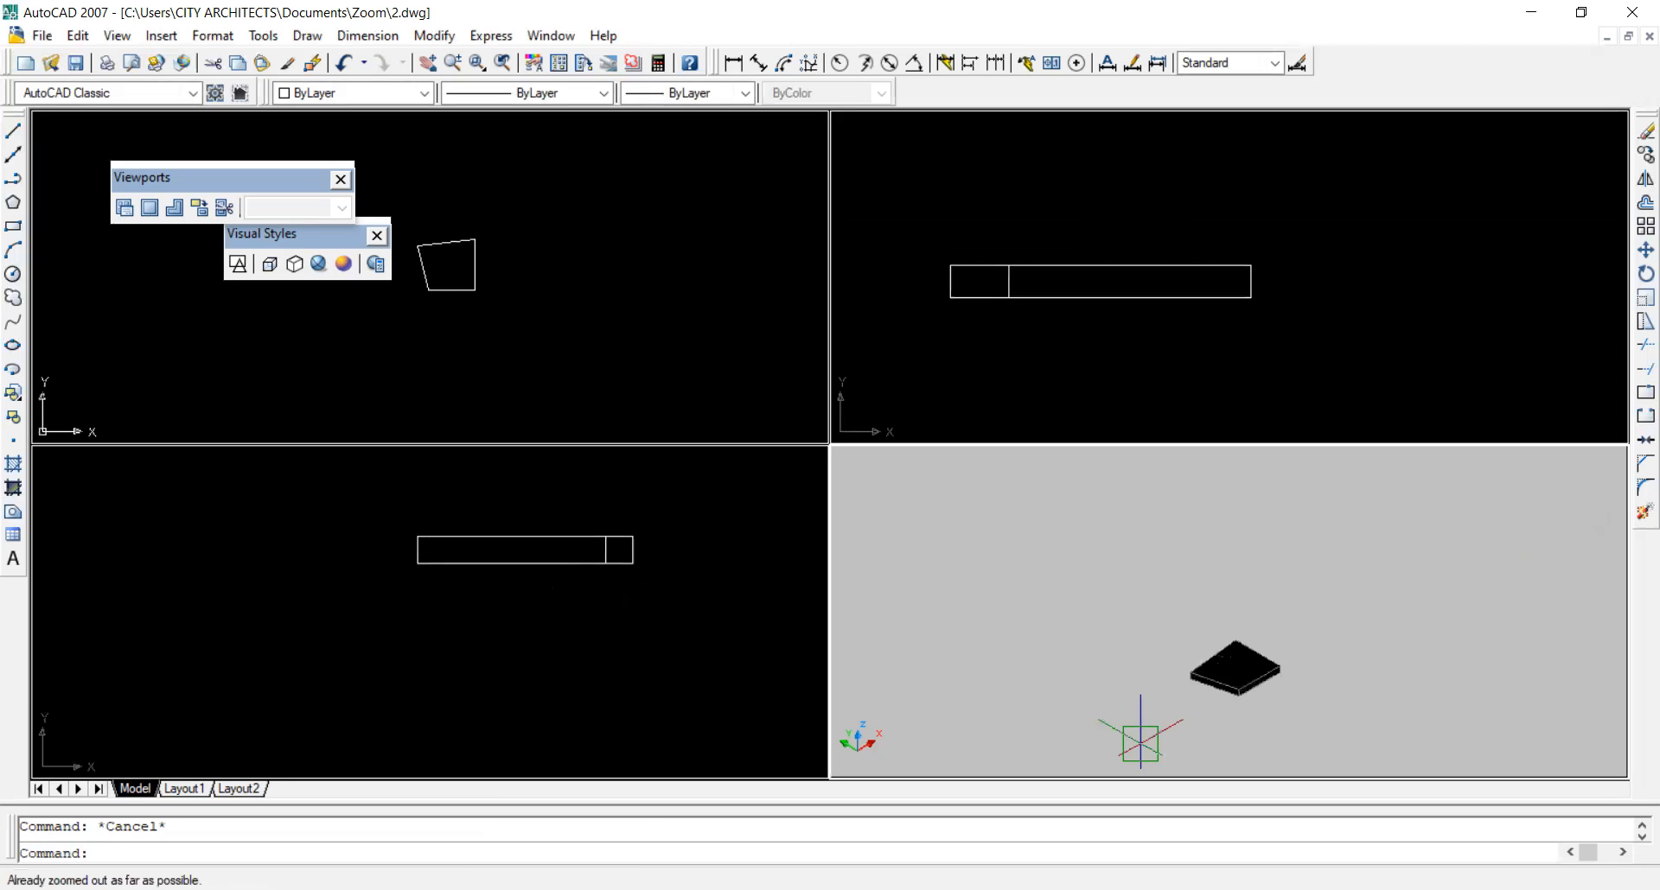
scroll(1260, 679, "up", 4)
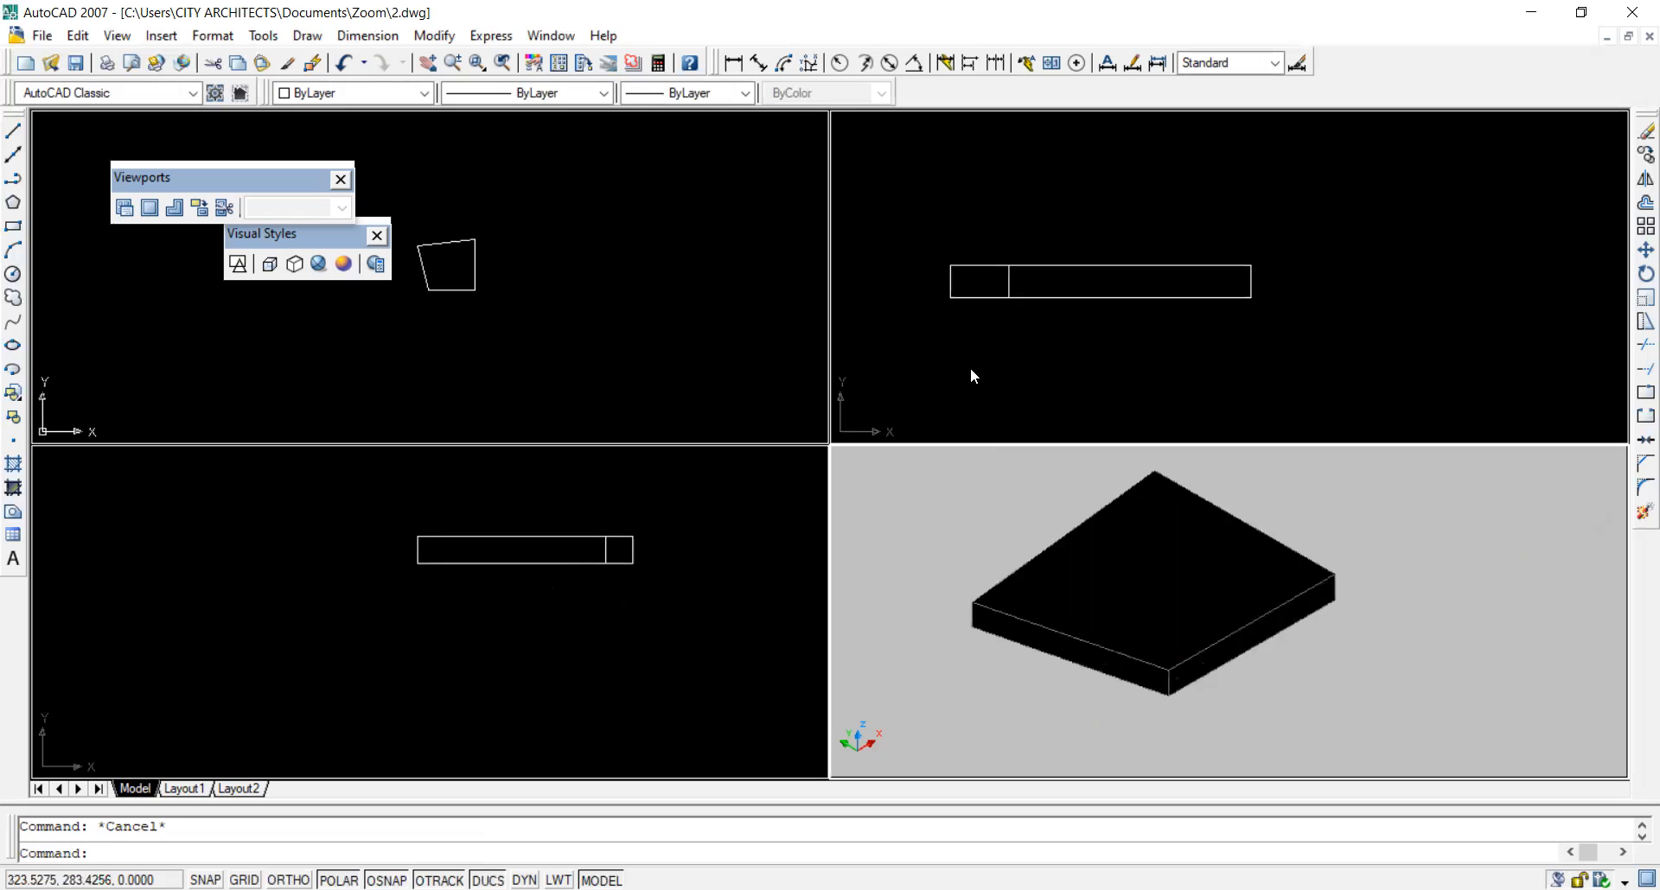
left_click(565, 494)
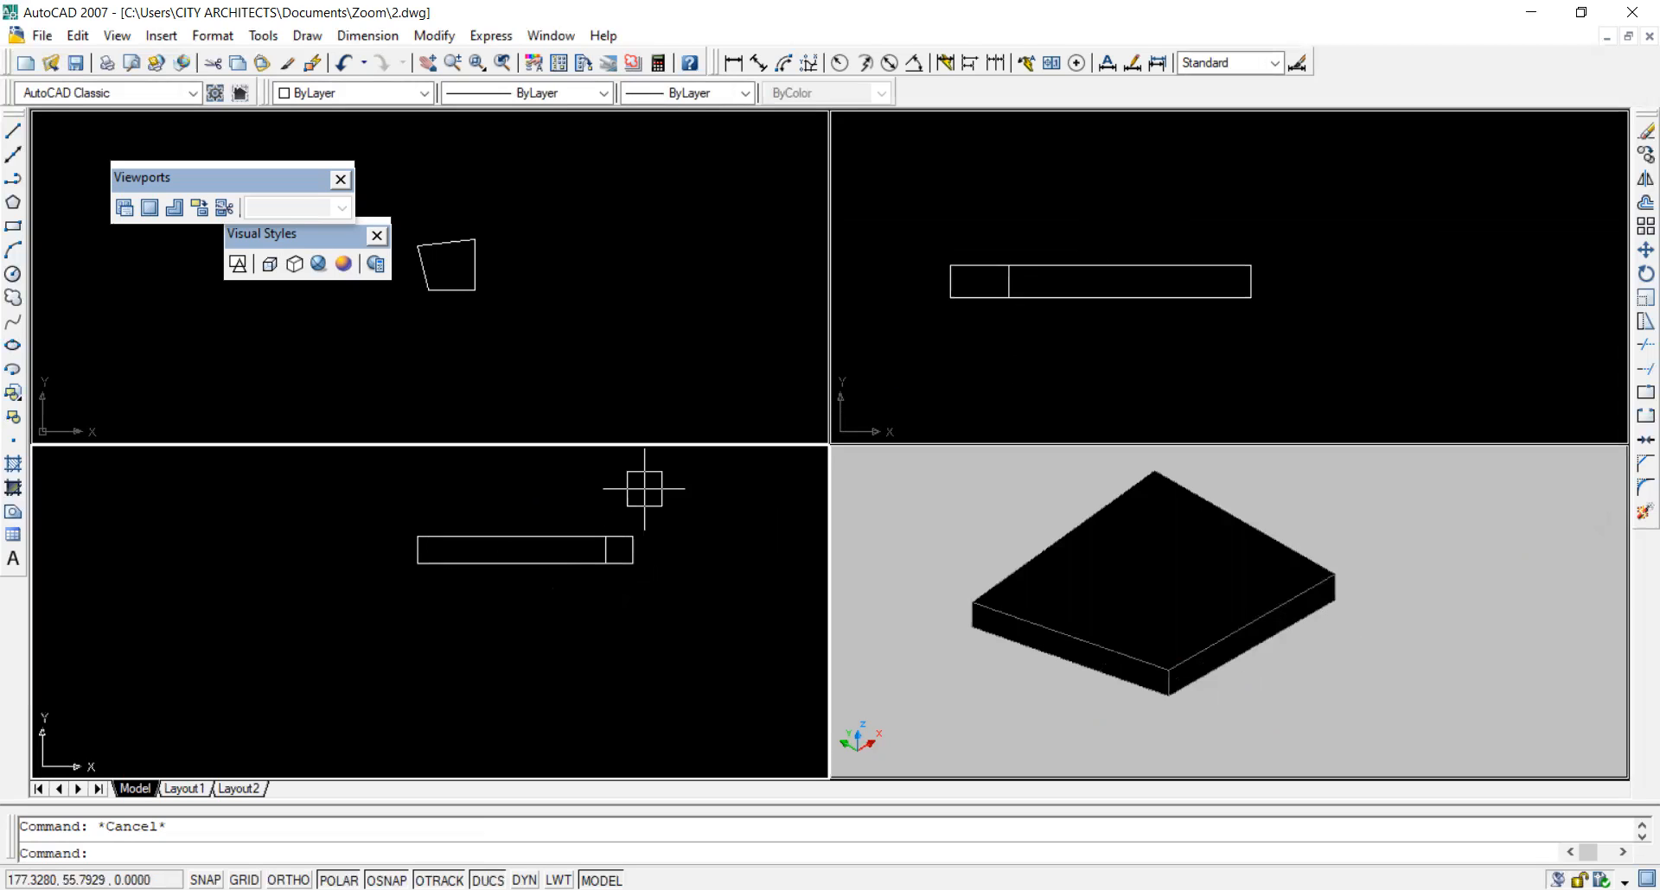
left_click(604, 564)
left_click(652, 373)
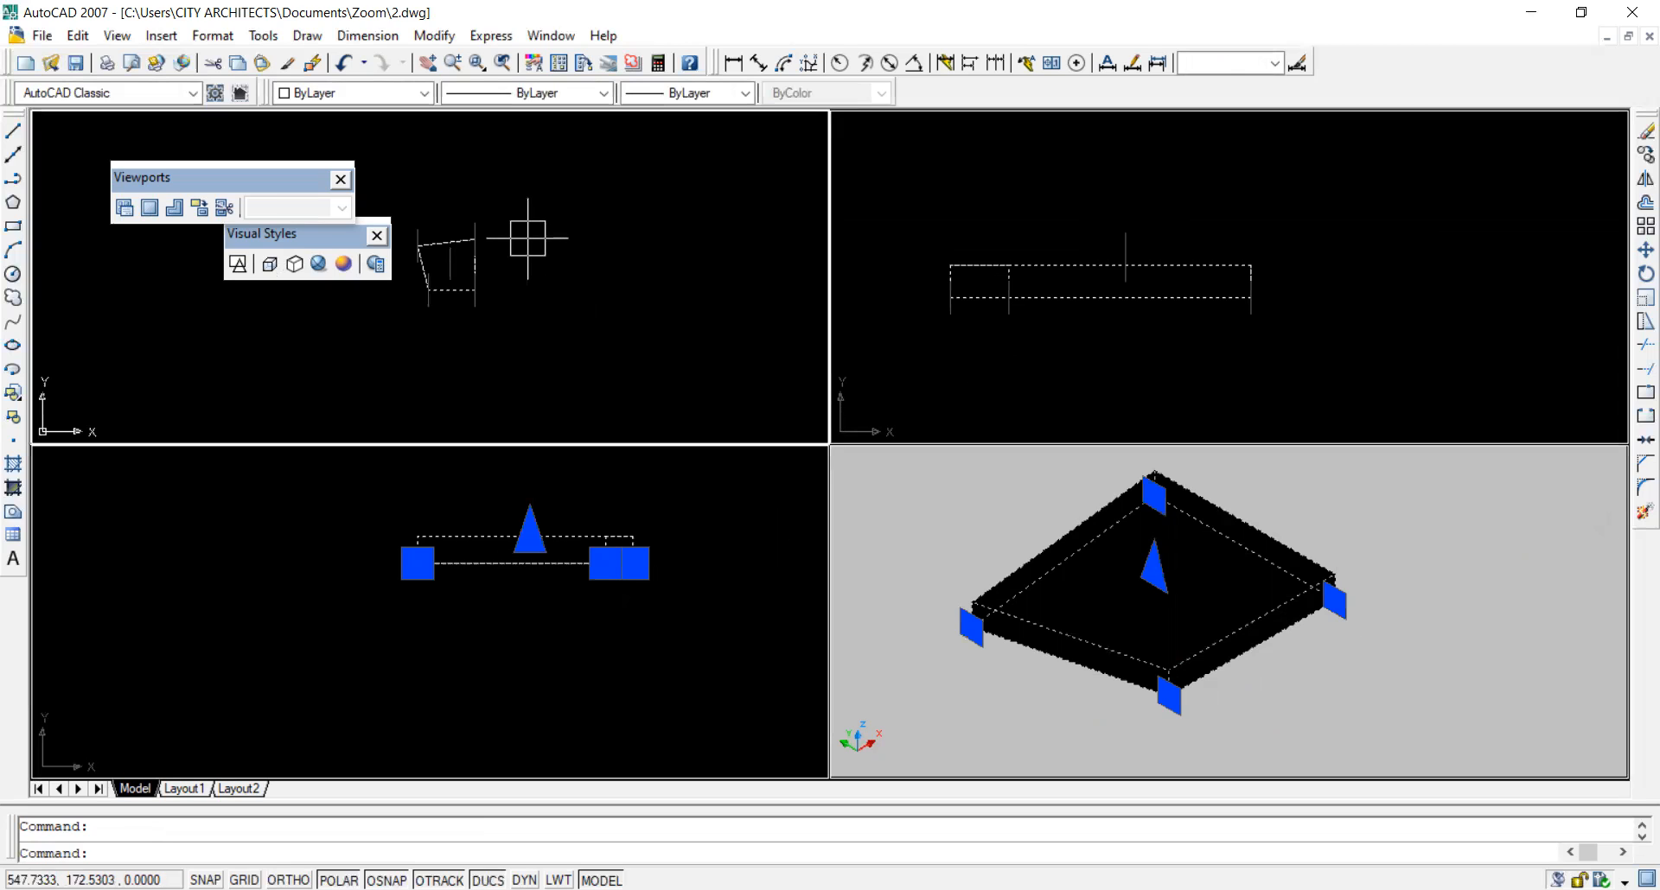
key("Escape")
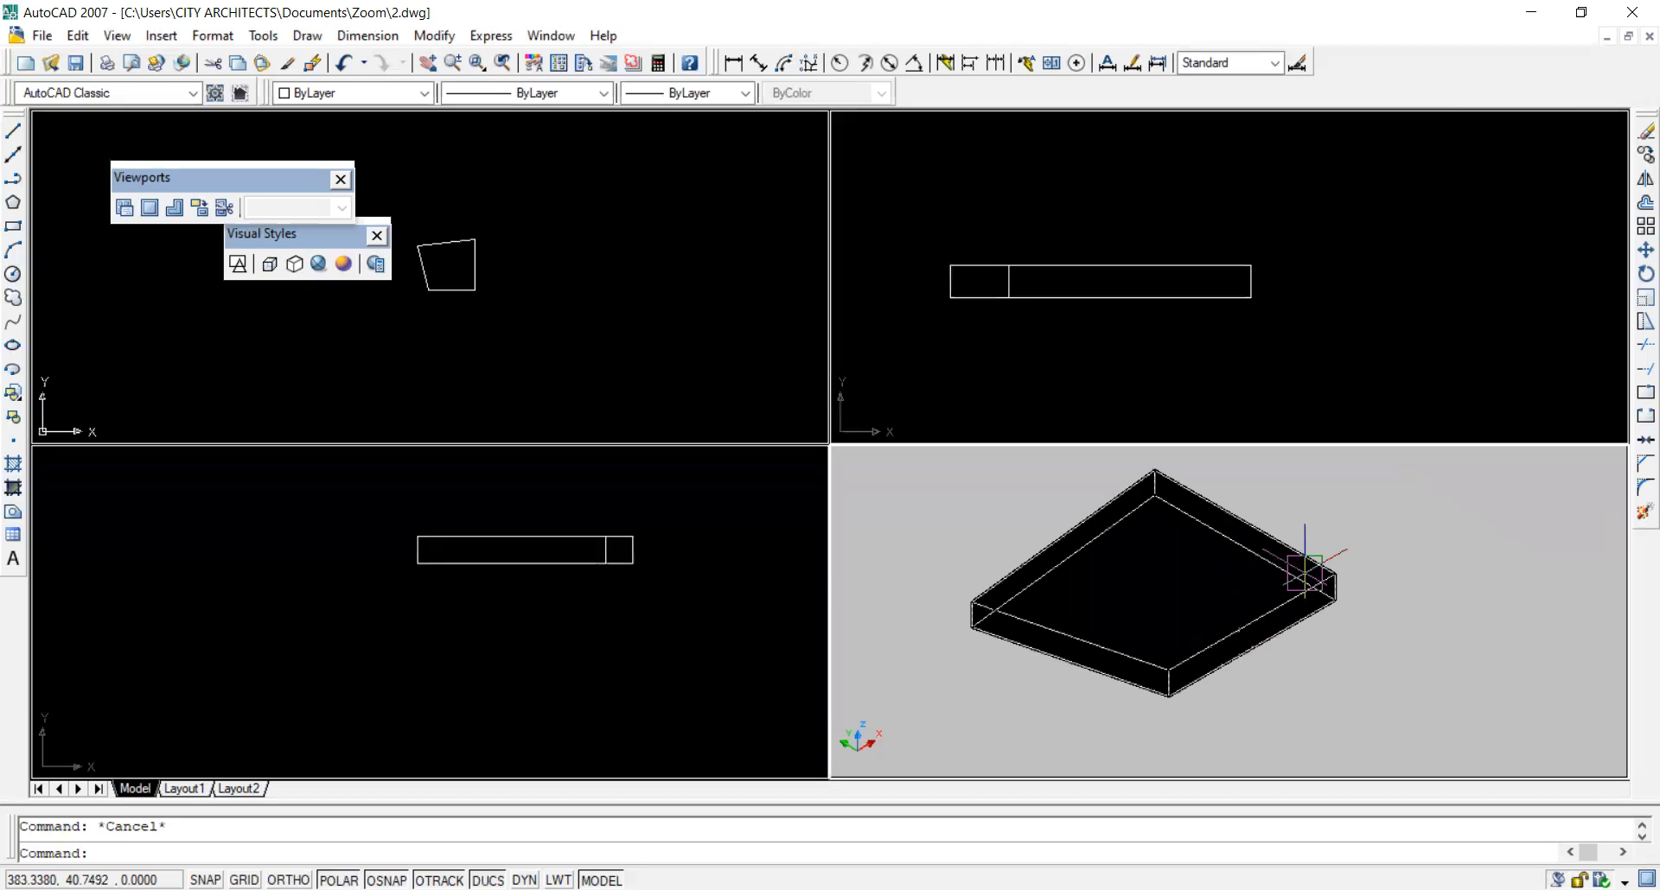
Stretch the slab's back-right corner forward by its base grip in the SW Isometric viewport.
left_click(1192, 491)
left_click(1154, 495)
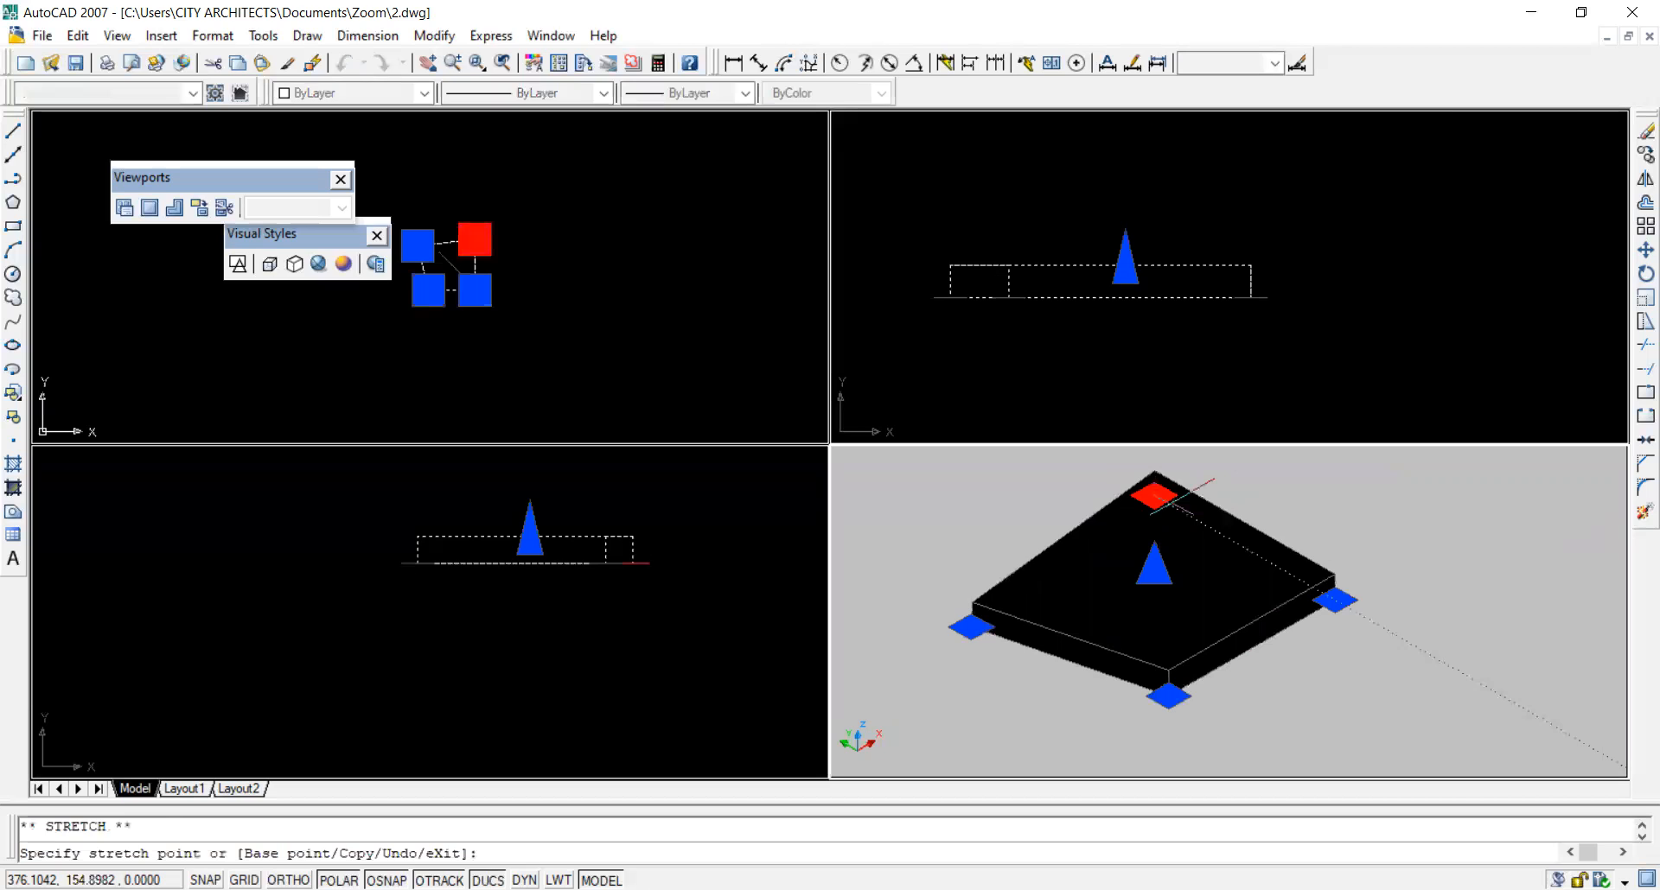
key("Escape")
key("Escape")
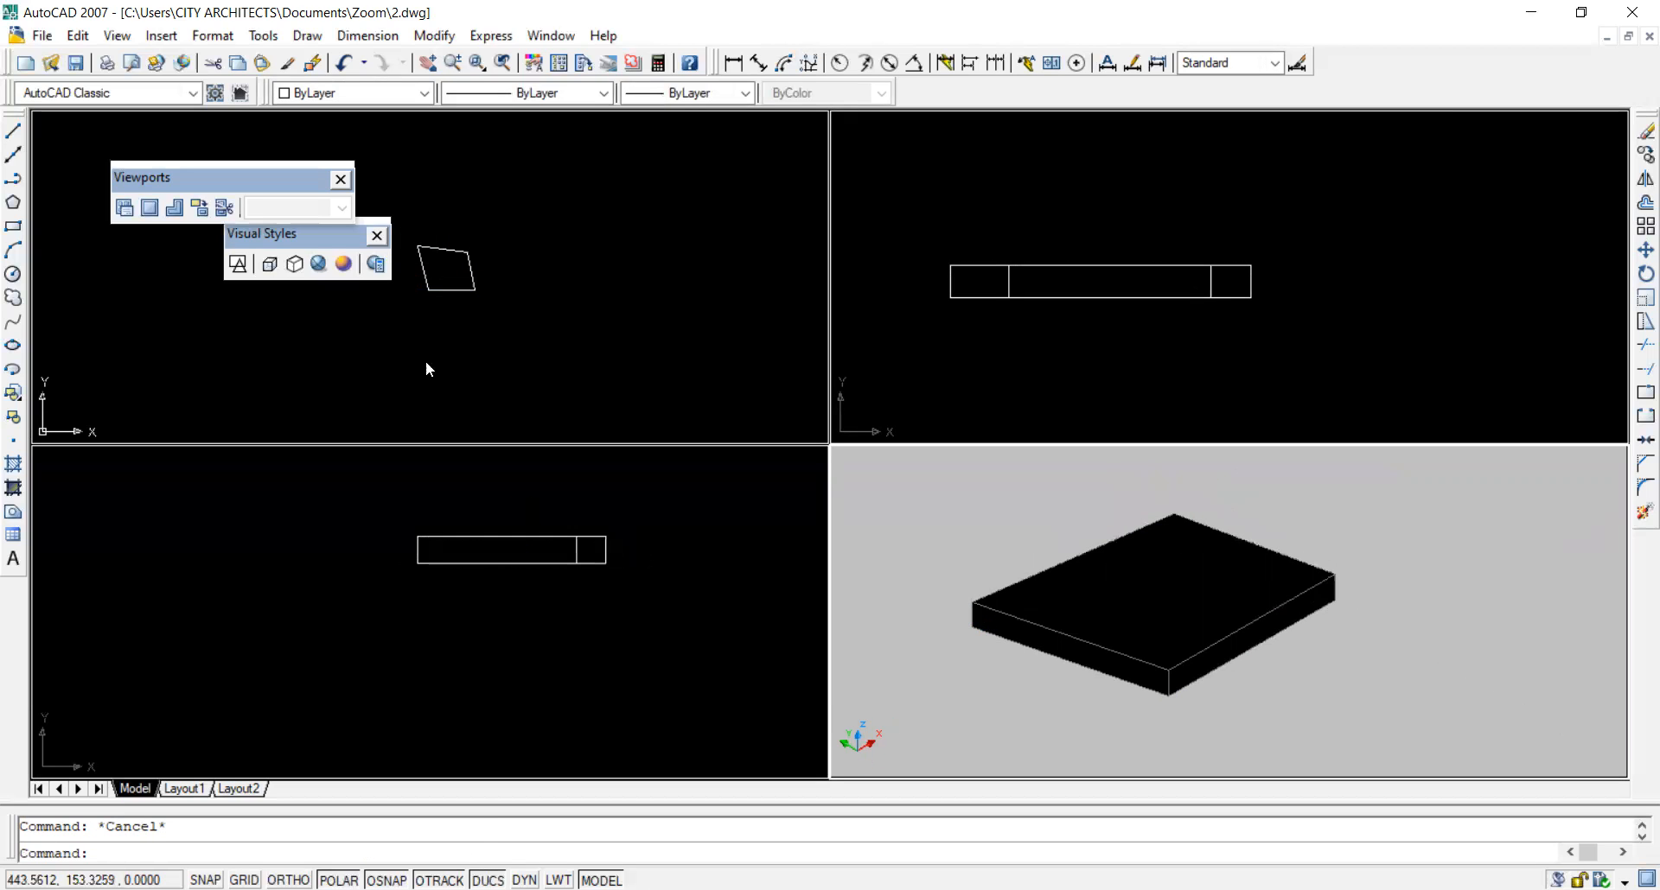
Draw a freehand rectangle in the Front viewport, from a point above the slab down to the slab's upper-left corner.
left_click(945, 372)
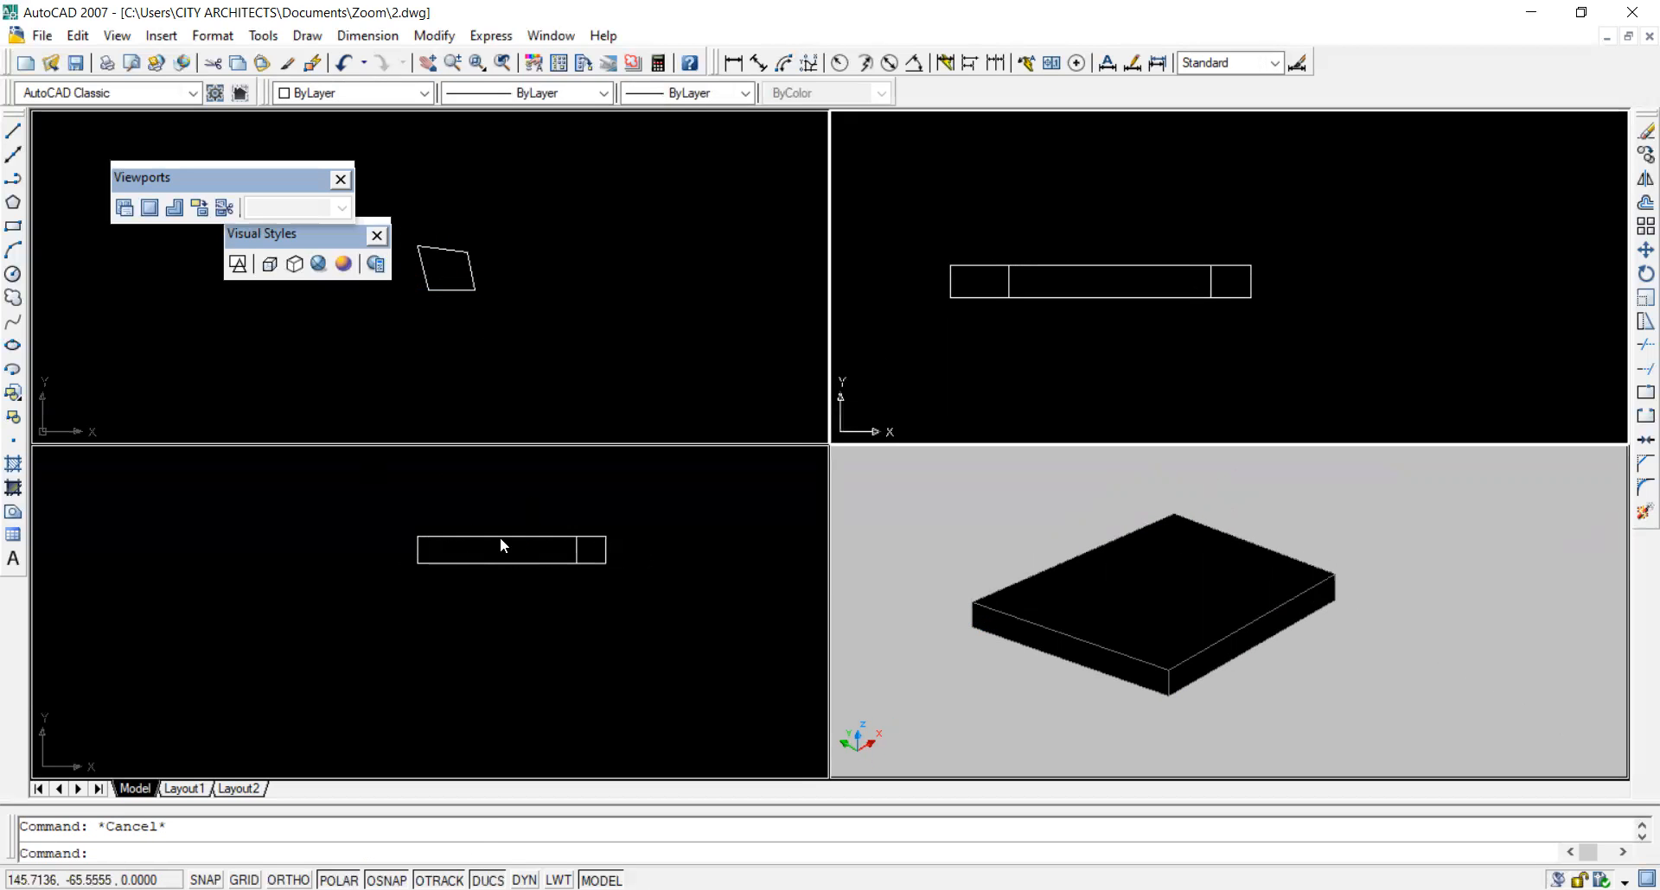
left_click(606, 523)
scroll(605, 501, "up", 2)
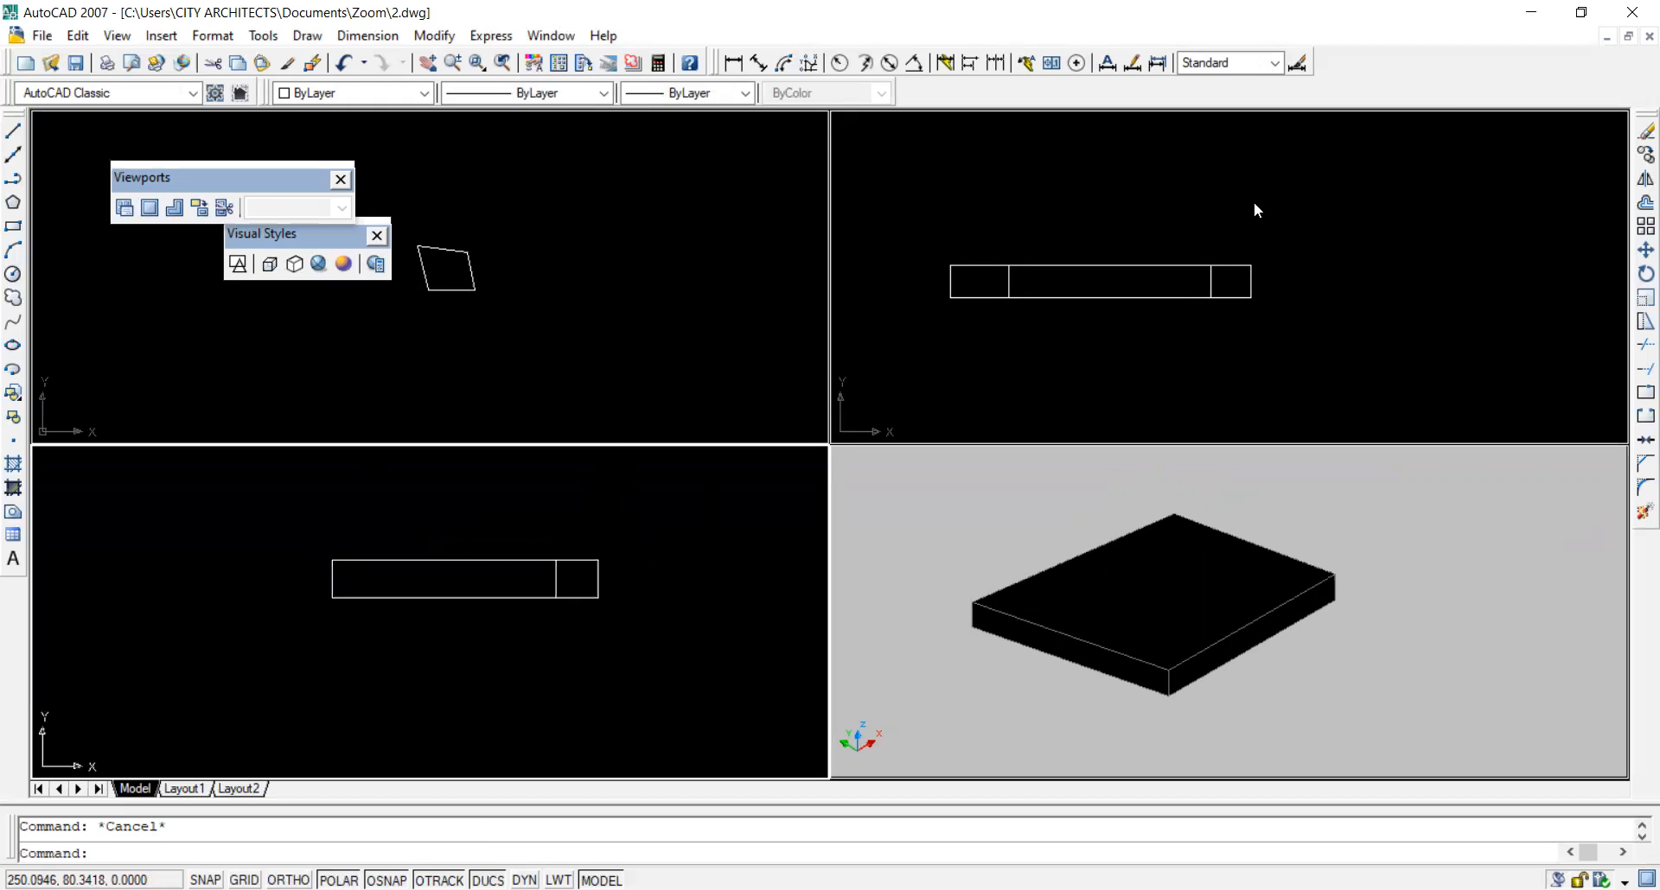
left_click(1200, 228)
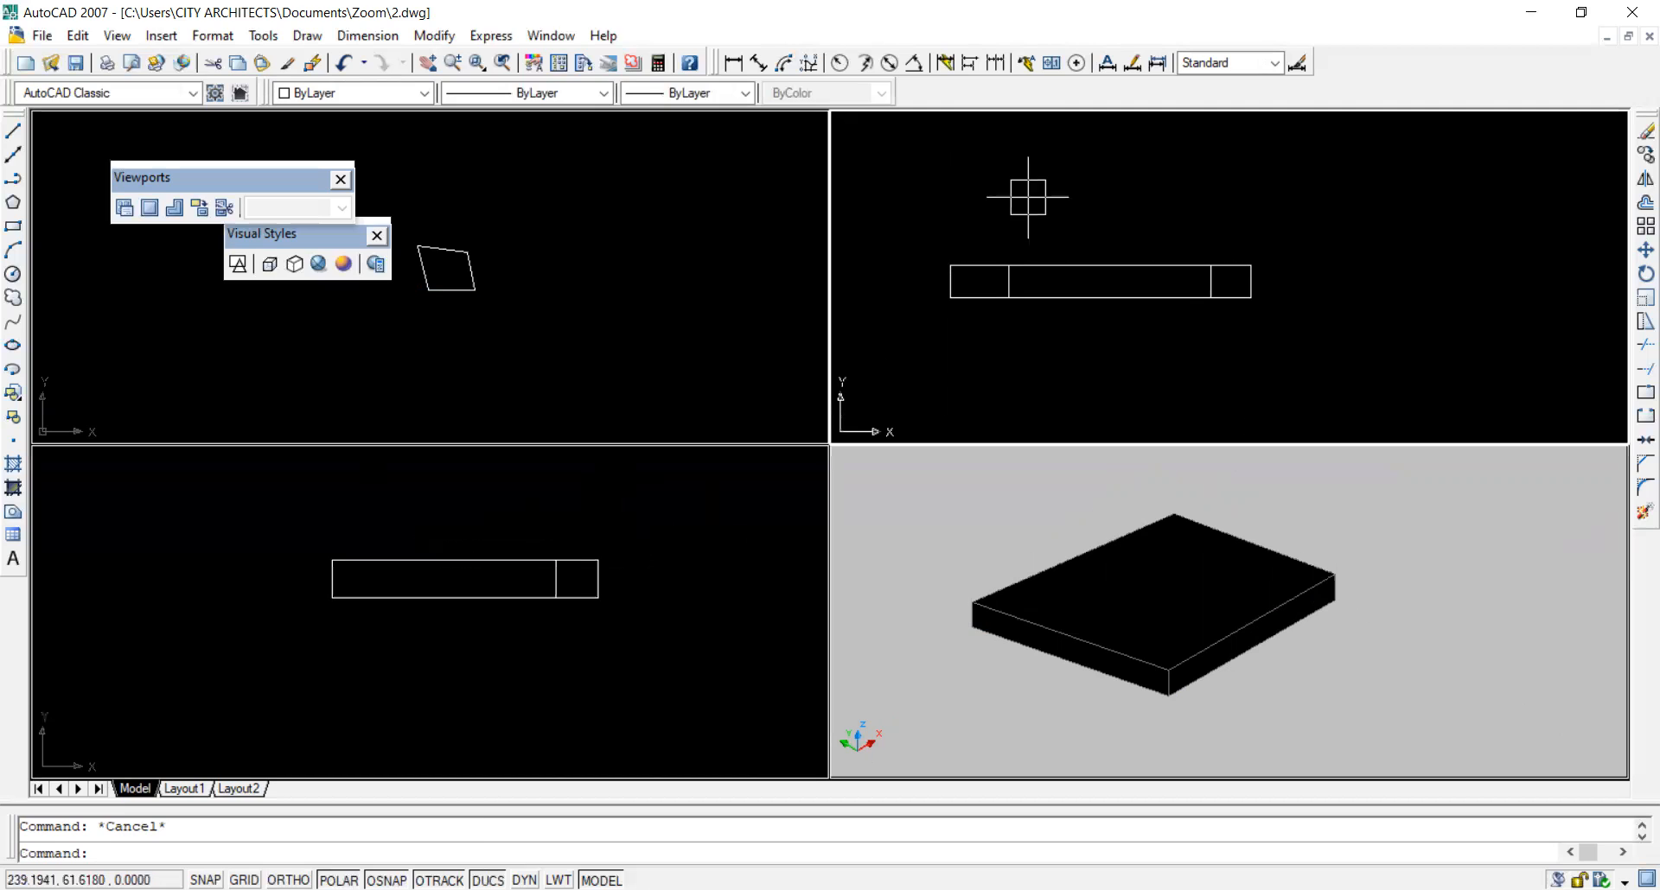
type("rec")
key("Return")
left_click(1165, 137)
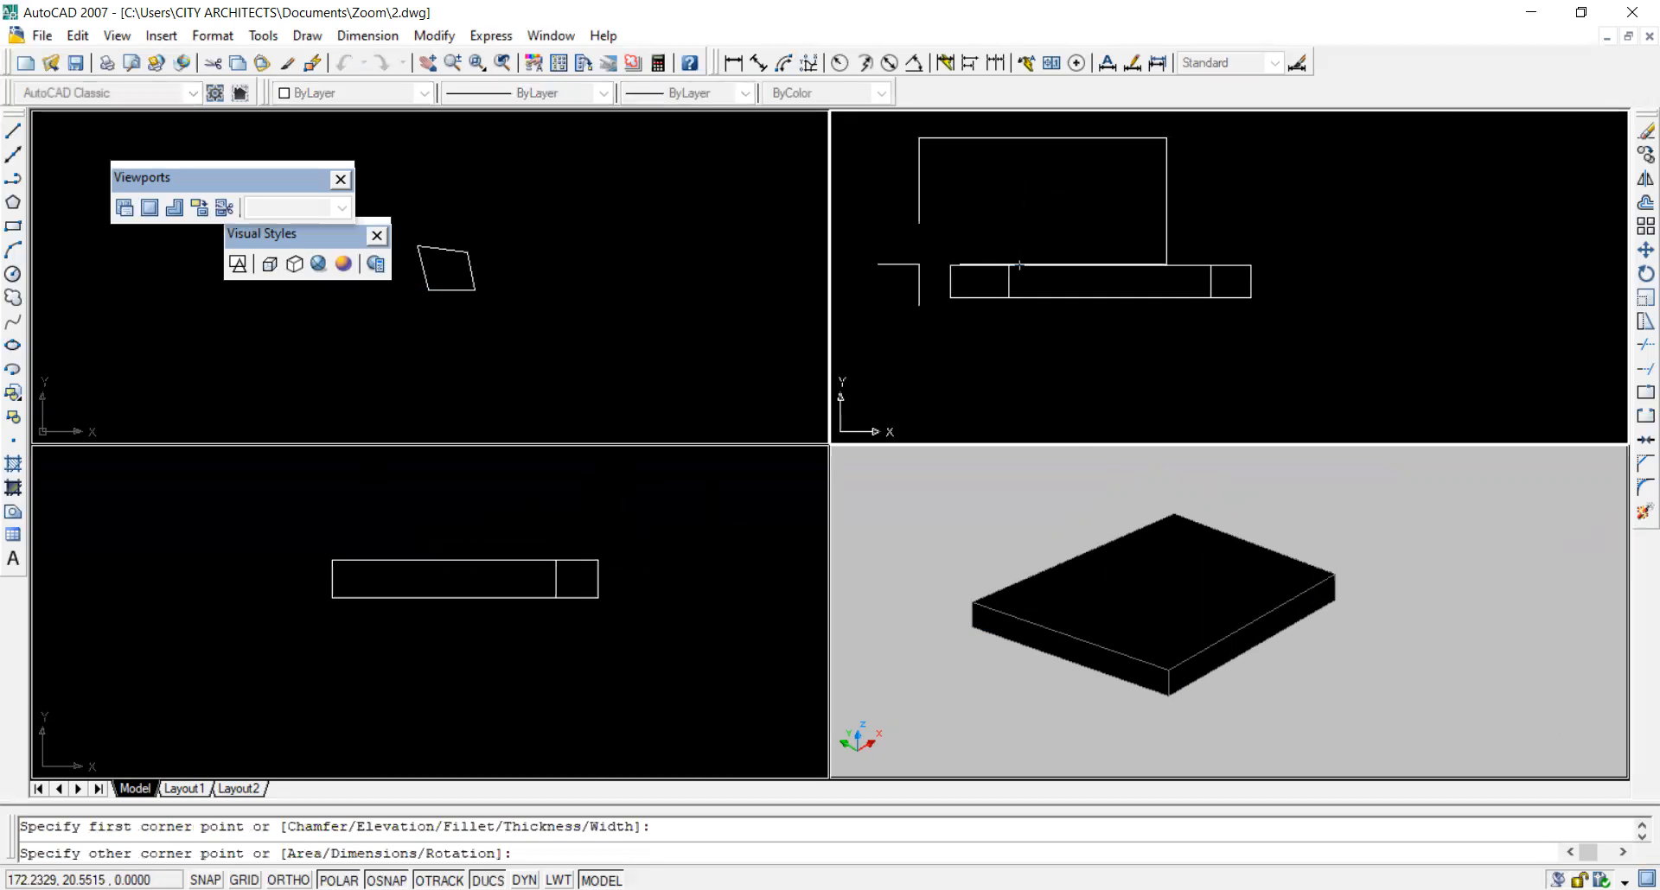
left_click(950, 266)
key("Return")
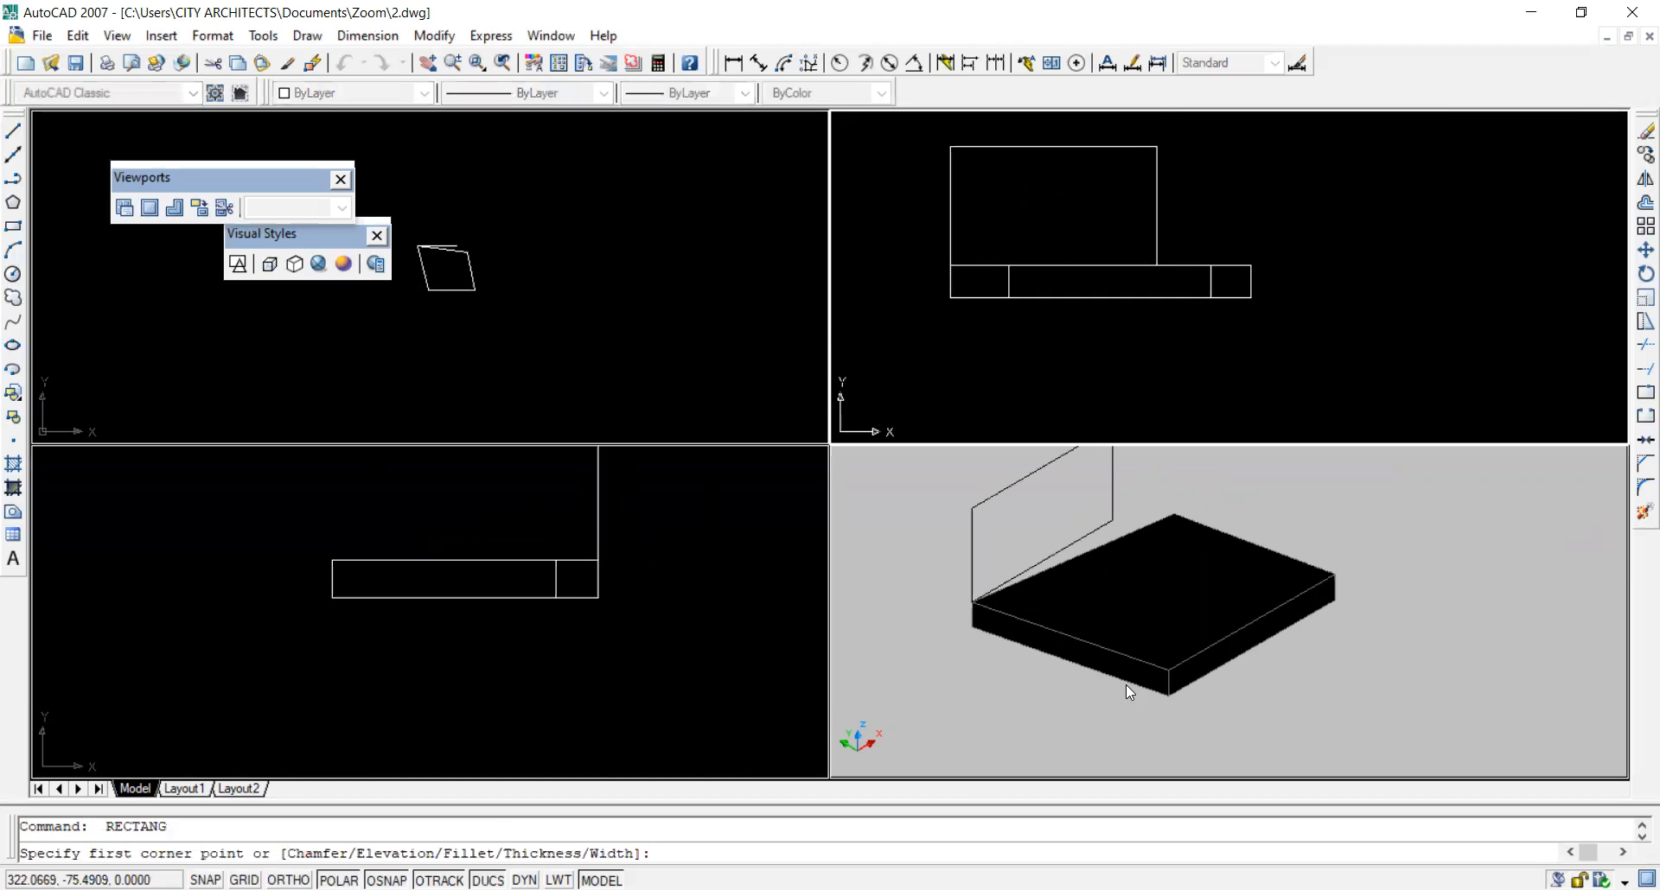
key("Escape")
Examine the upright rectangle and the slab at different zoom levels in the Front and Right viewports.
scroll(1080, 378, "down", 2)
left_click(593, 574)
scroll(605, 654, "down", 2)
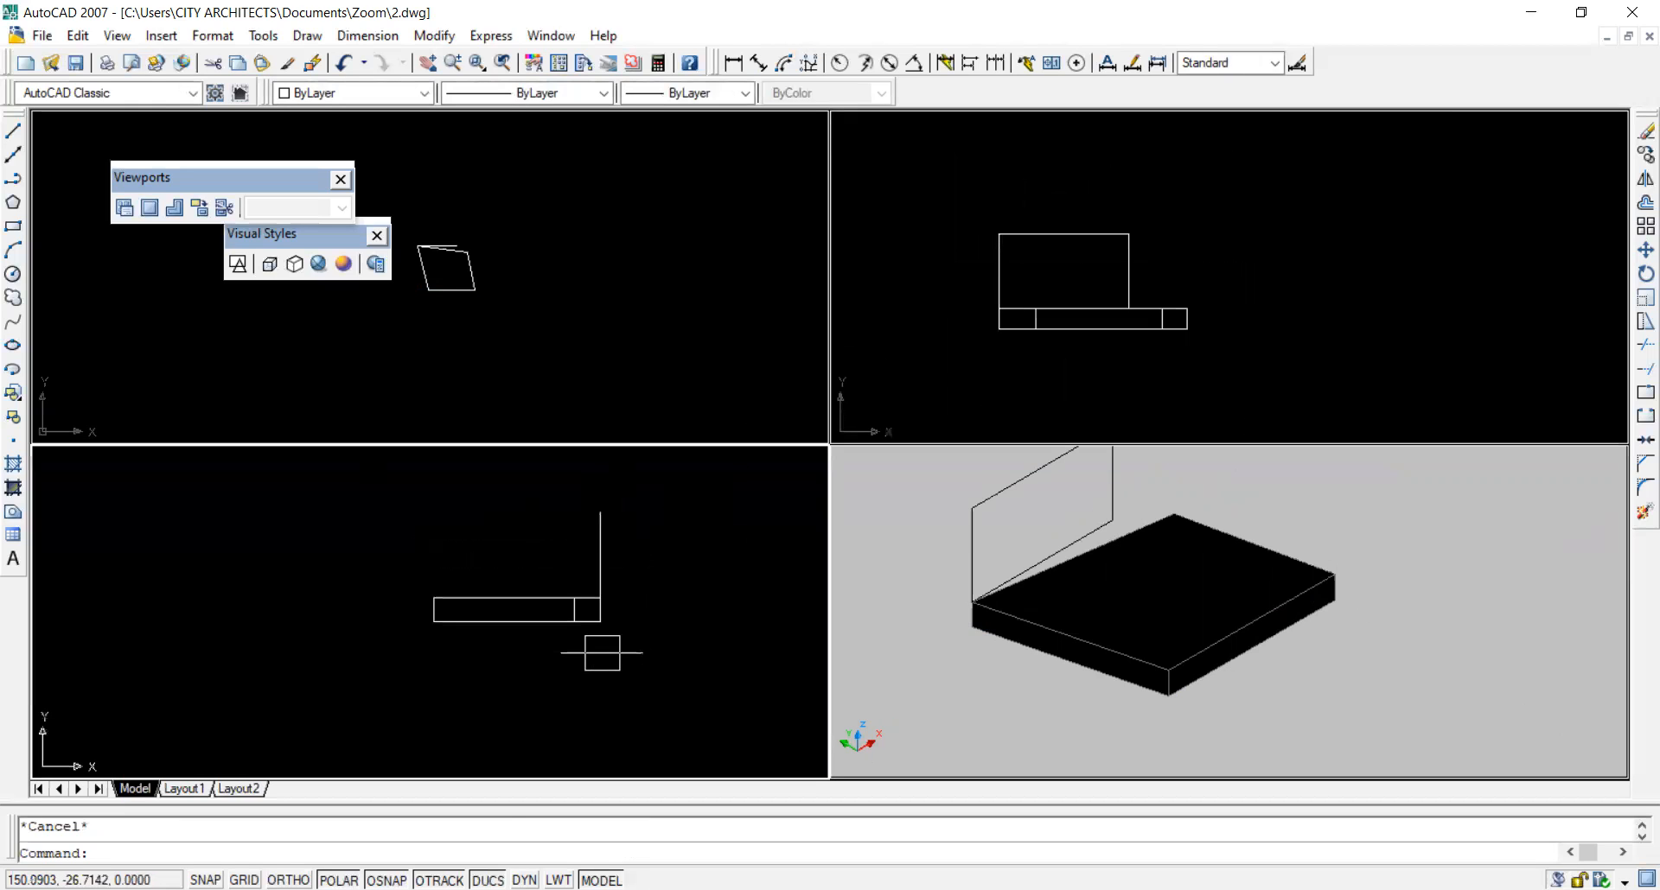
scroll(423, 249, "up", 2)
left_click(1148, 556)
key("Escape")
left_click(505, 644)
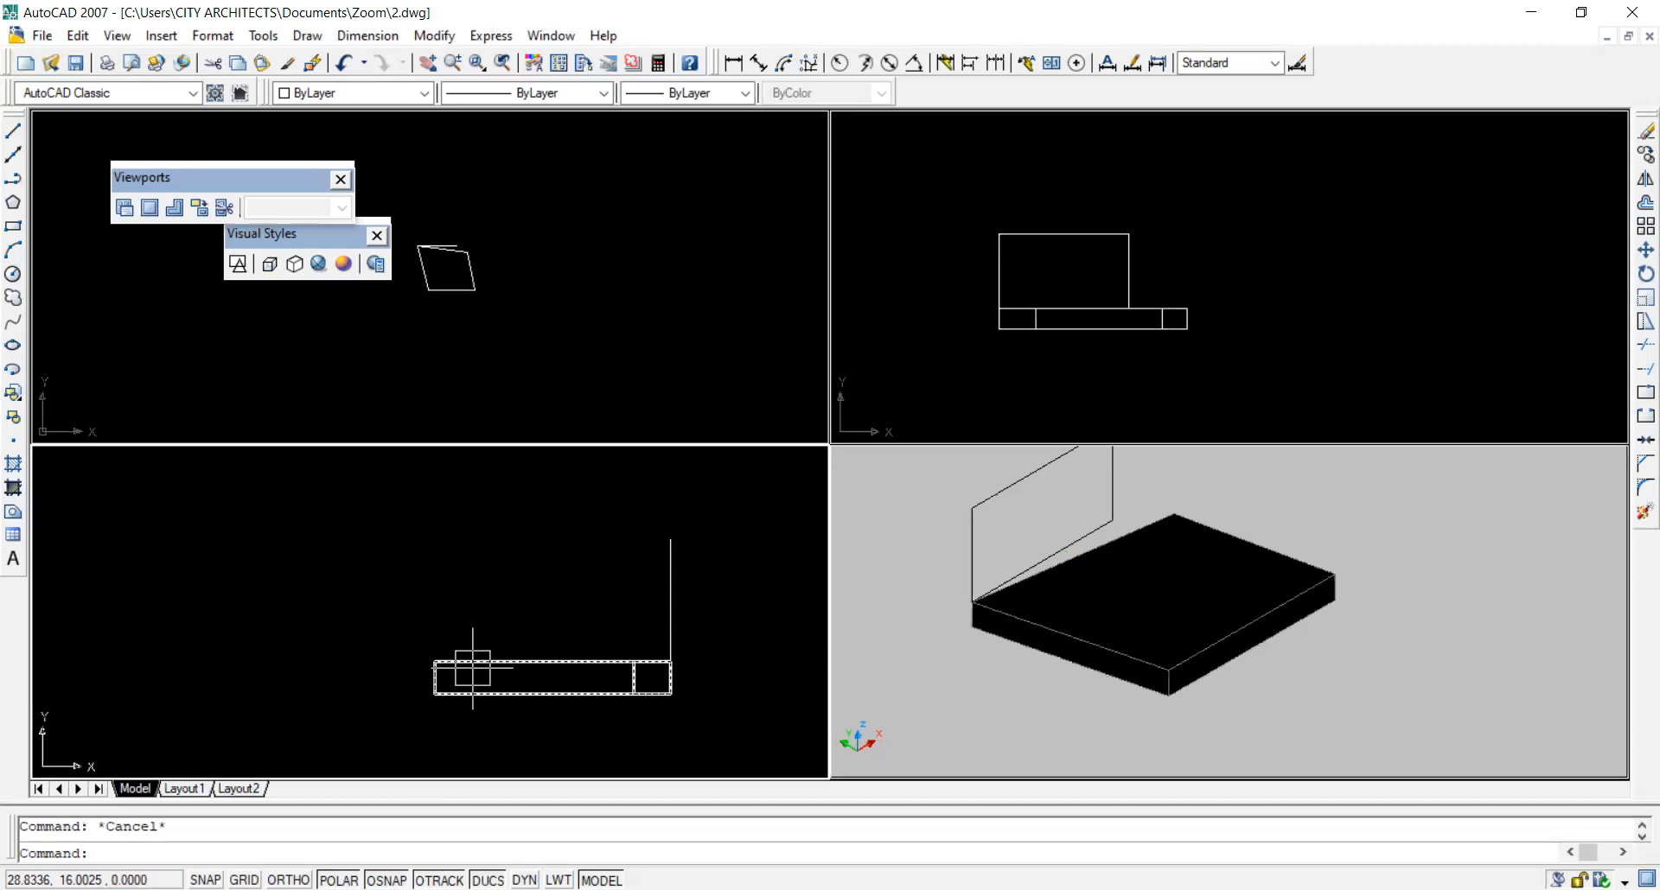
scroll(432, 311, "up", 1)
scroll(456, 357, "down", 1)
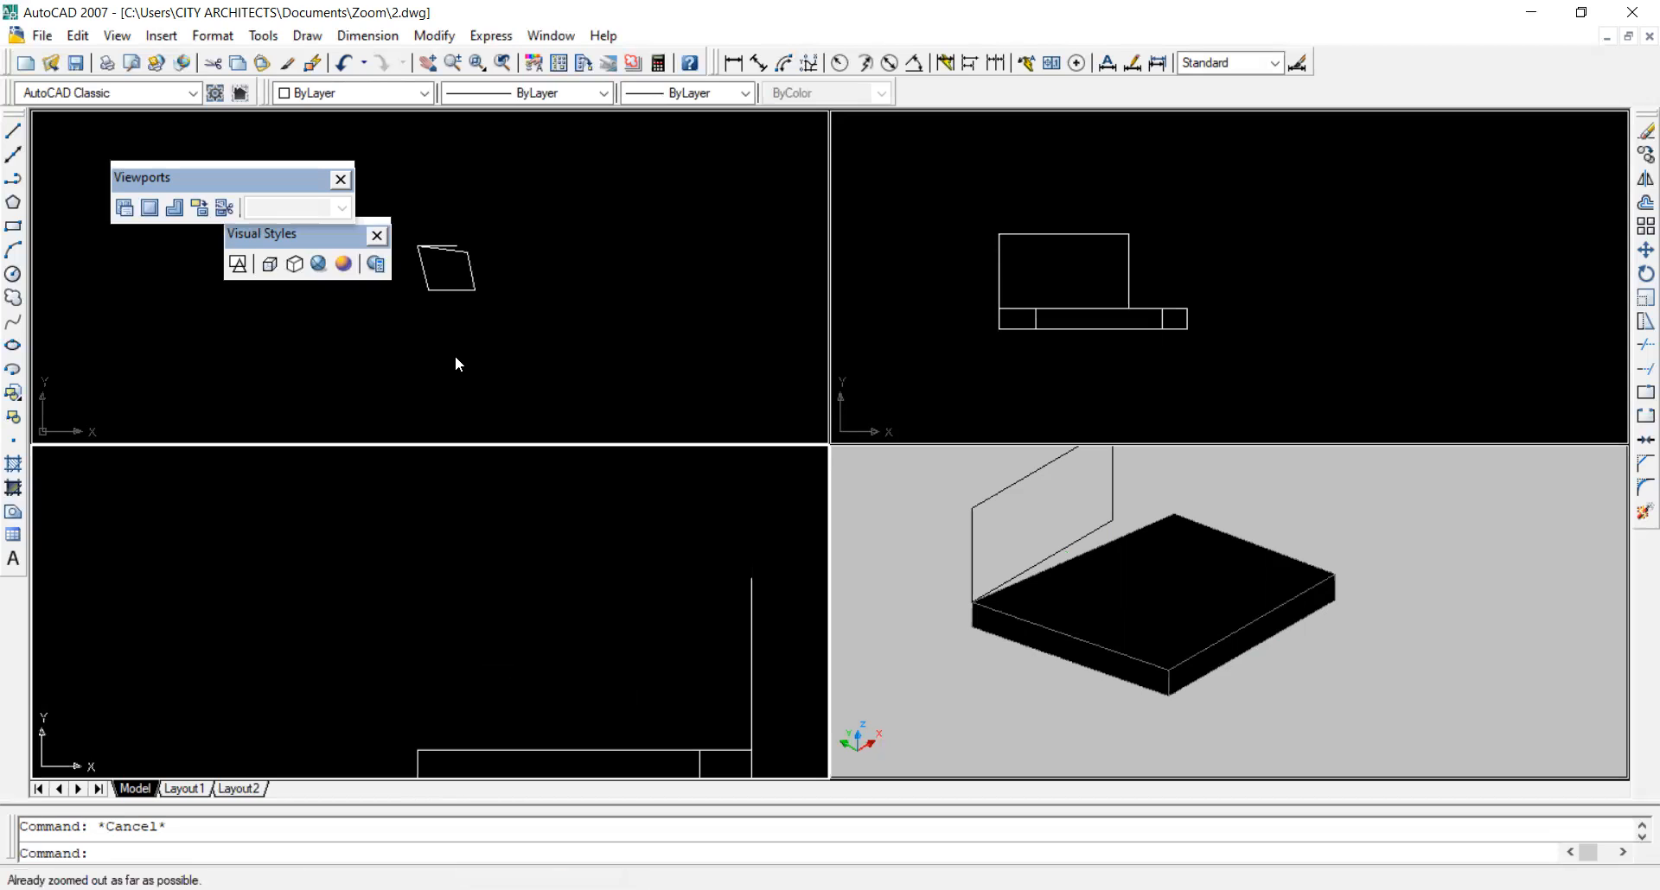
left_click(608, 638)
key("Escape")
key("Escape")
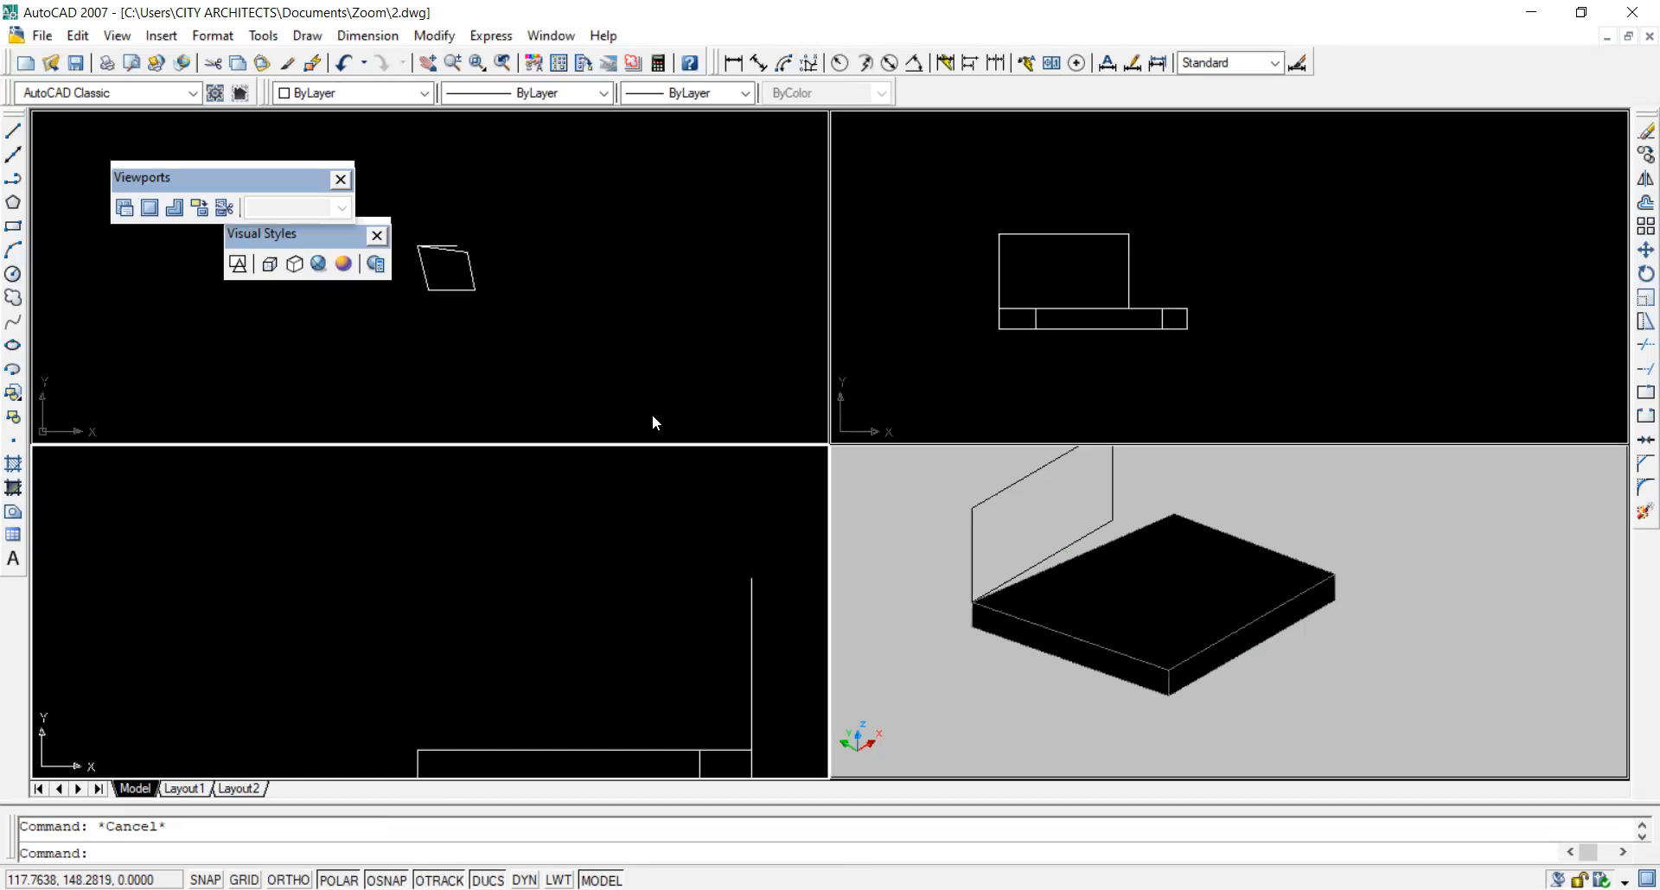
Make the Front viewport current and shift the Viewports toolbar slightly down over the Visual Styles toolbar.
left_click(564, 372)
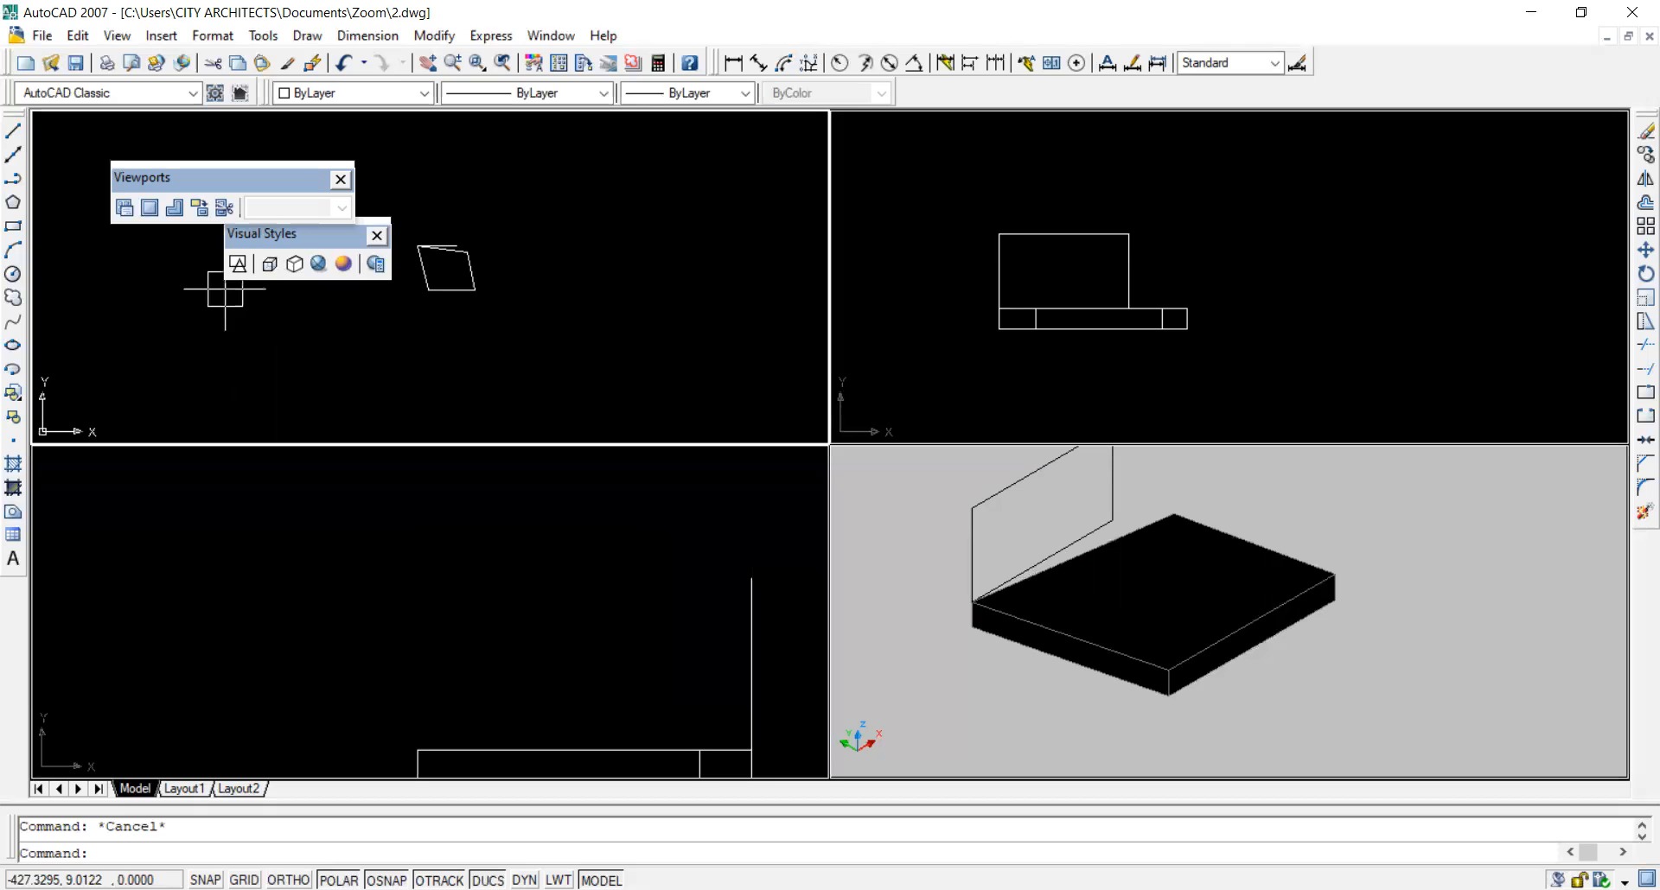
left_click(833, 429)
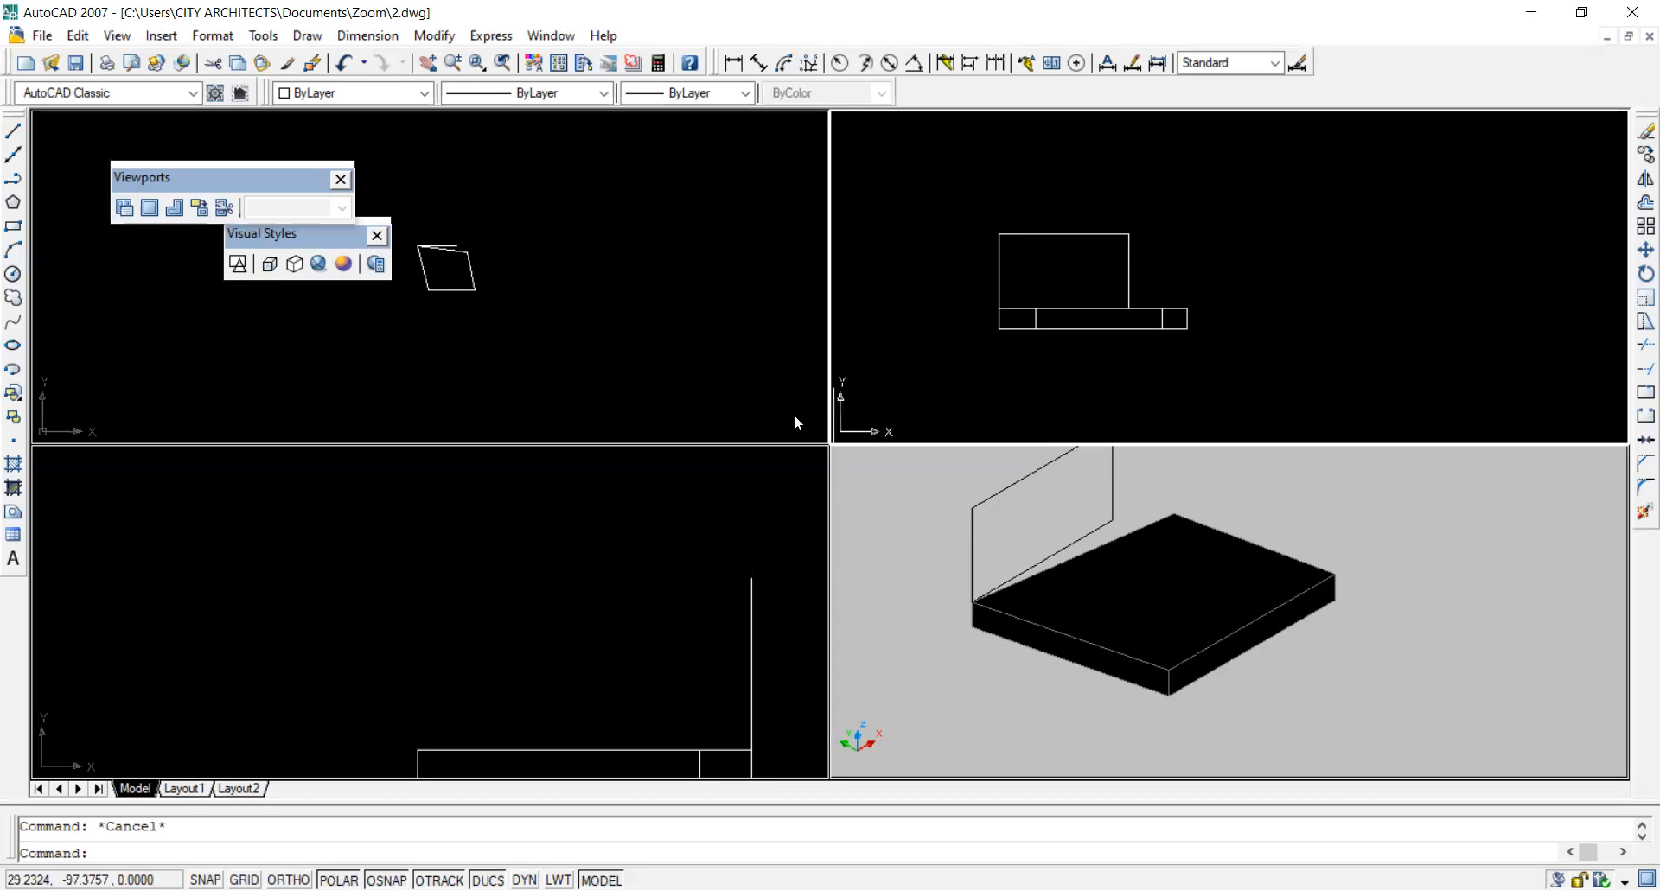
mouse_move(187, 185)
left_mouse_down()
mouse_move(181, 225)
mouse_move(192, 201)
left_mouse_up()
left_click_drag(318, 231, 318, 232)
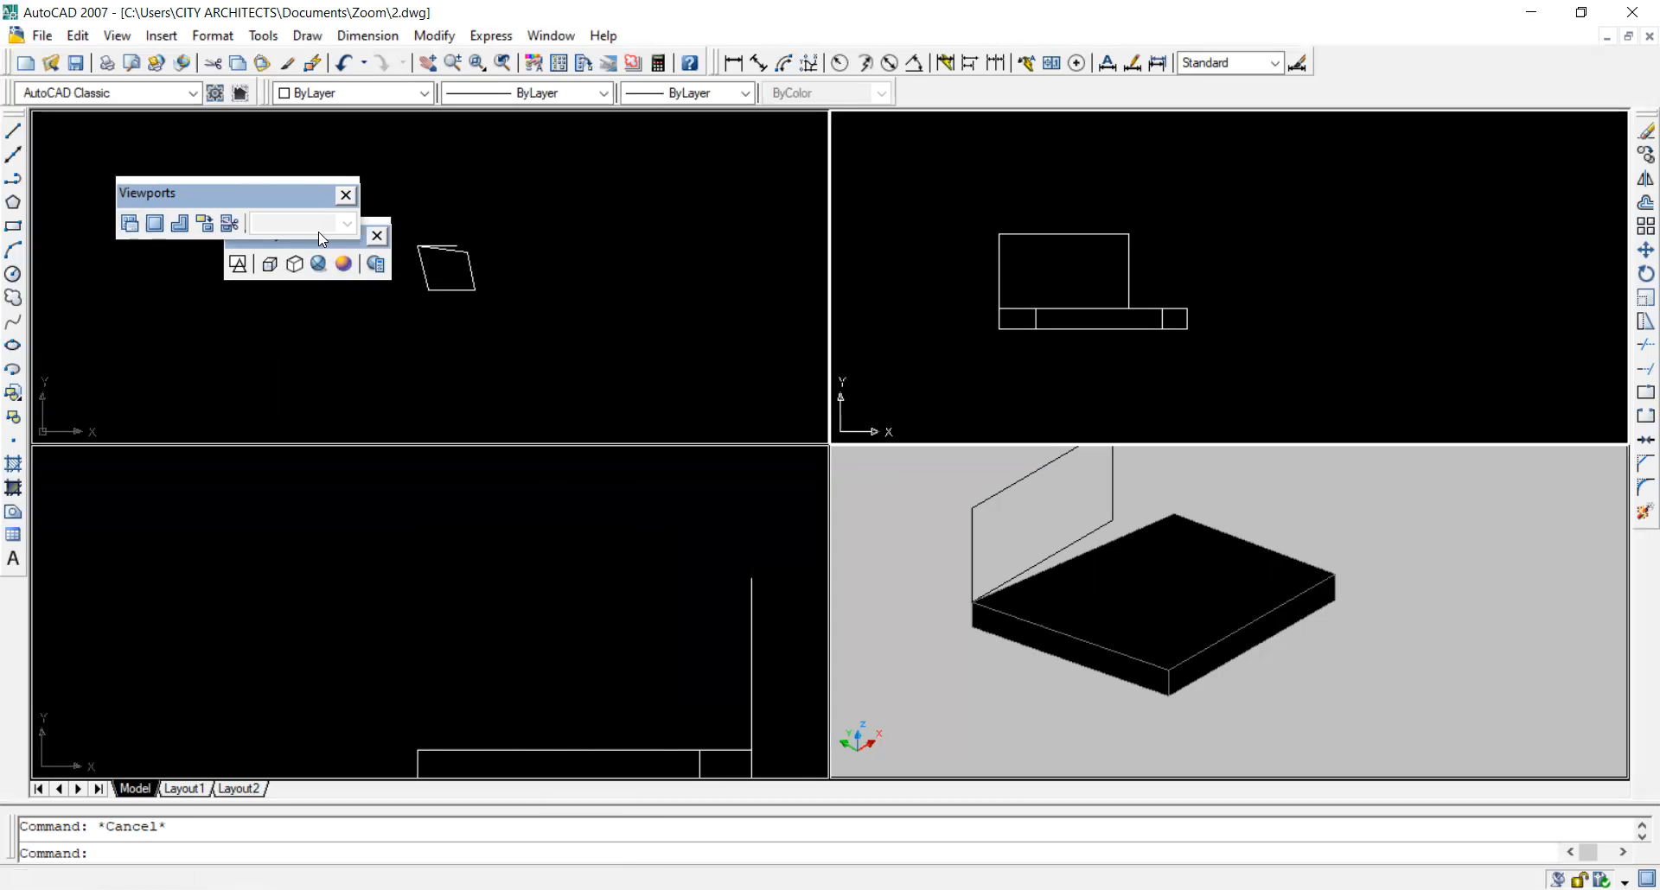
Change the model space display to the Single viewport configuration, keeping the current Front view.
left_click(138, 232)
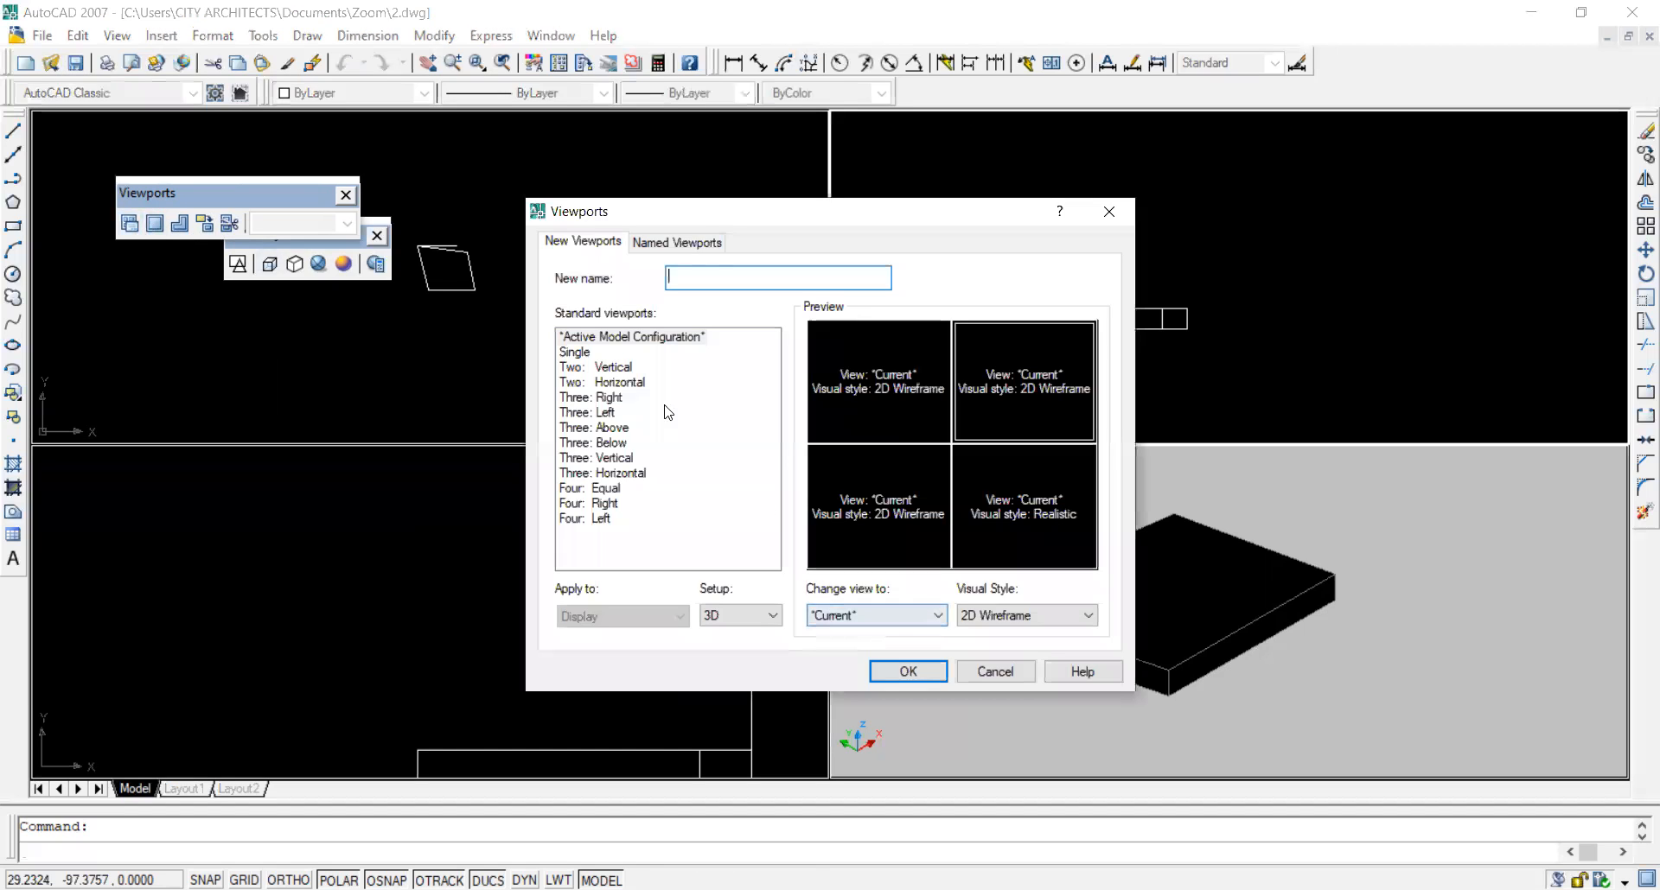
left_click(576, 353)
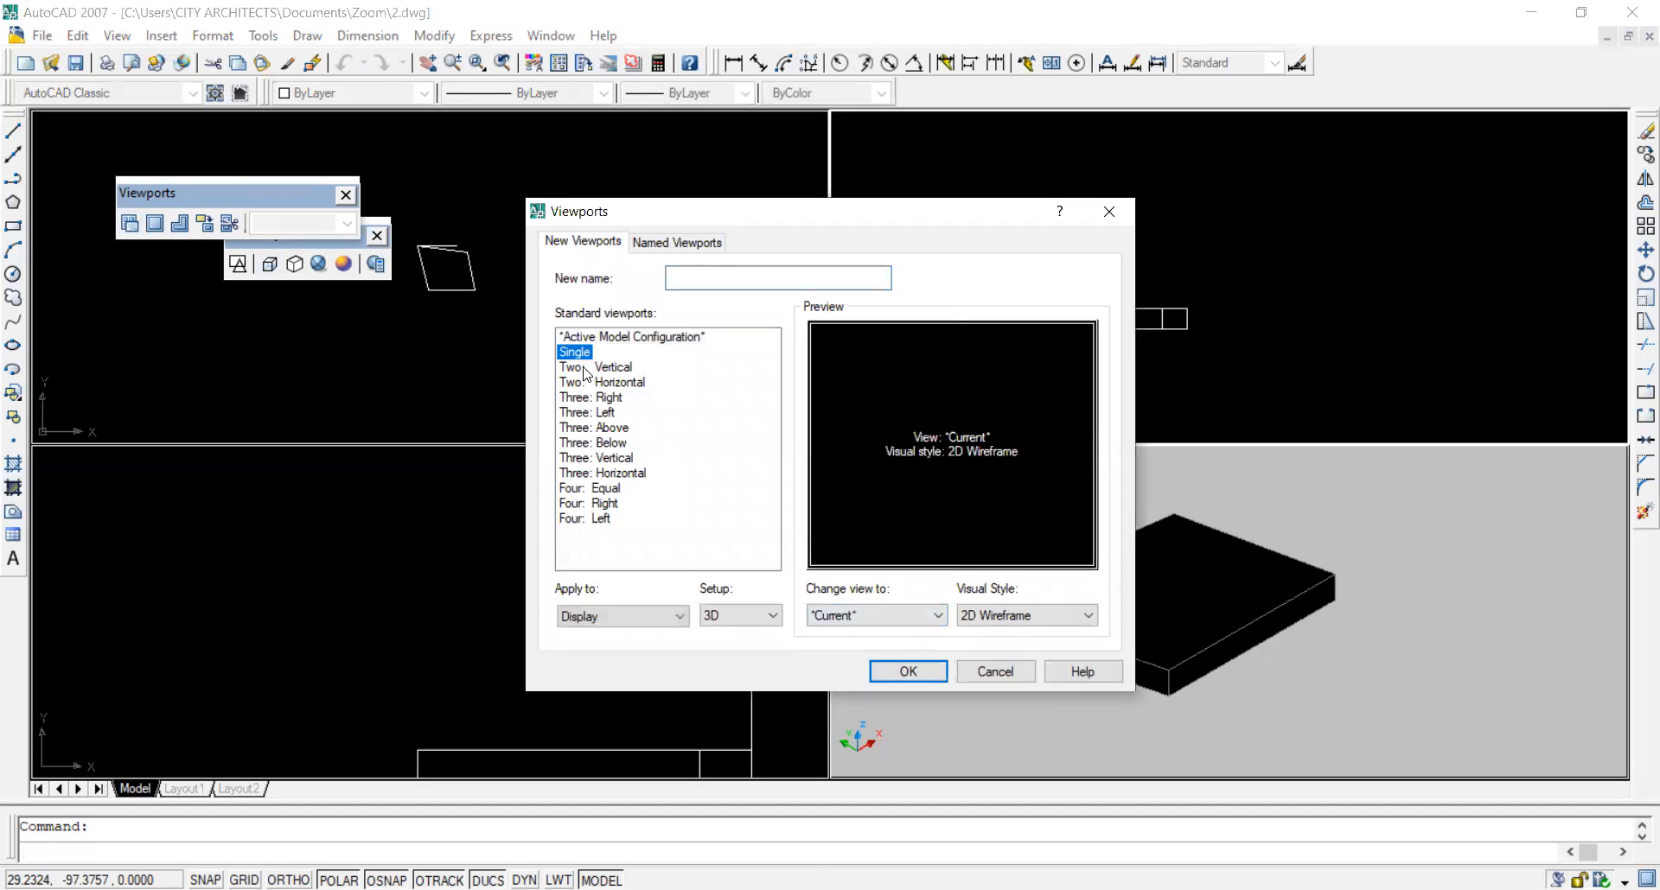
left_click(886, 678)
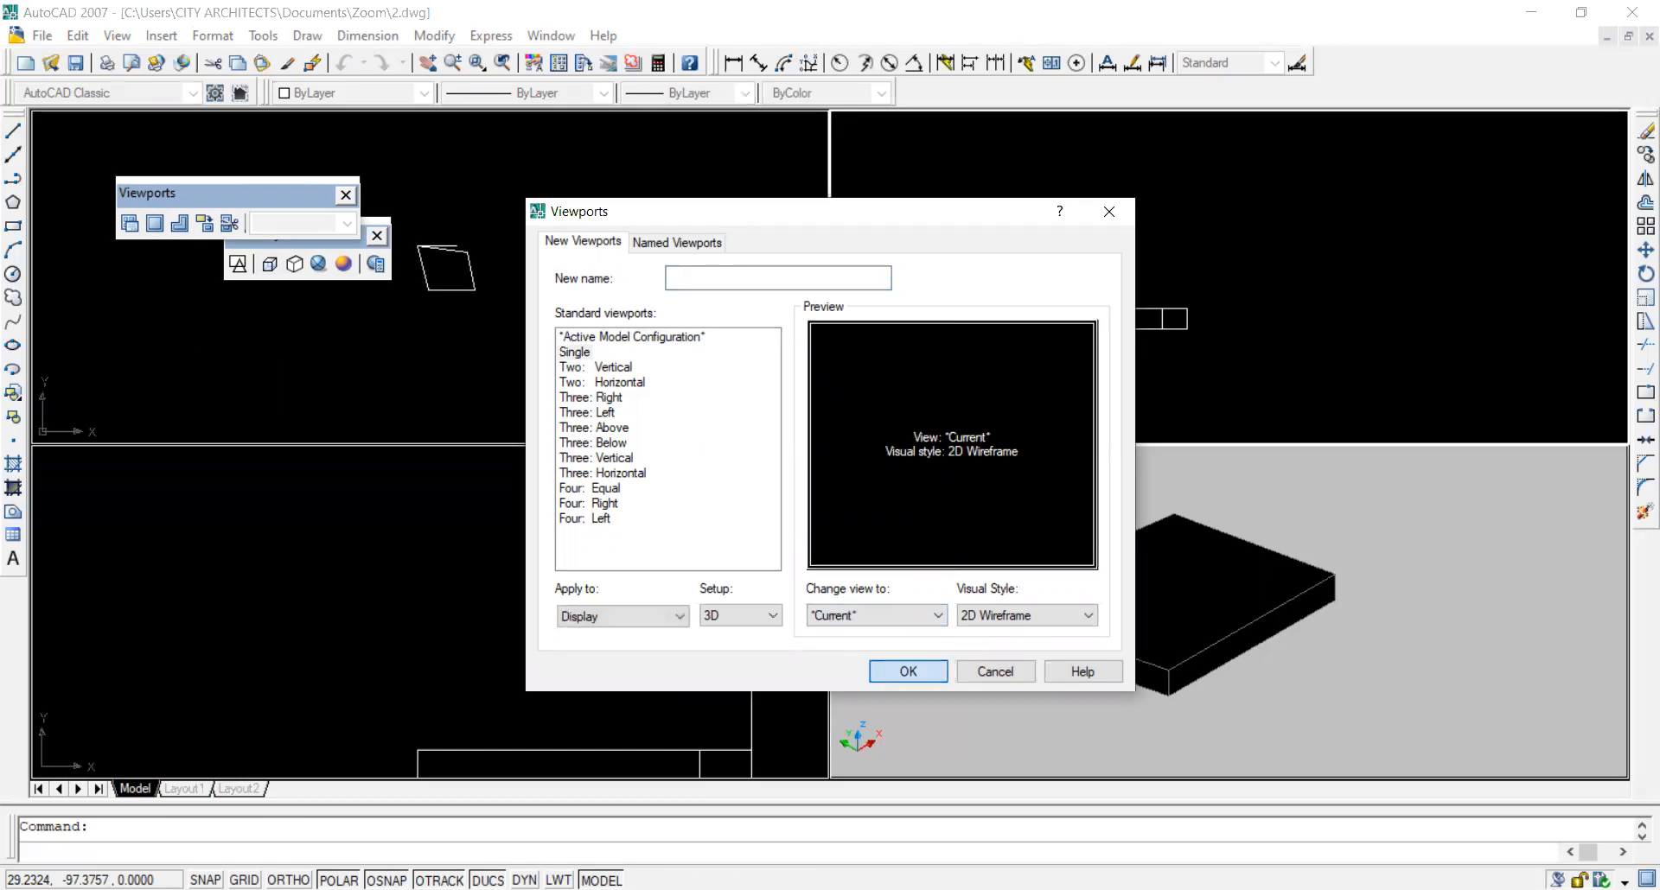
scroll(890, 562, "down", 2)
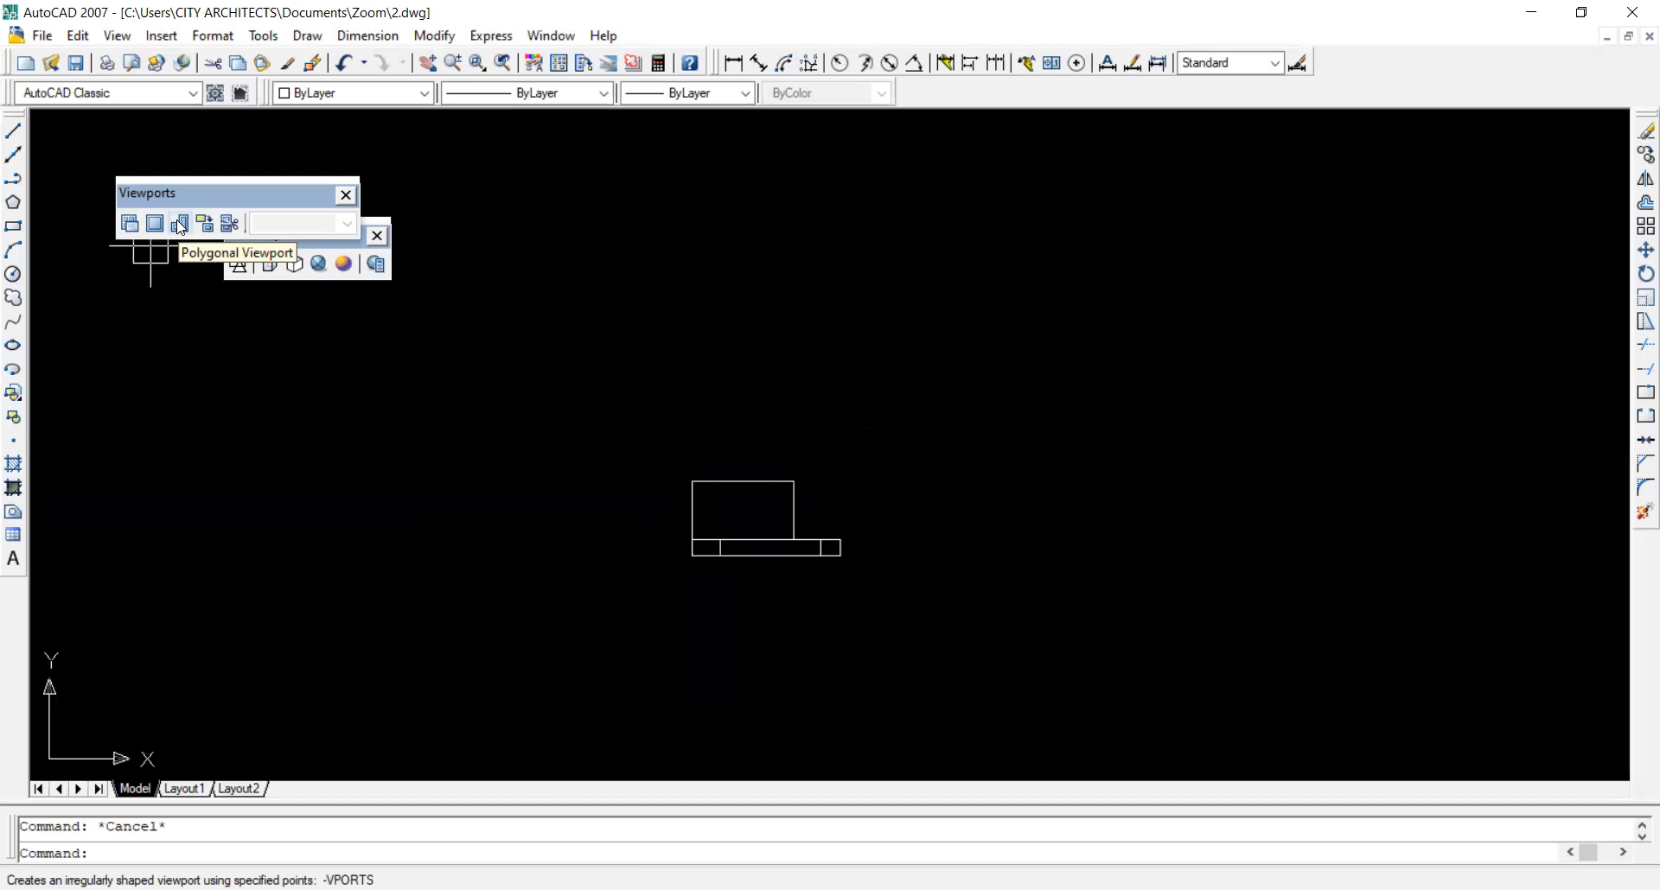
Open Layout1 and erase its default rectangular viewport from the sheet.
left_click(198, 794)
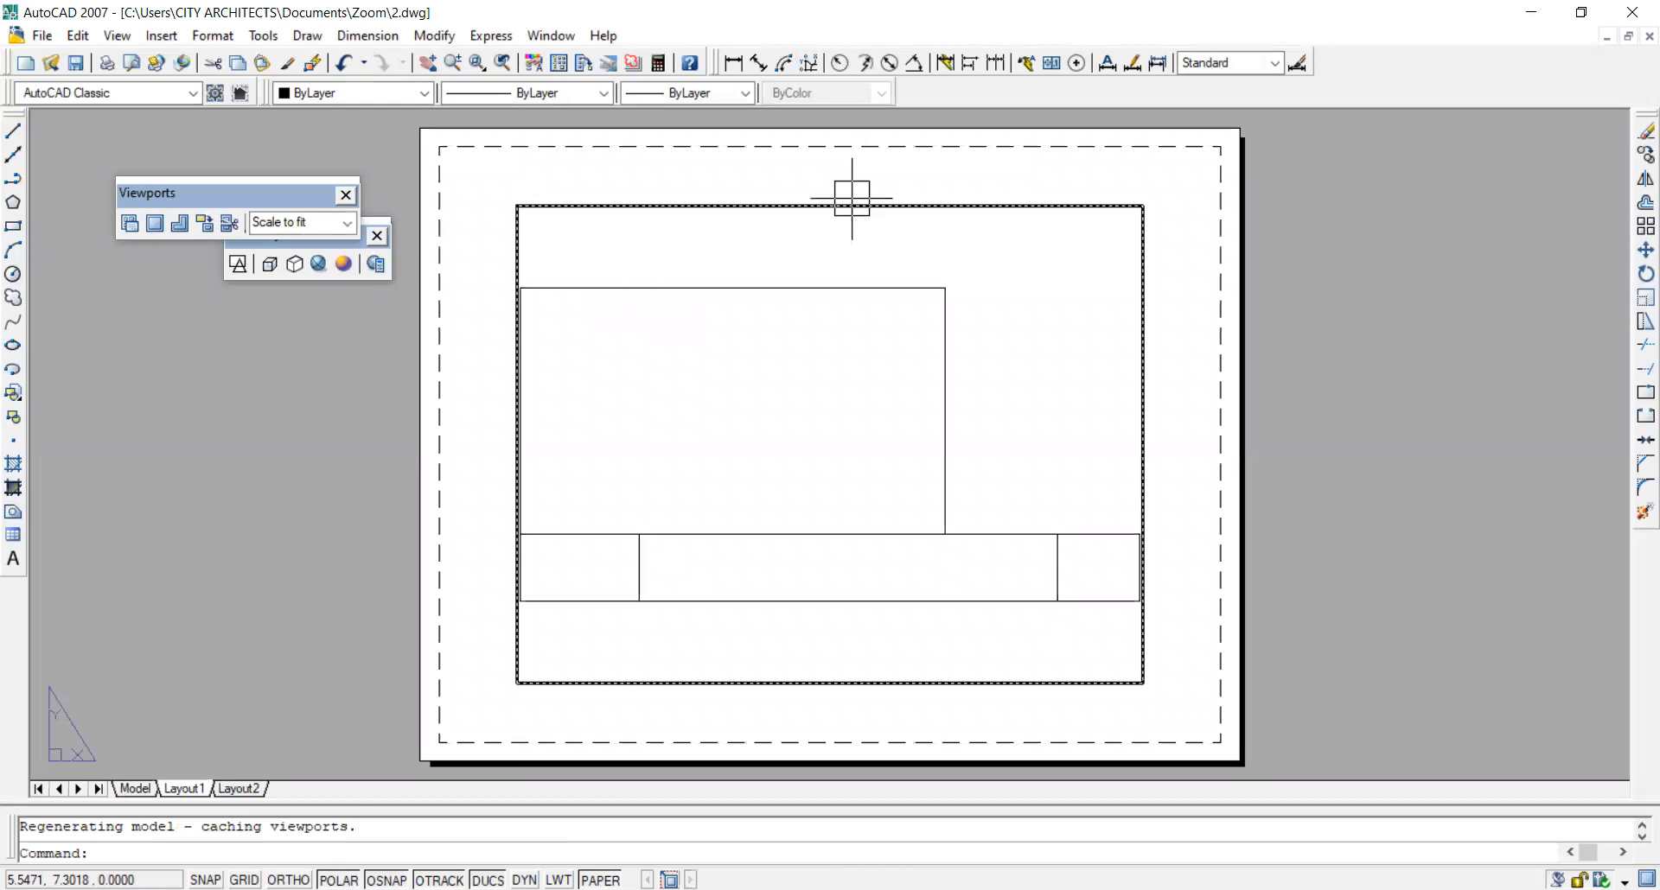
left_click(851, 206)
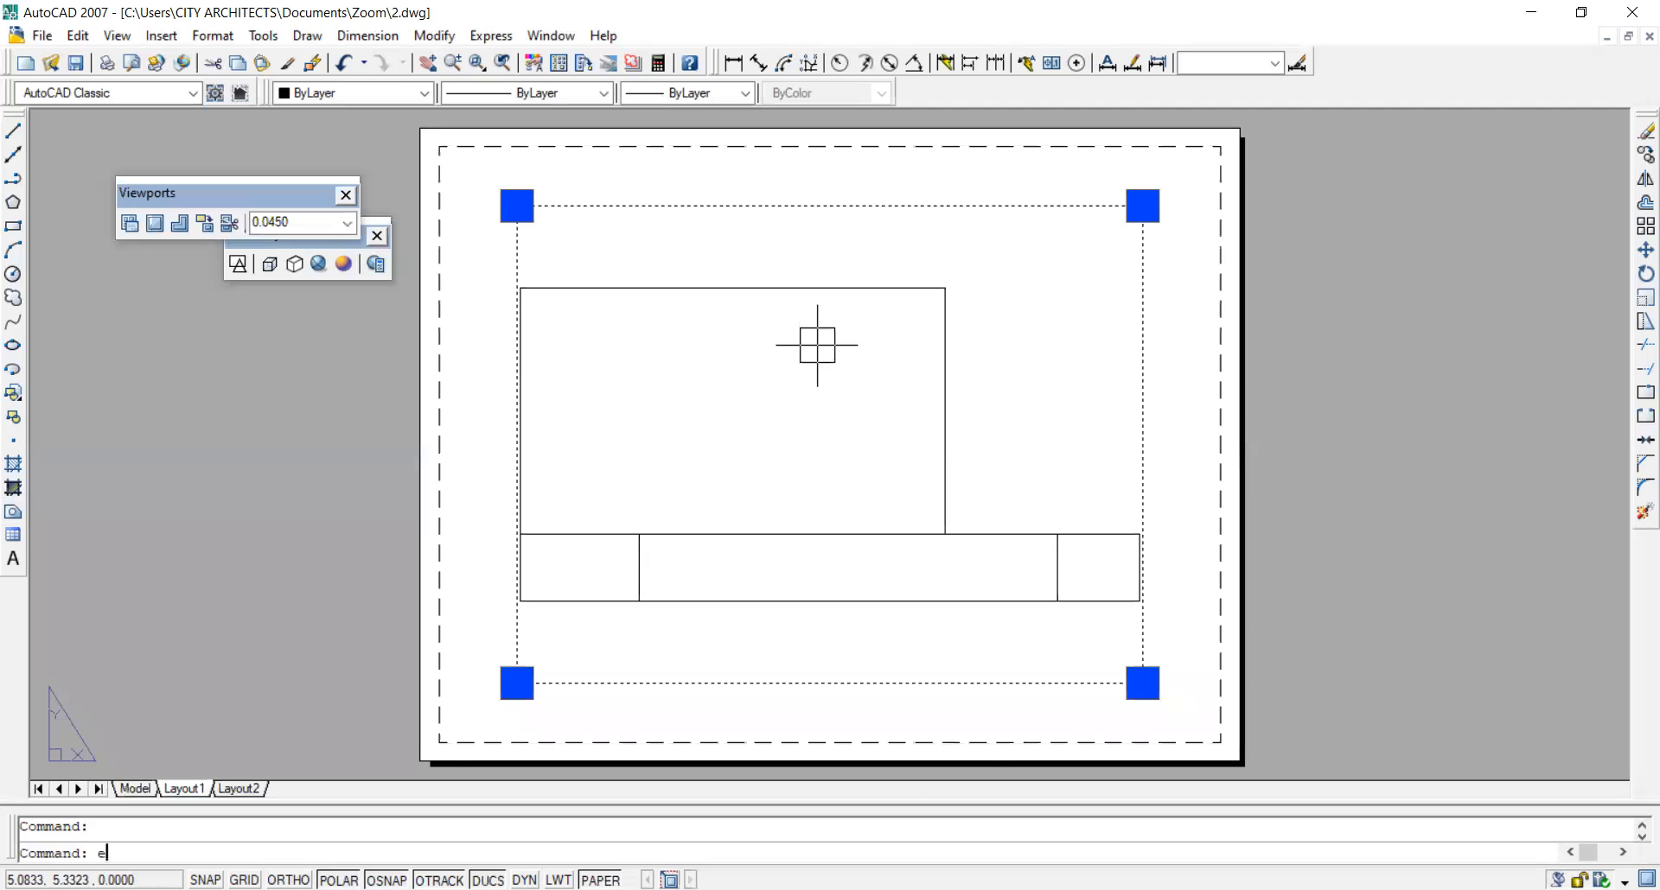
key("Return")
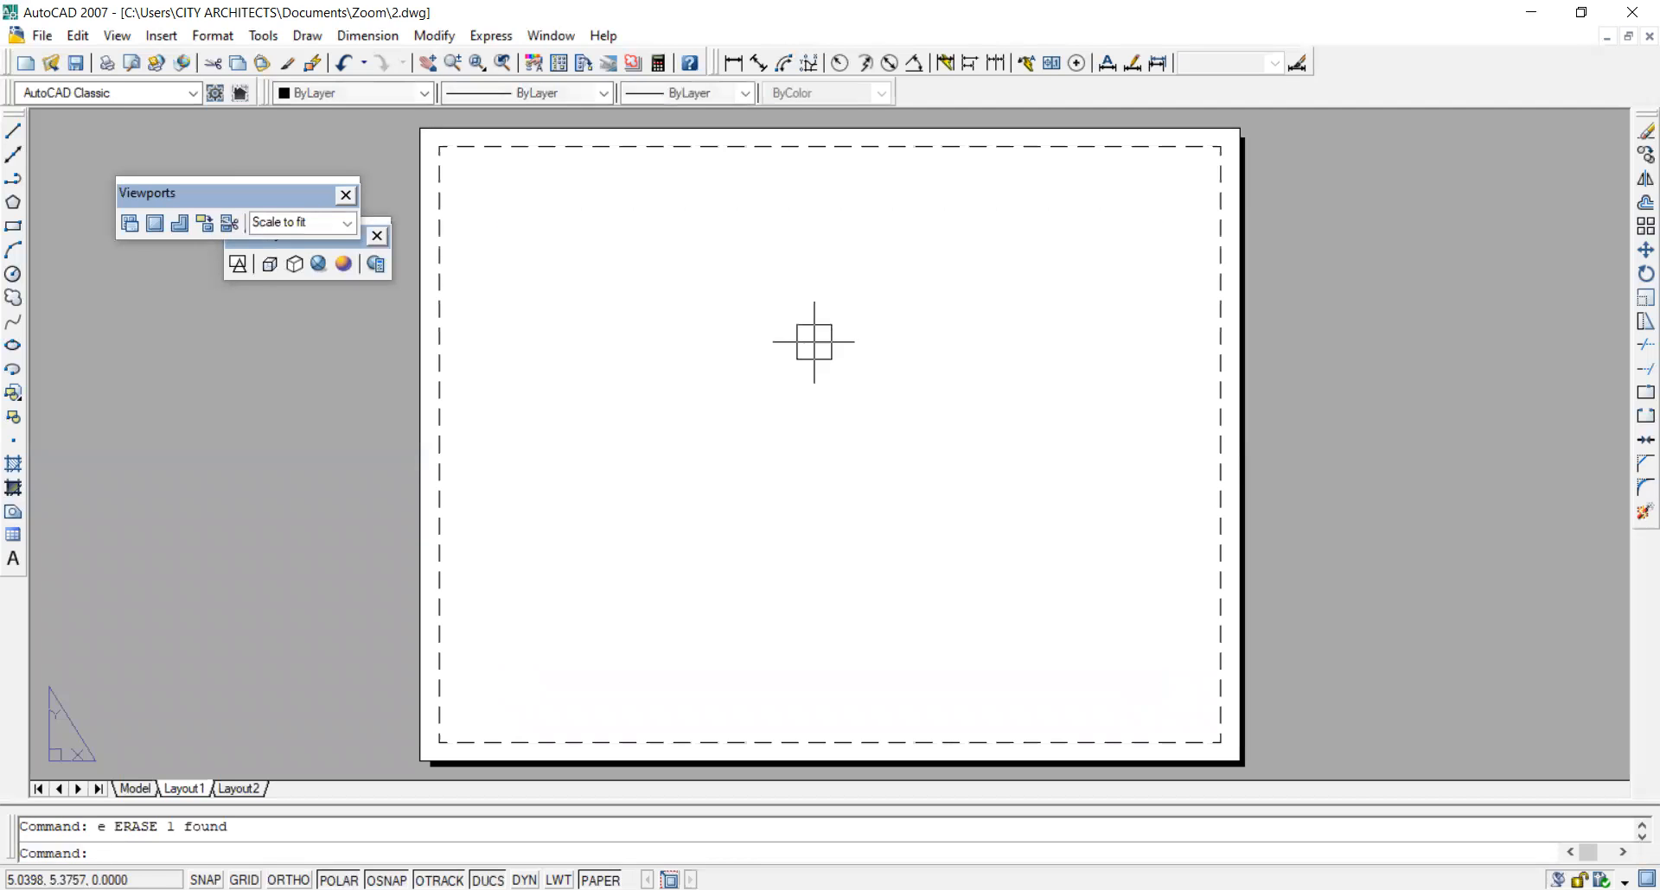
key("Escape")
left_click(1162, 290)
key("Escape")
Create a single rectangular viewport freehand in the middle of the Layout1 sheet.
left_click(155, 223)
left_click(1042, 257)
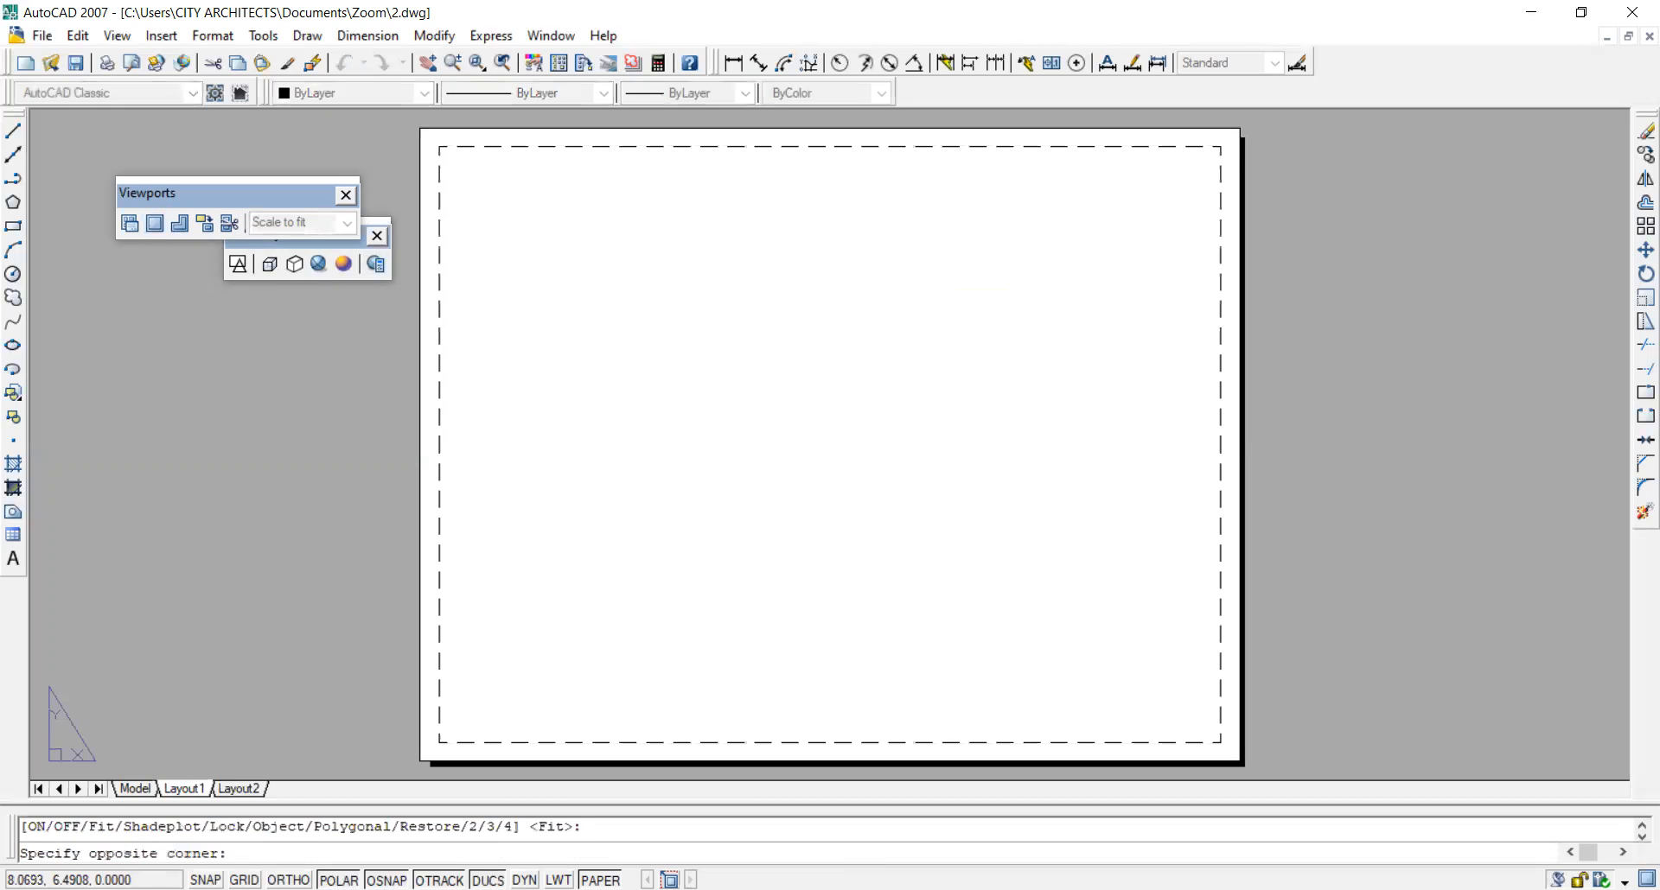
left_click(645, 605)
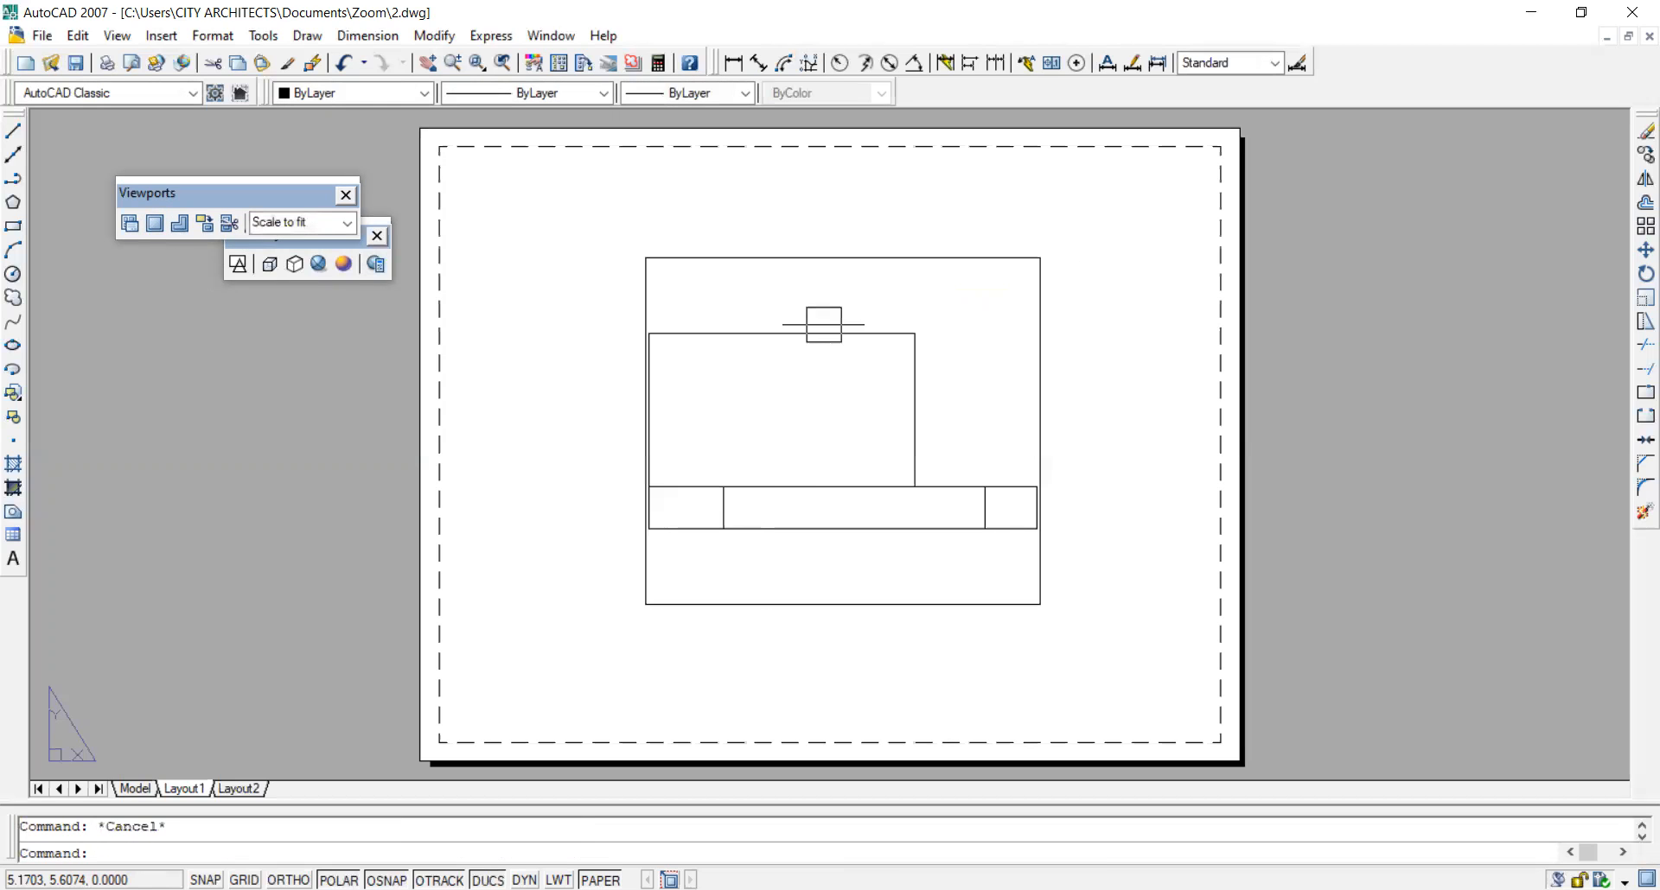
Erase the rectangular viewport from the middle of the Layout1 sheet.
left_click(833, 258)
type("e")
key("Return")
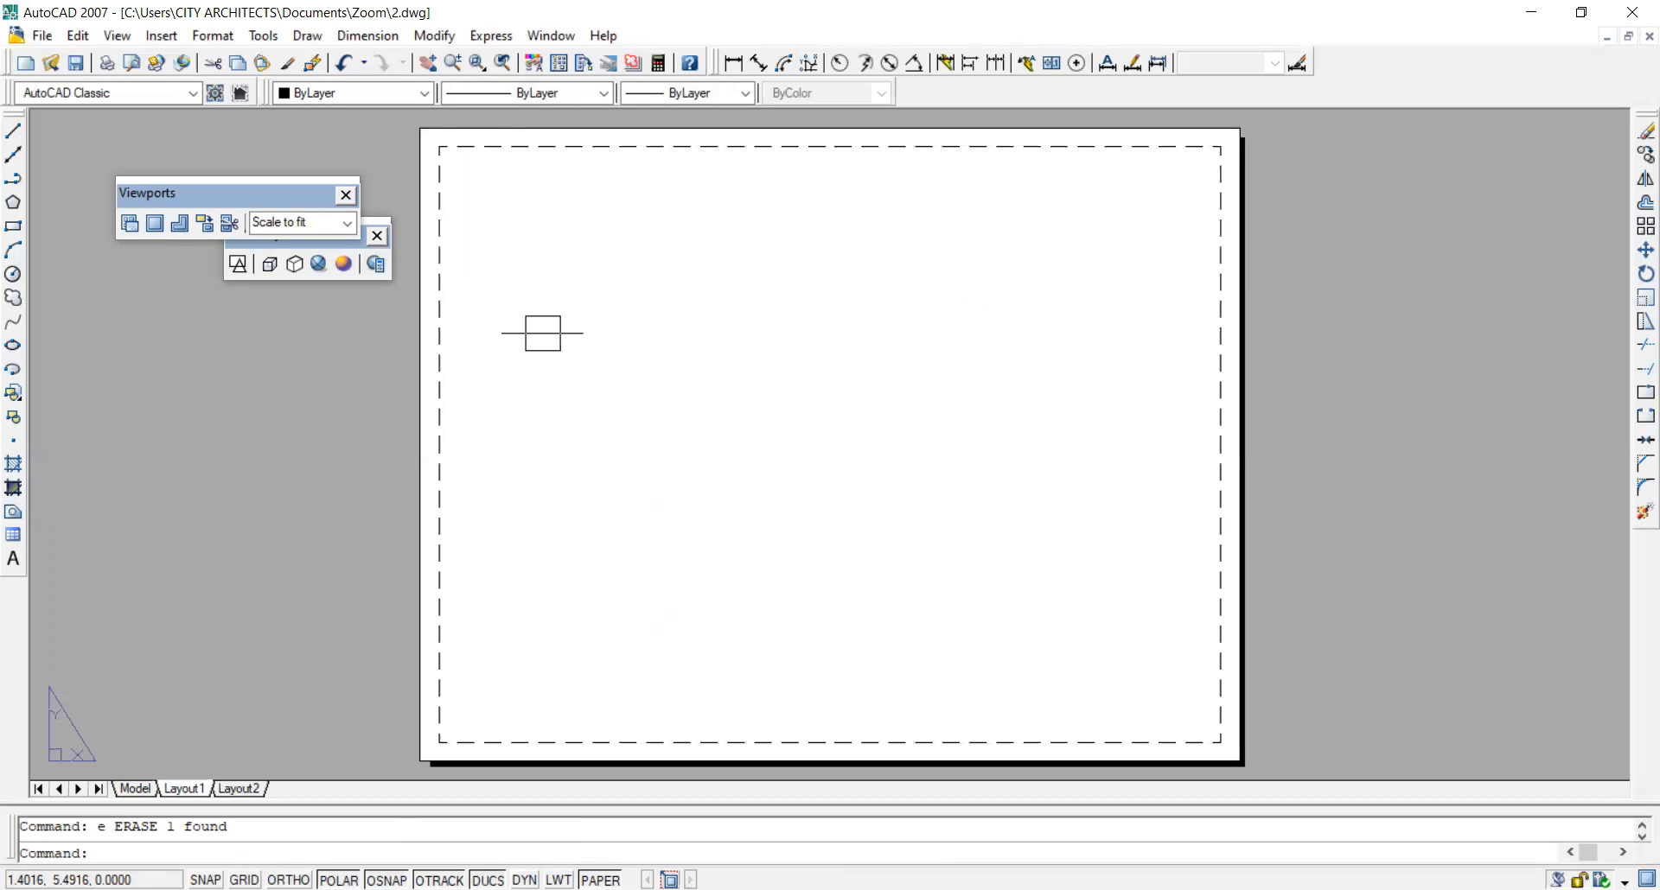
Create an irregular polygonal viewport on the Layout1 sheet, with a narrower lobe on the left and a deep notch in its lower edge.
left_click(178, 226)
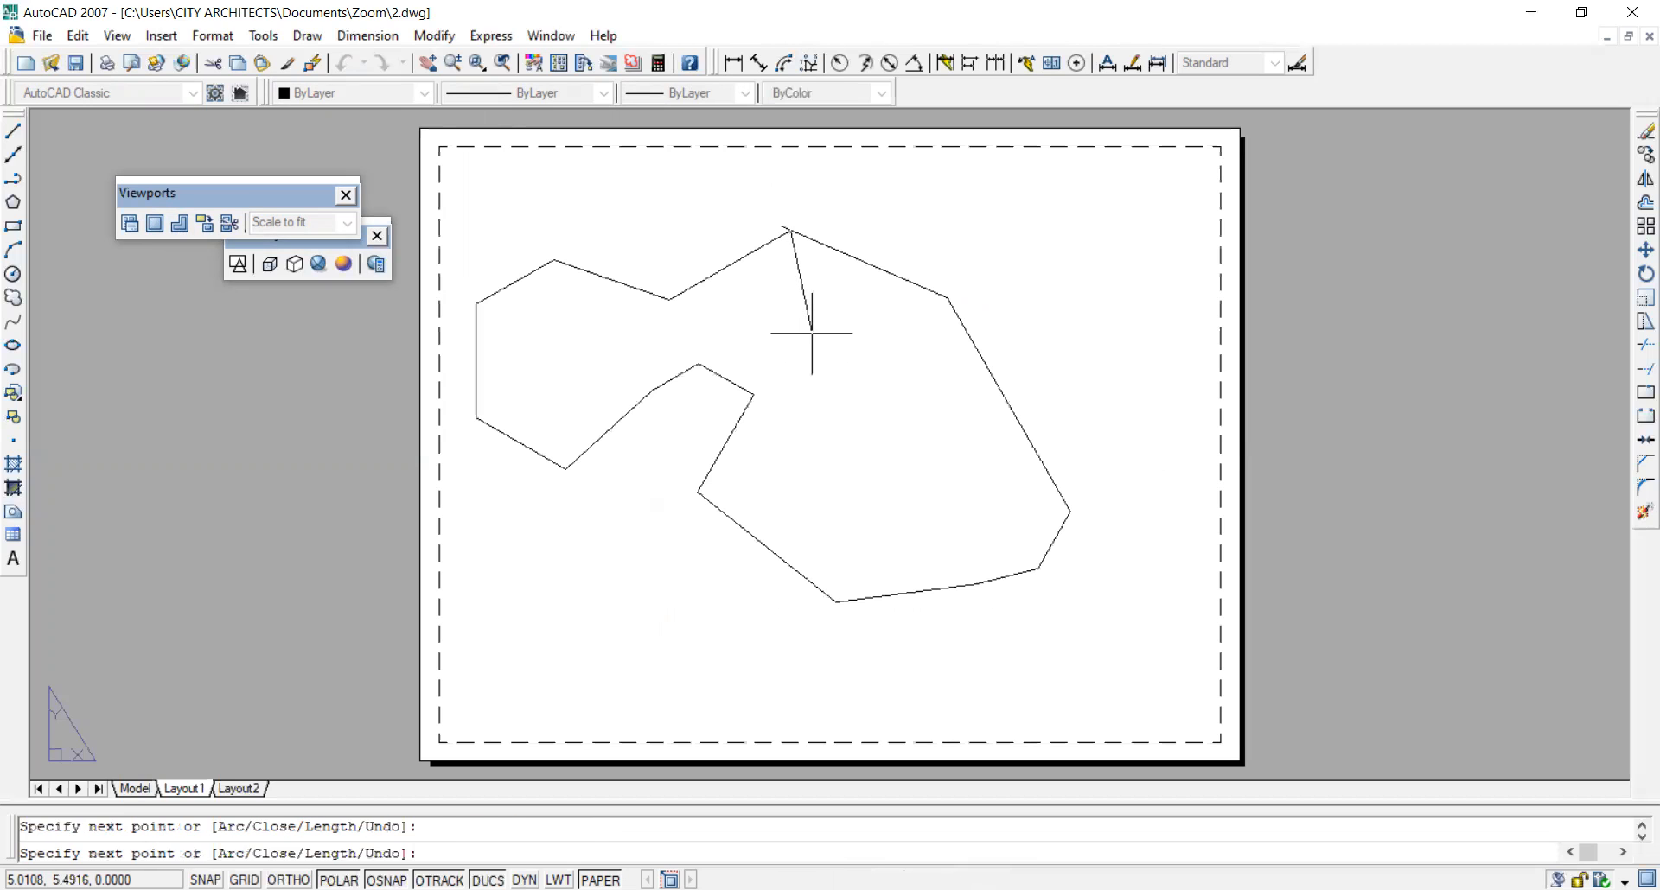
key("Return")
key("Escape")
scroll(906, 470, "down", 1)
left_click(883, 442)
key("Escape")
Stretch the vertex on the right side of the polygonal viewport's notch down and to the left.
left_click(900, 391)
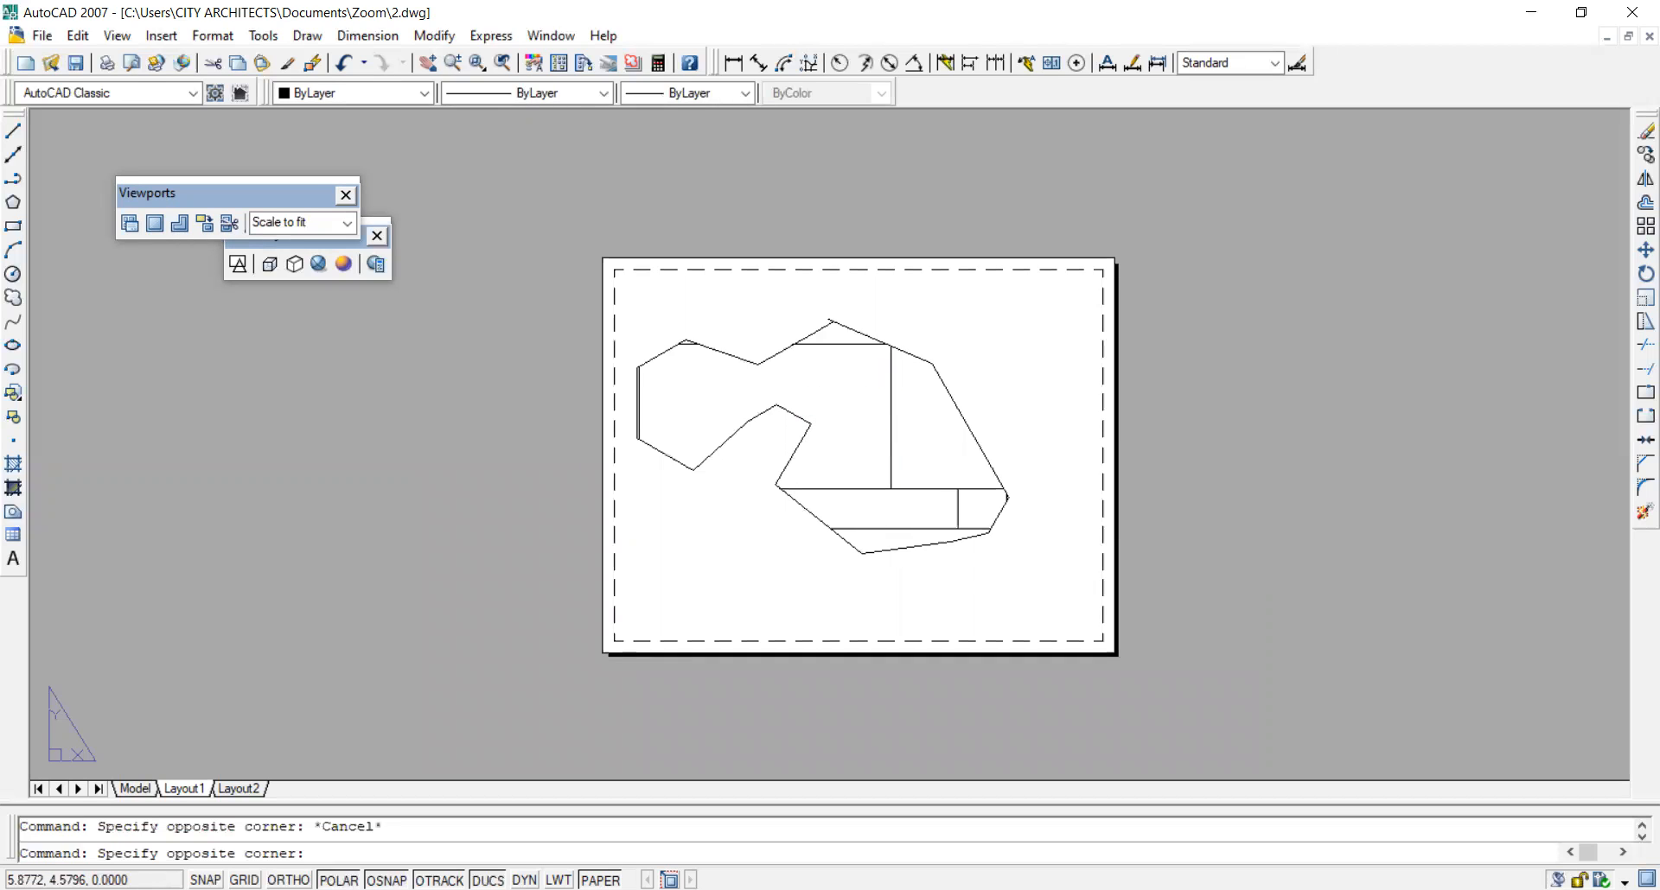
left_click(804, 430)
left_click(811, 423)
left_click(735, 490)
key("Escape")
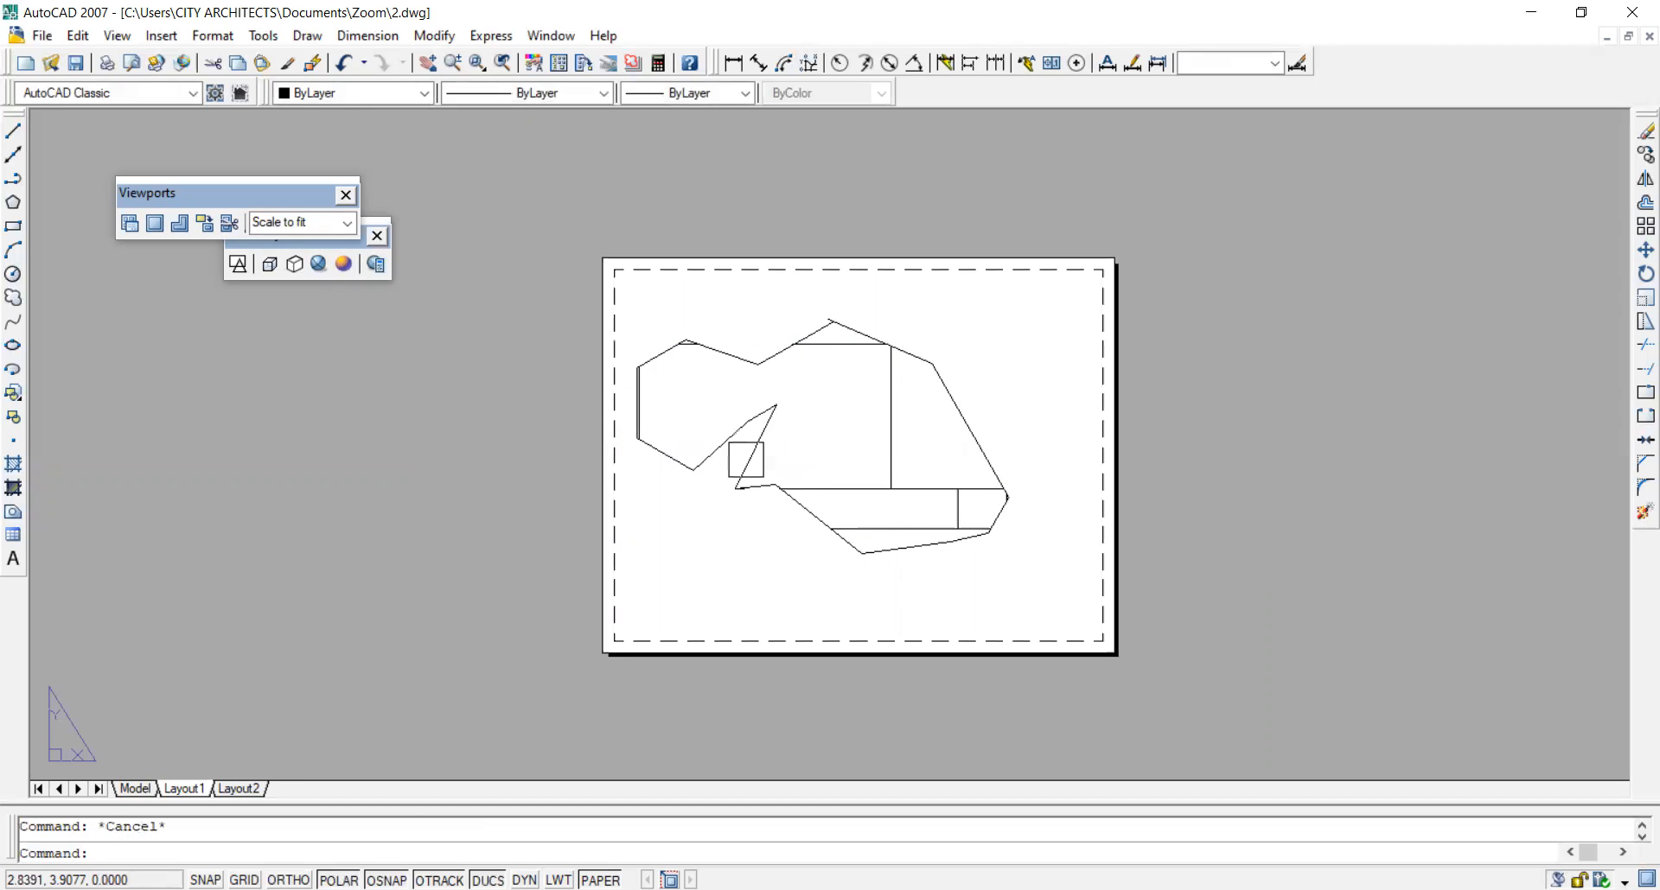
Stretch the uppermost vertex of the polygonal viewport's notch down and to the left by its grip.
scroll(750, 448, "up", 3)
left_click(814, 291)
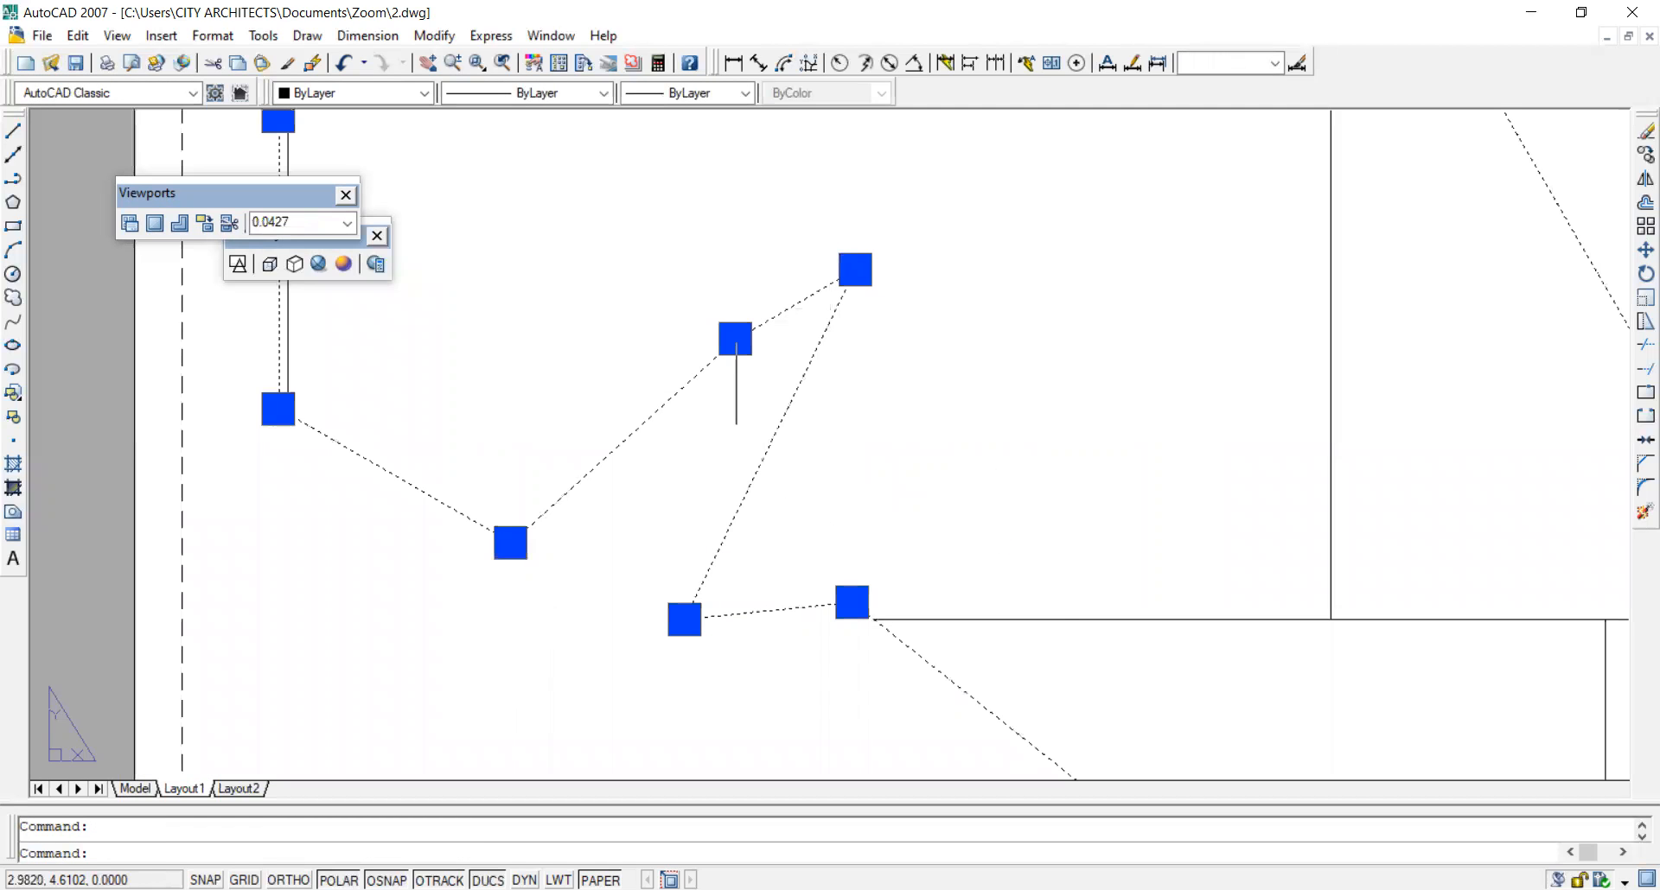
left_click(858, 236)
key("Escape")
left_click(855, 269)
left_click(656, 460)
key("Escape")
scroll(663, 470, "down", 5)
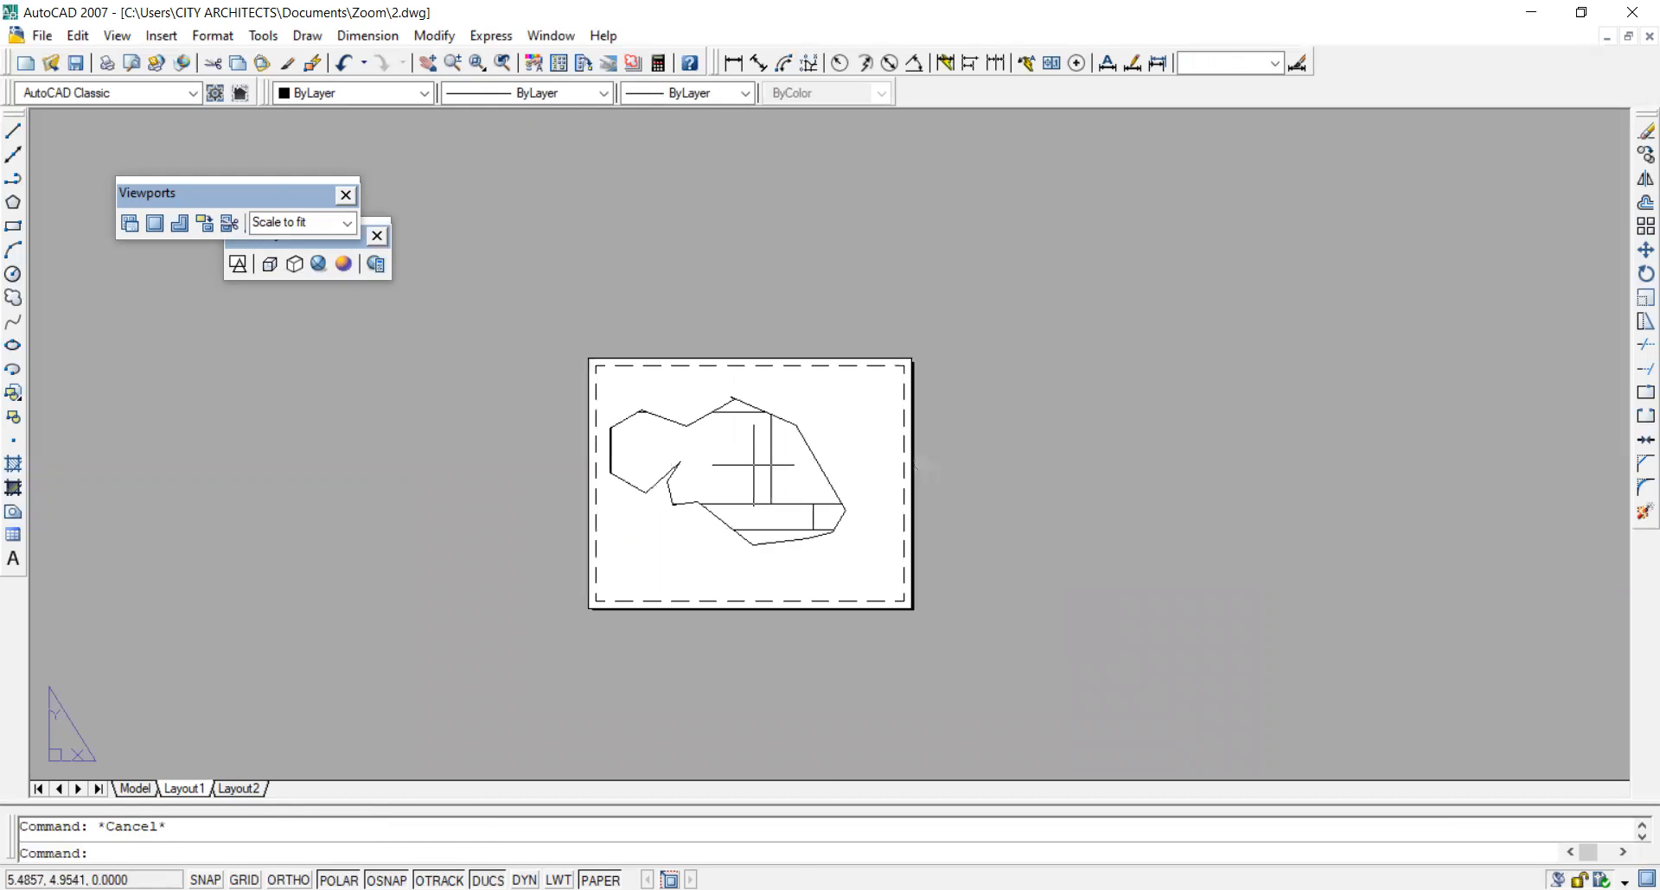
Adjust the model's zoom inside the polygonal viewport in model space and return to paper space.
left_click(600, 880)
scroll(749, 462, "down", 4)
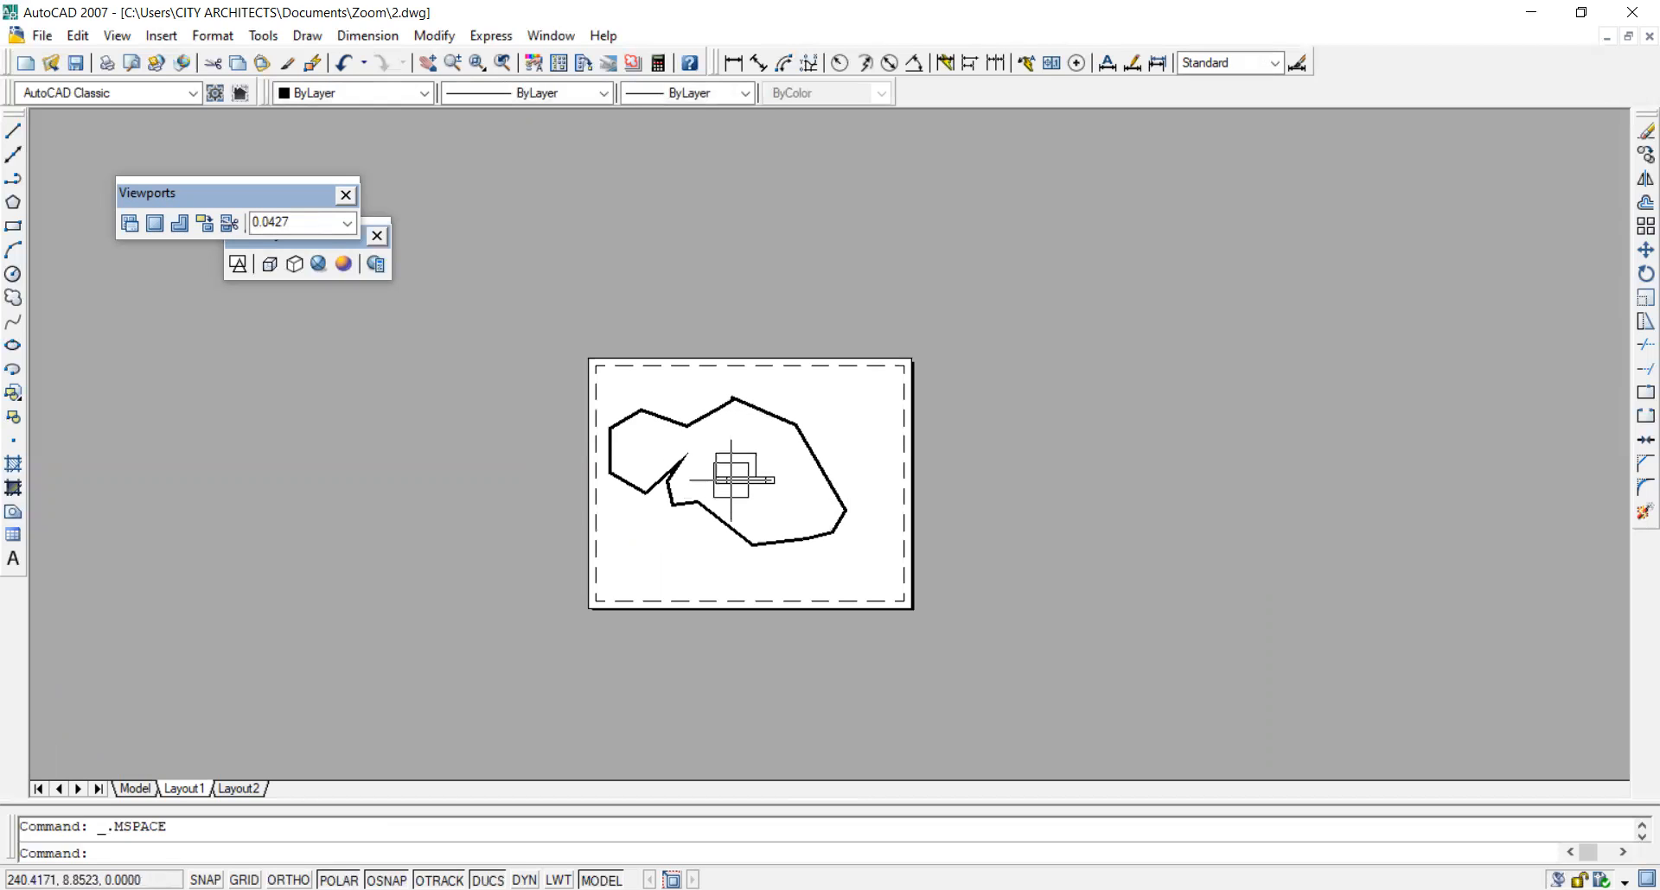
scroll(782, 472, "up", 1)
key("Escape")
scroll(721, 449, "up", 2)
scroll(721, 450, "down", 2)
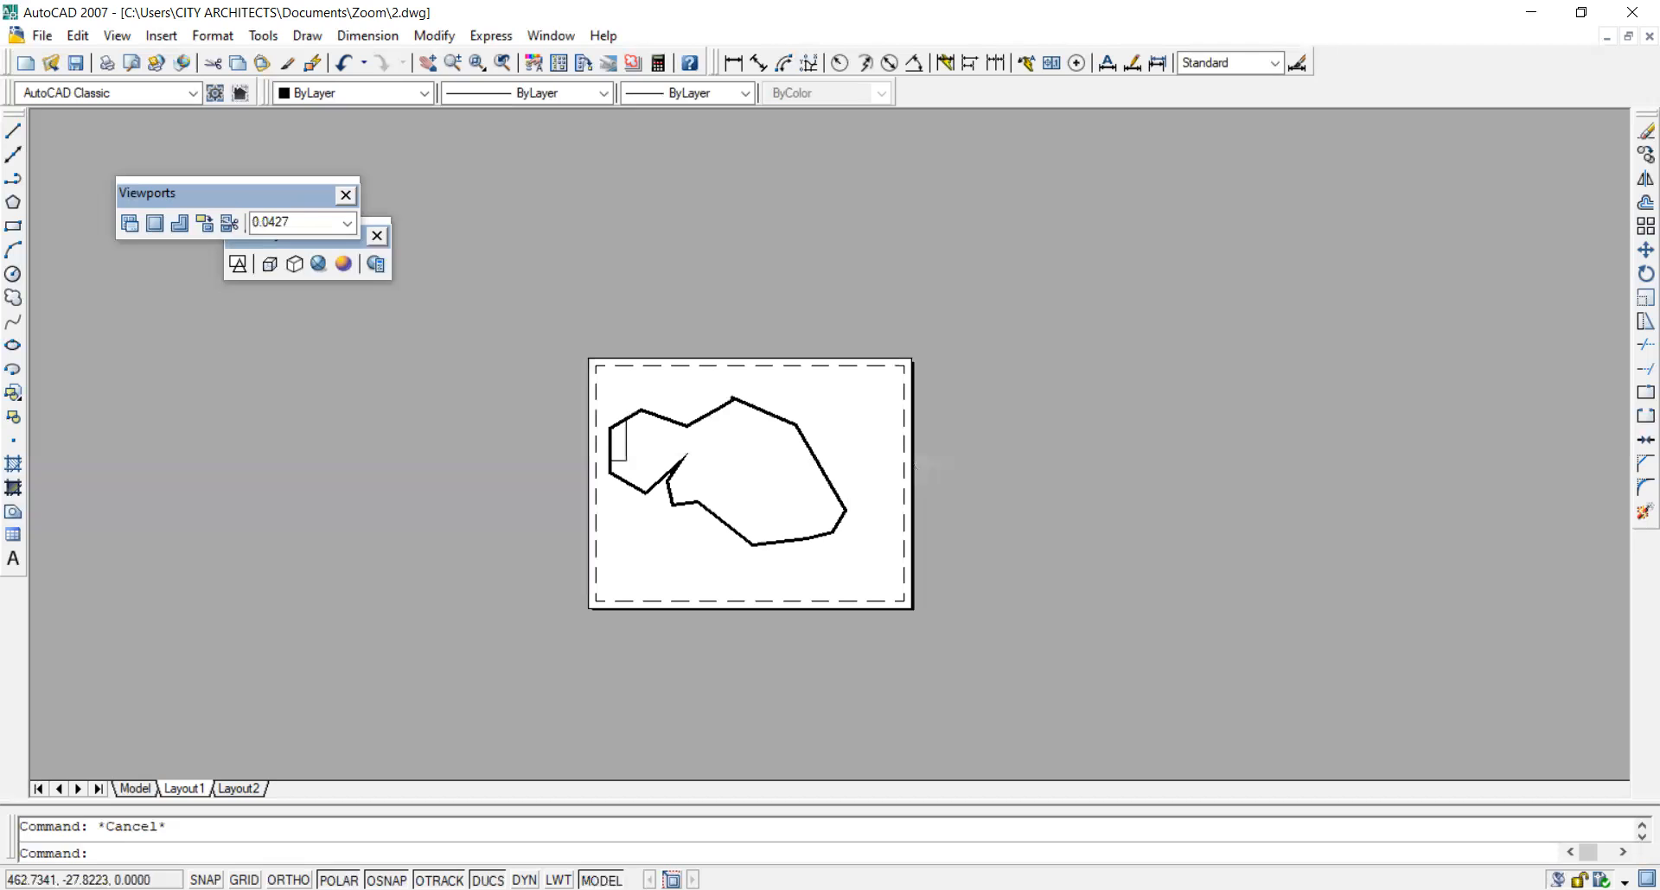
double_click(920, 466)
Erase the polygonal viewport from the Layout1 sheet.
left_click(804, 450)
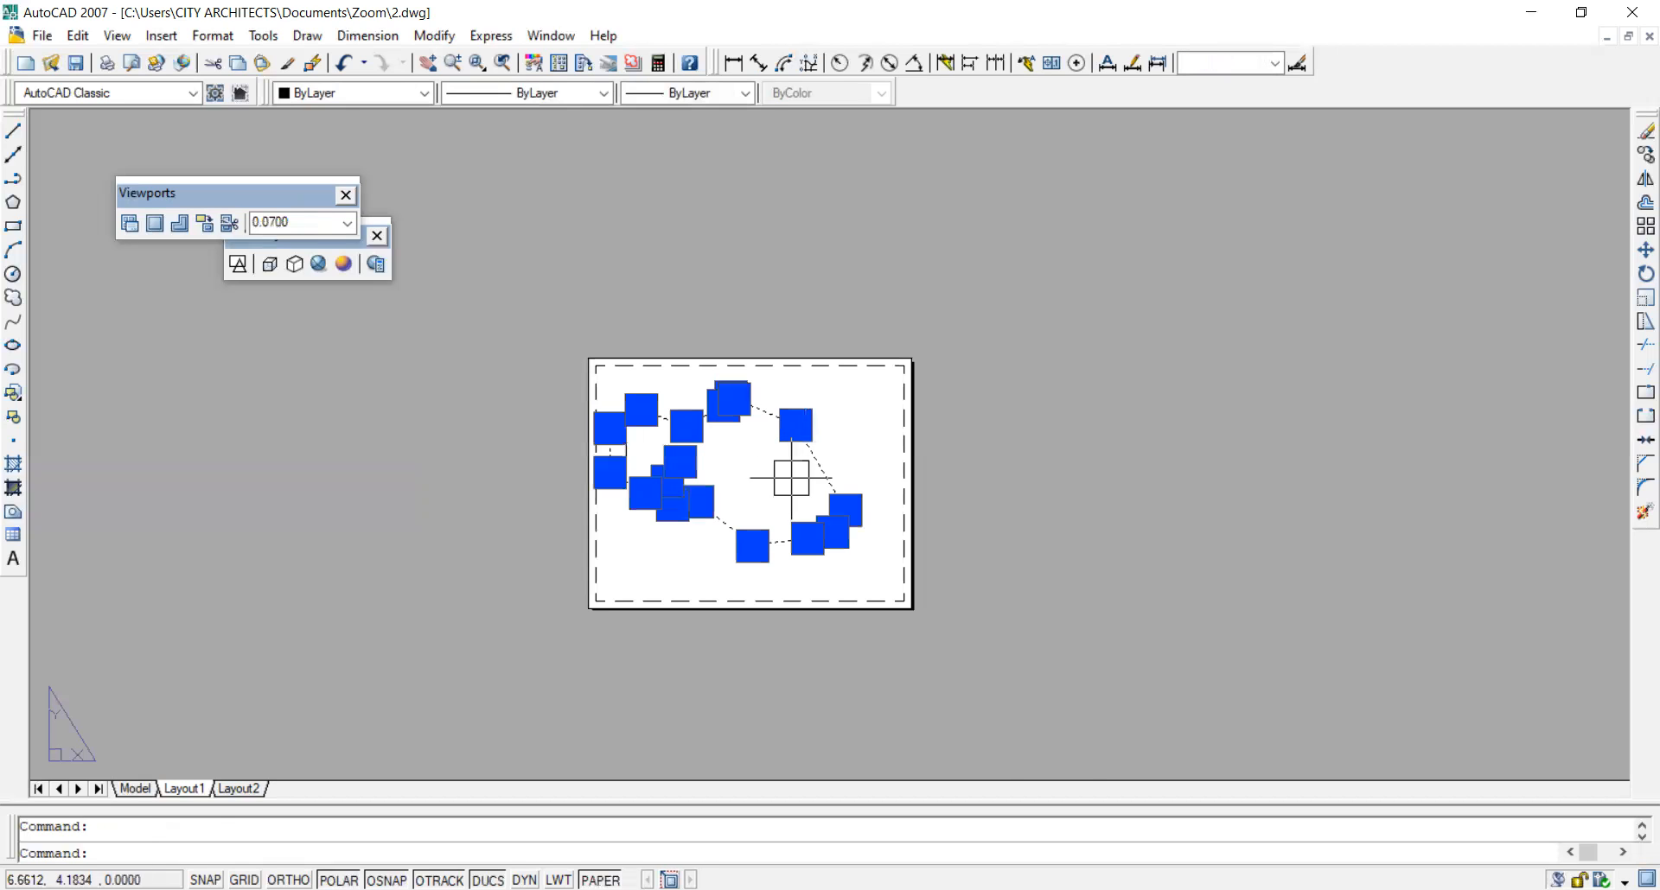
type("e")
key("Return")
scroll(812, 374, "up", 5)
scroll(744, 338, "down", 4)
scroll(708, 312, "up", 3)
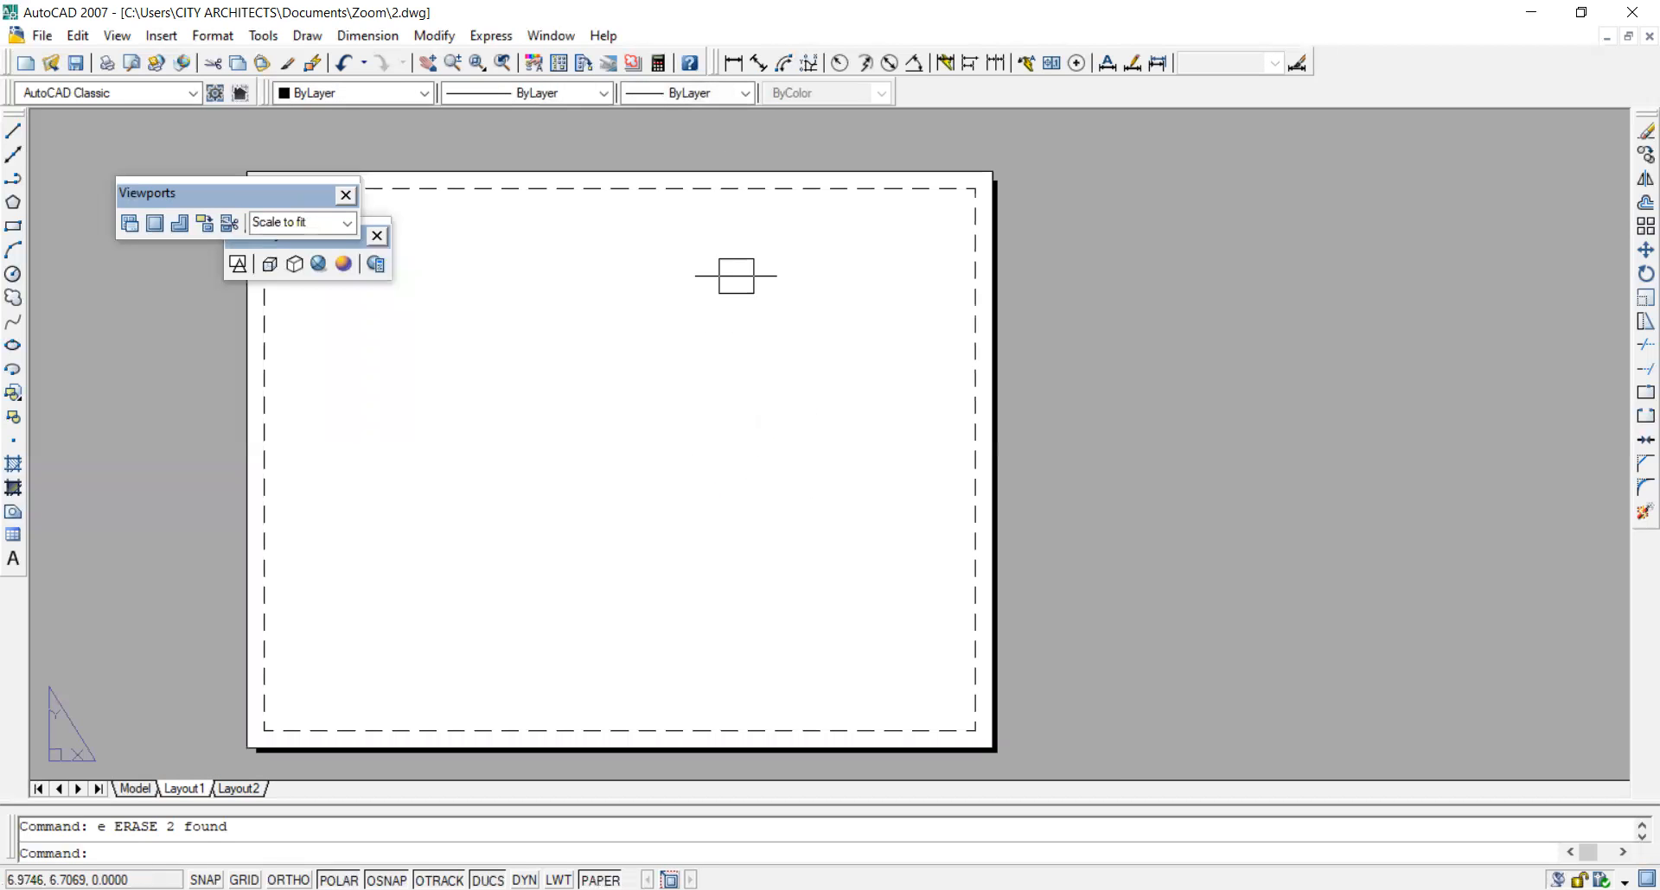
Draw a freehand circle in the upper middle of the empty Layout1 sheet.
type("xc")
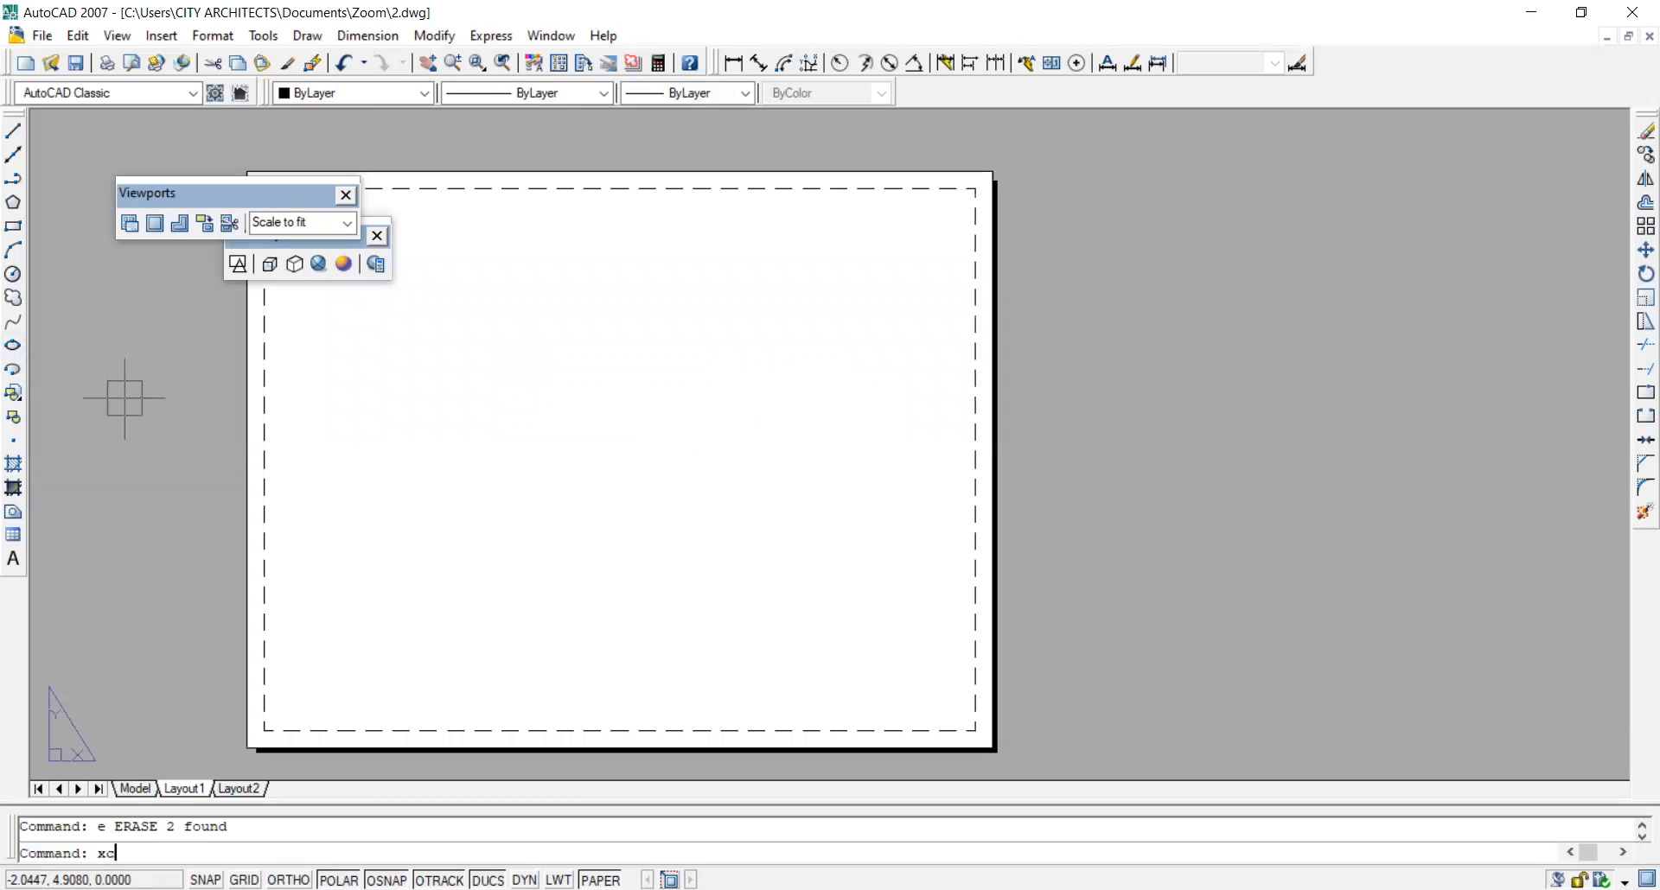
key("Escape")
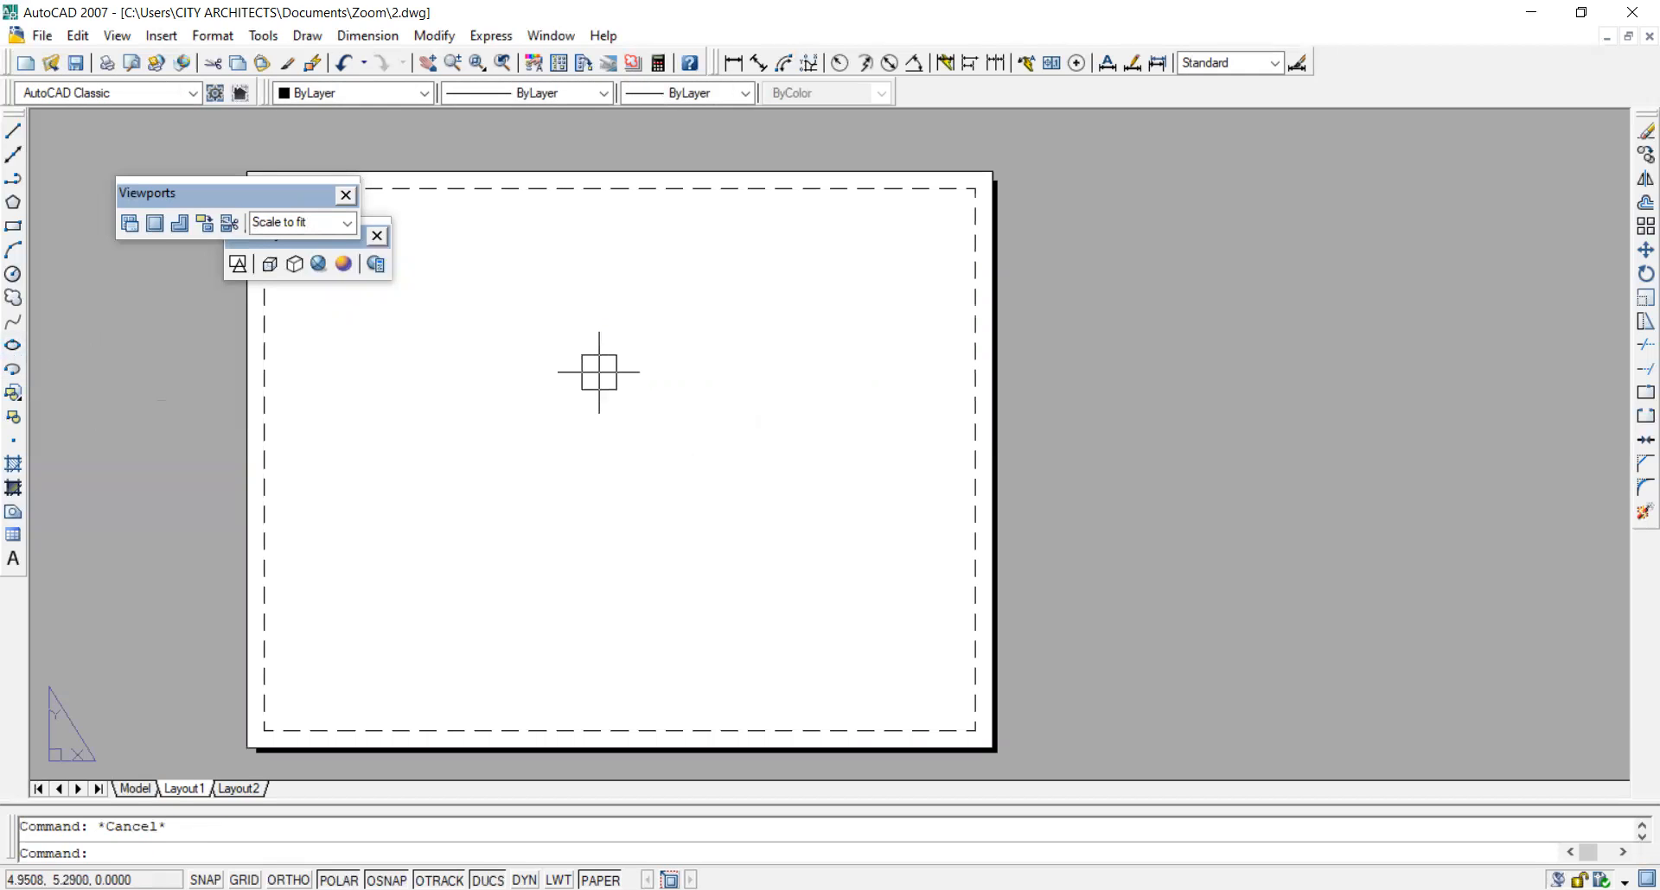
type("c")
key("Return")
left_click(603, 350)
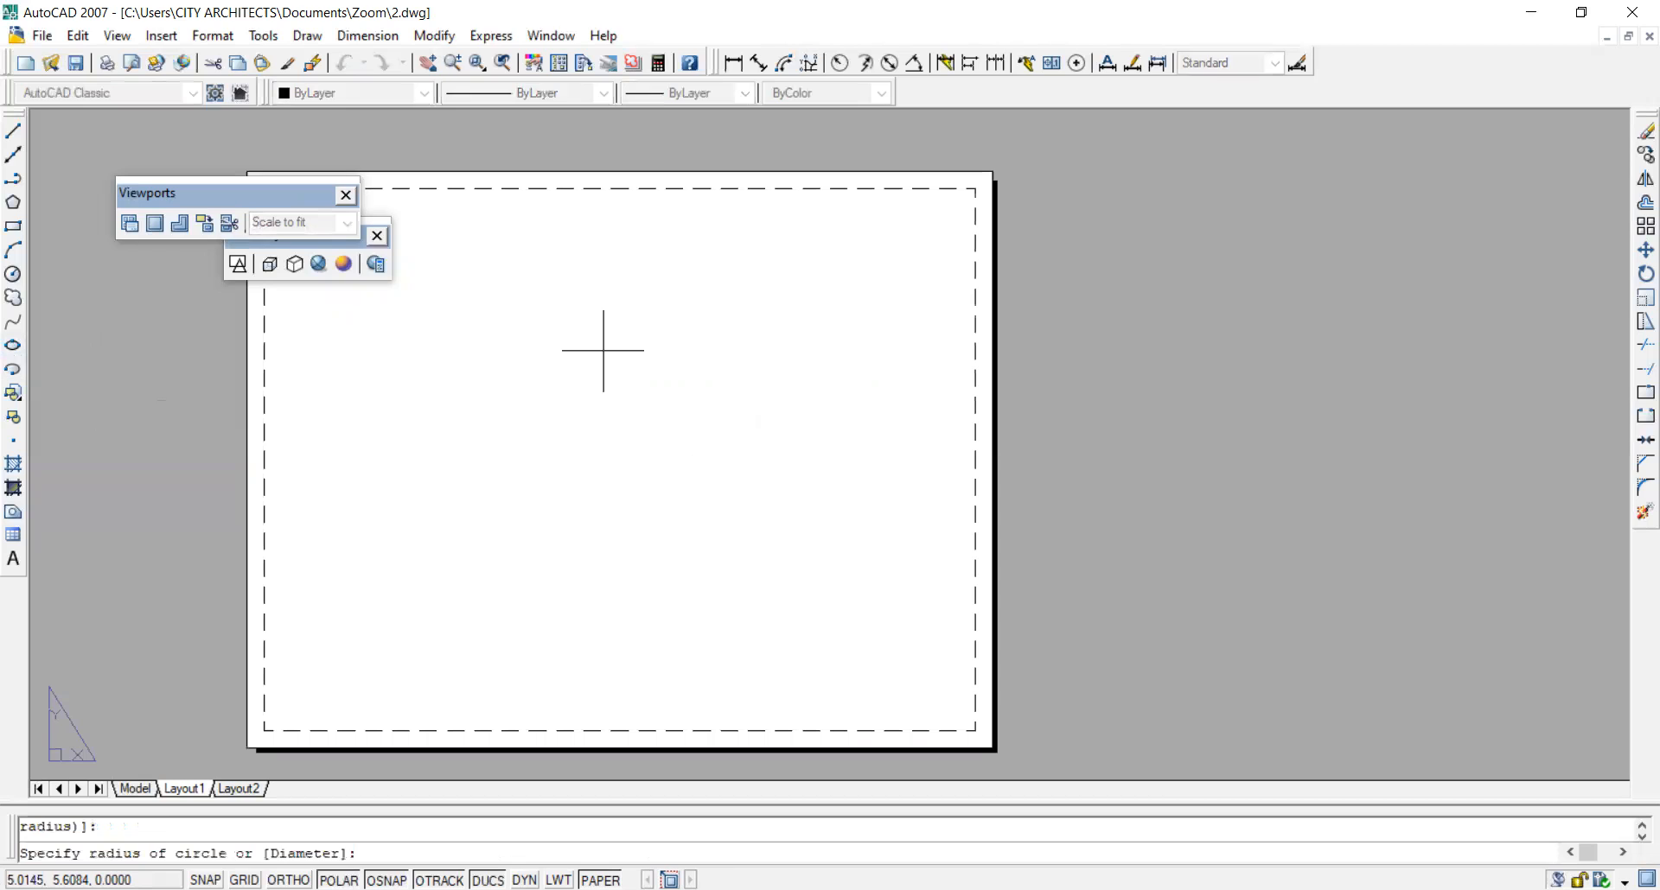
left_click(692, 420)
key("Escape")
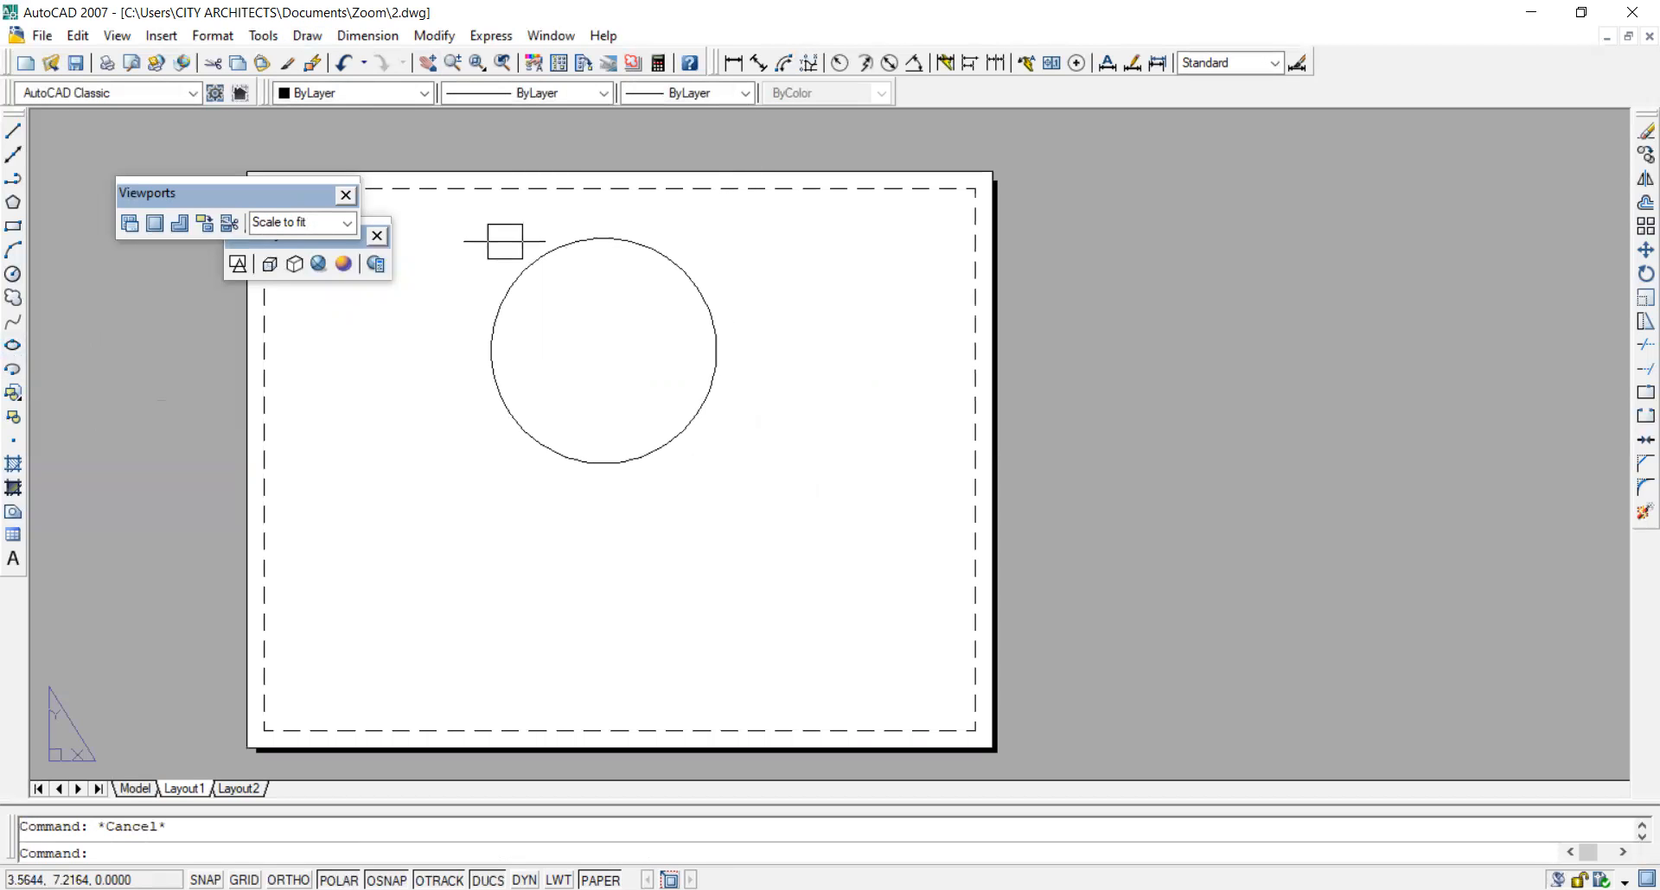
Convert the circle on the Layout1 sheet into a viewport.
left_click(209, 229)
left_click(596, 237)
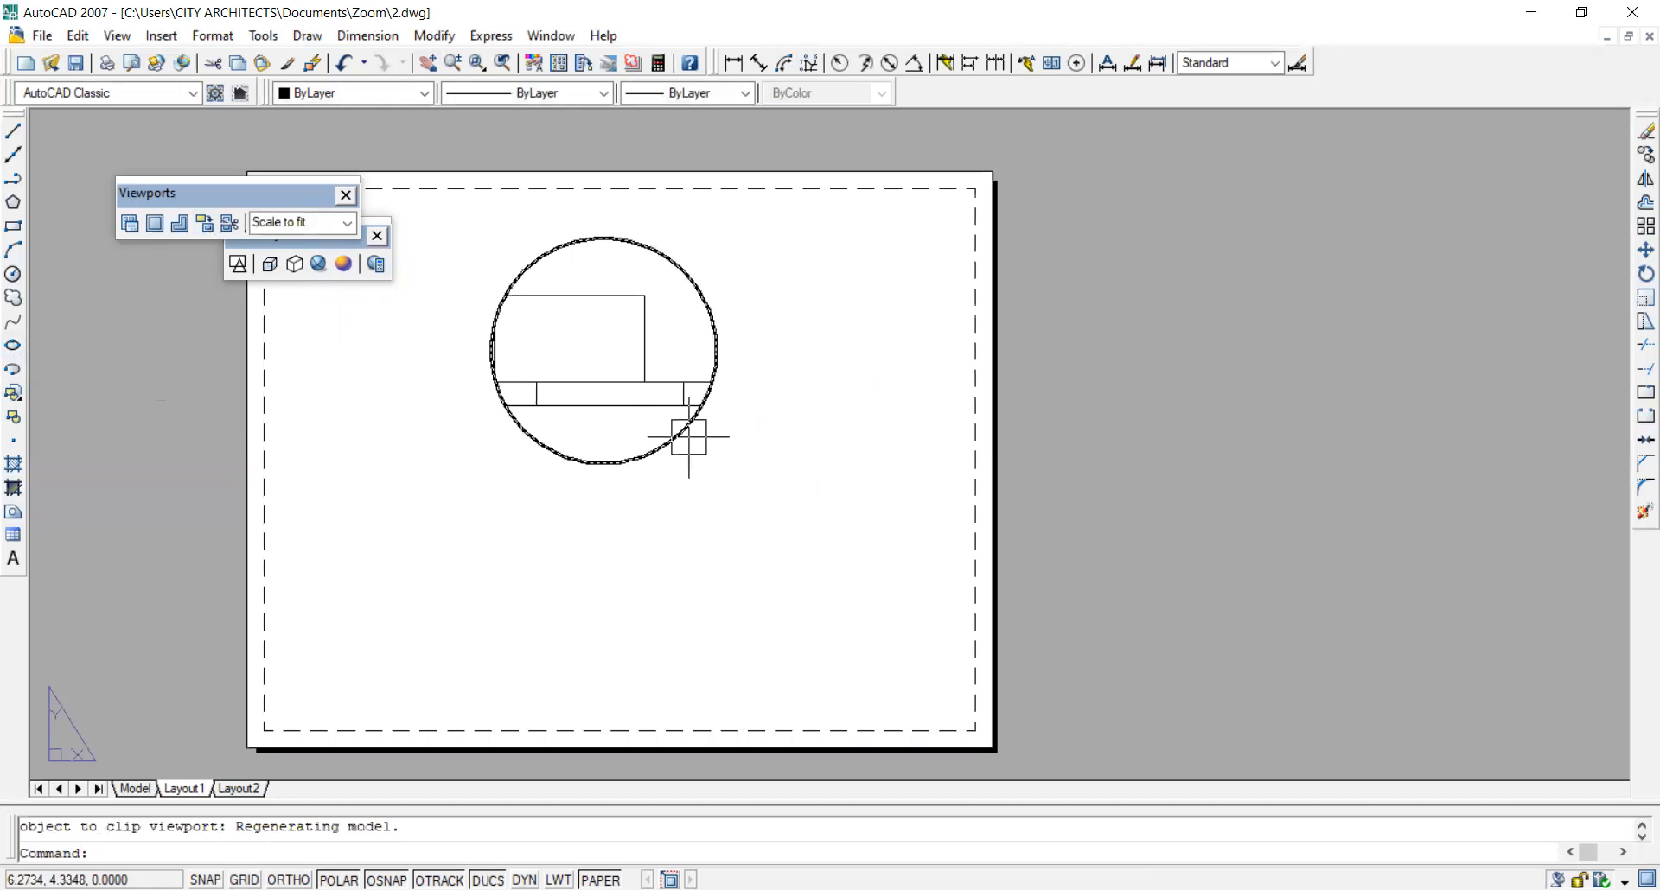
left_click(619, 295)
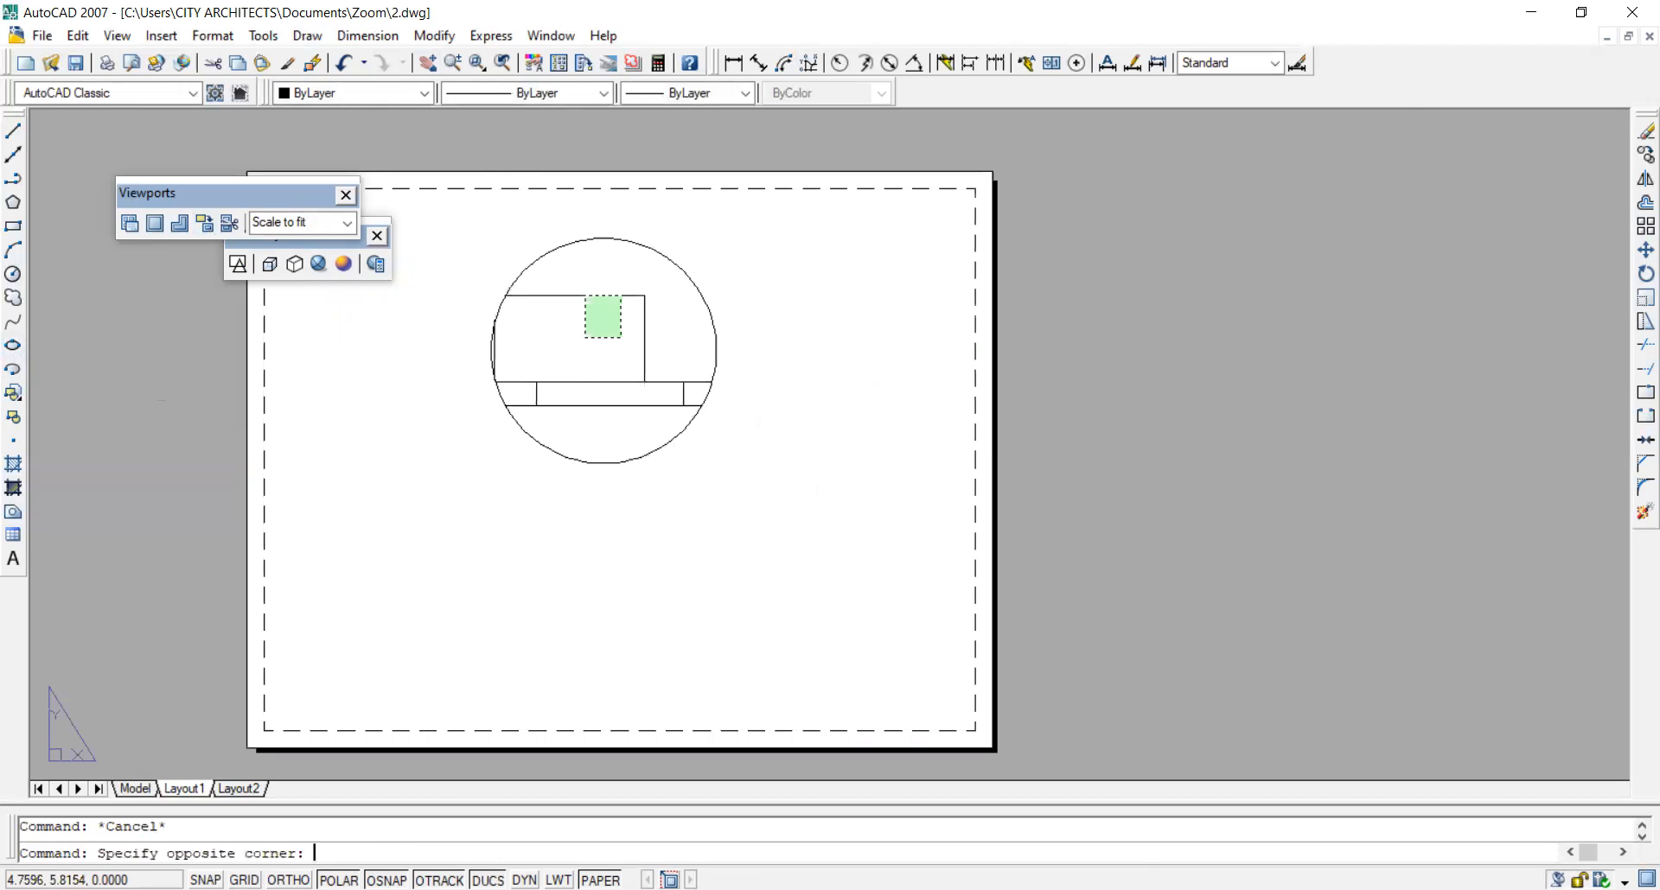
Examine the circular viewport's boundary, contents and scale at different zoom levels.
scroll(591, 330, "up", 3)
scroll(683, 341, "down", 2)
scroll(704, 341, "up", 3)
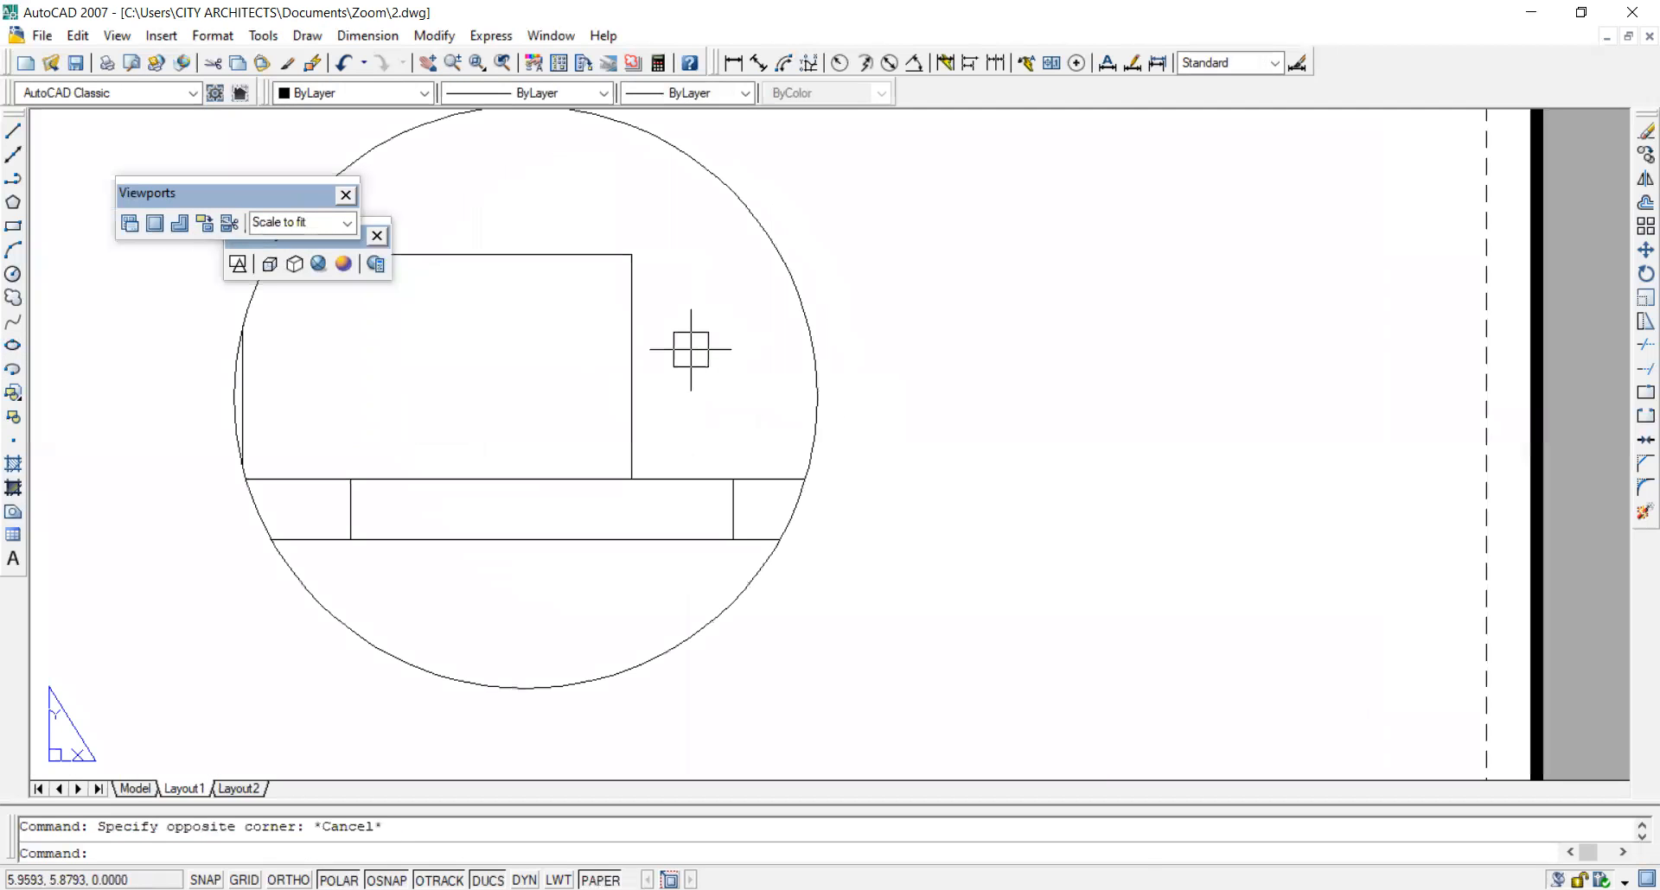
left_click(774, 251)
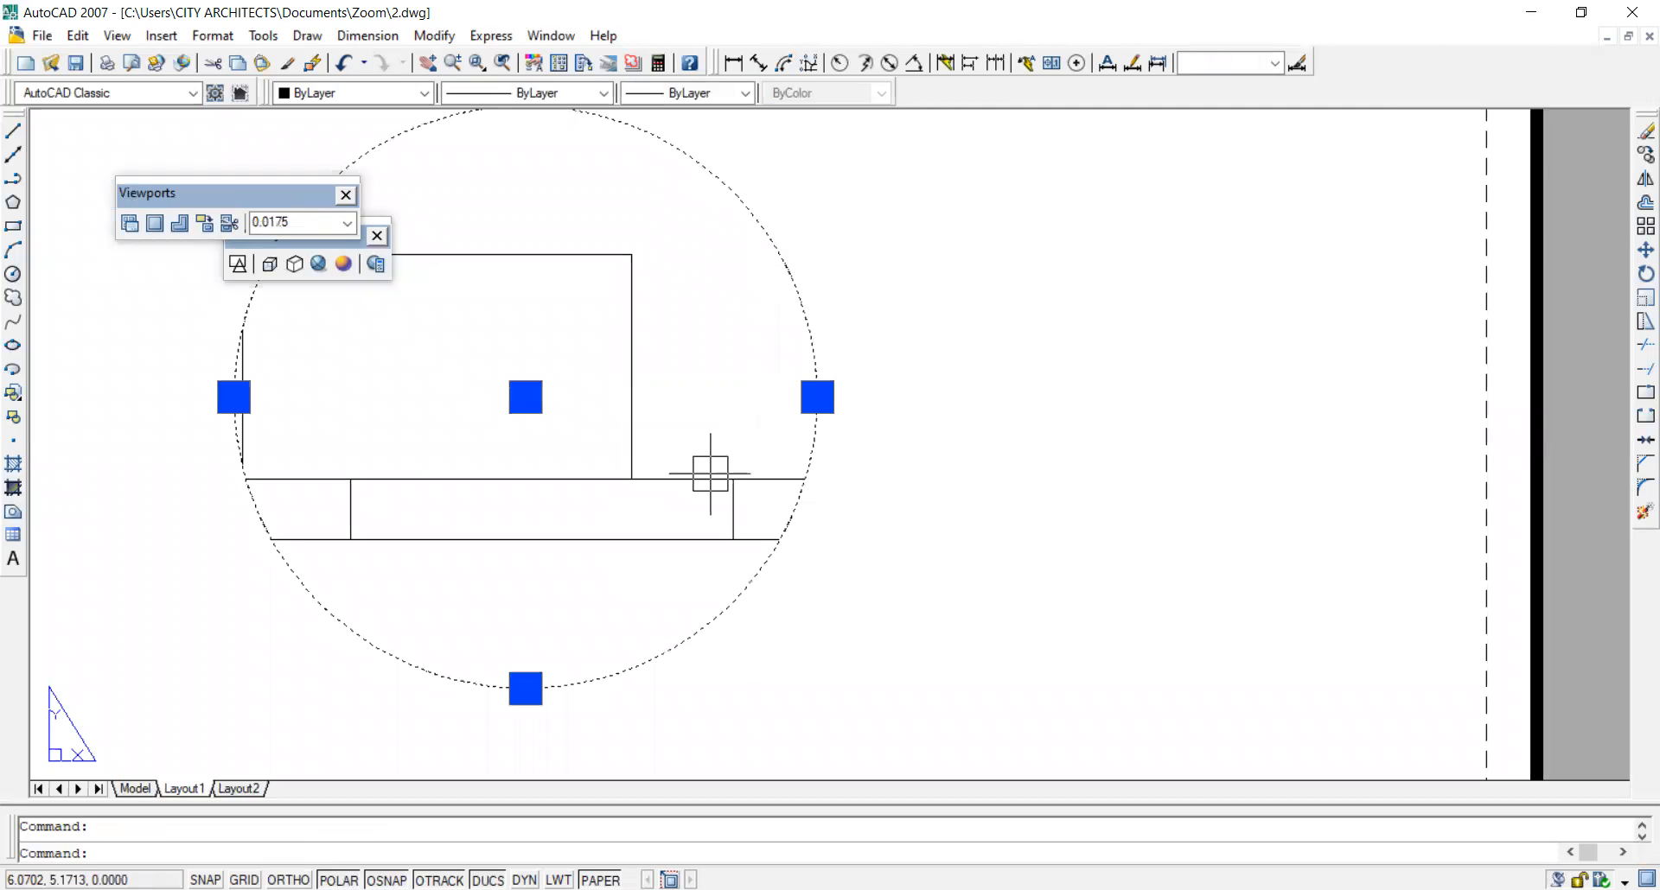
scroll(710, 477, "down", 2)
key("Escape")
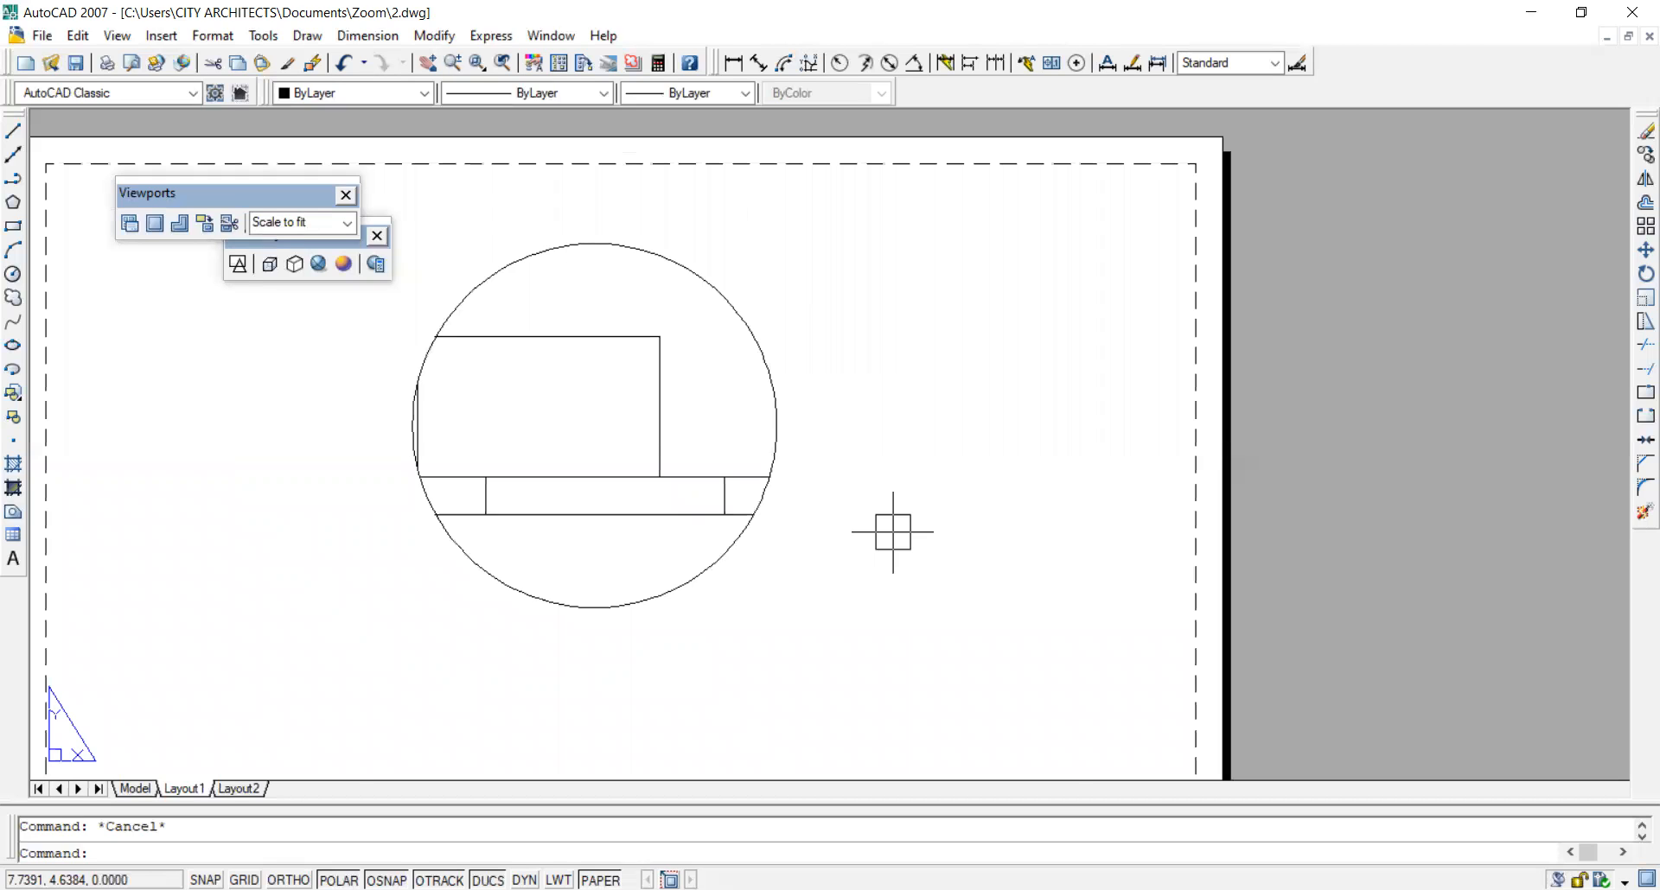
Open the viewport scale for editing.
scroll(880, 484, "down", 2)
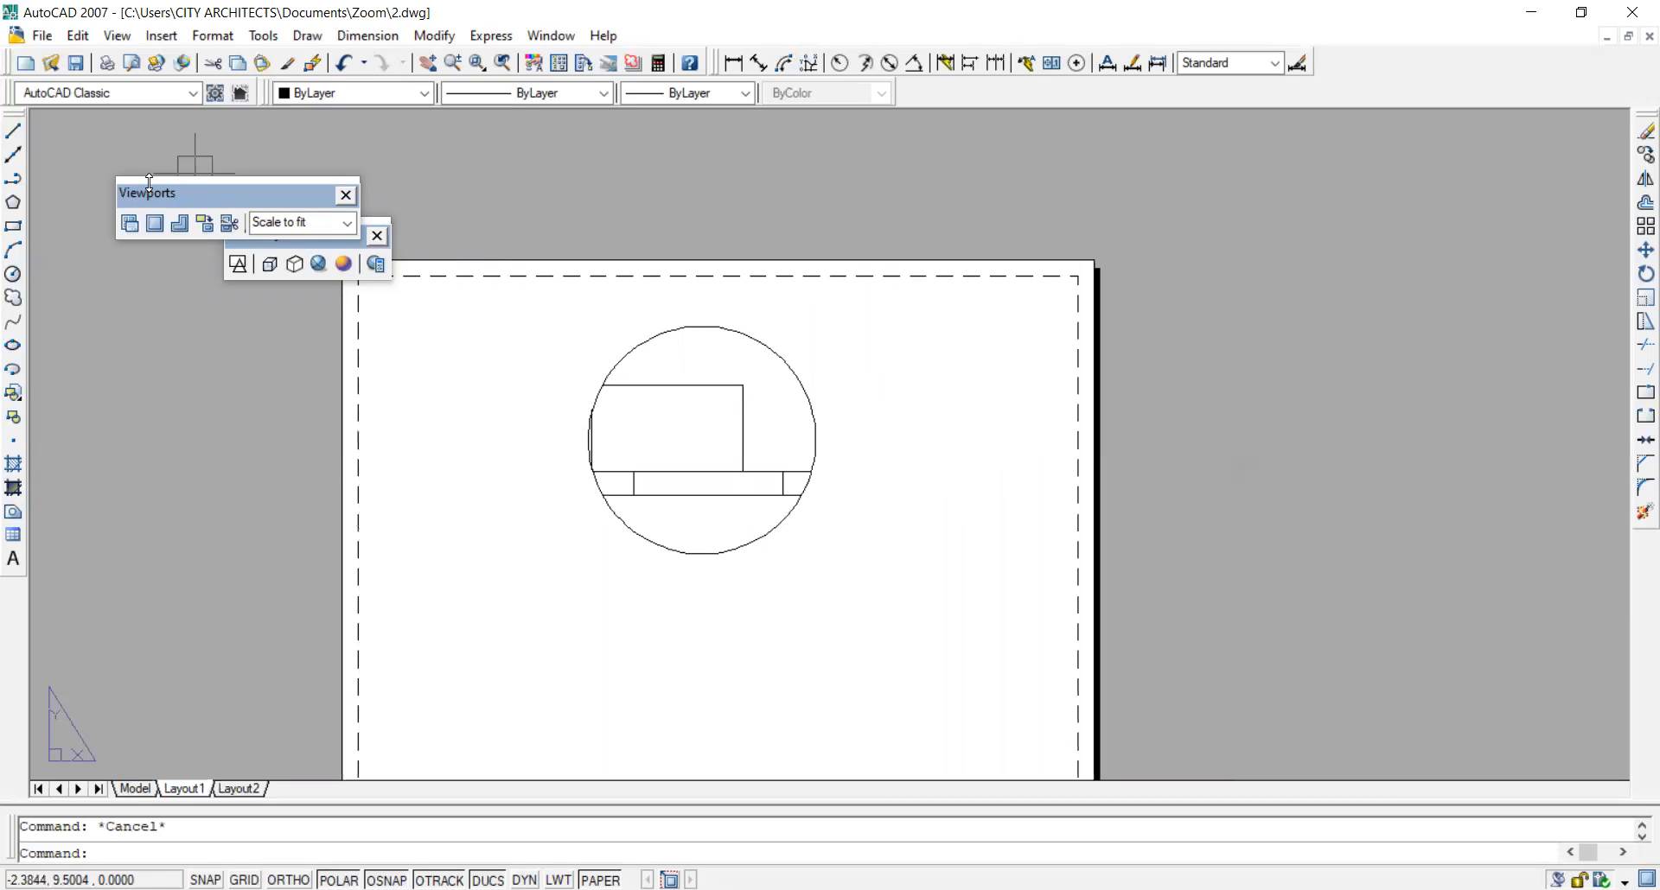
left_click(310, 222)
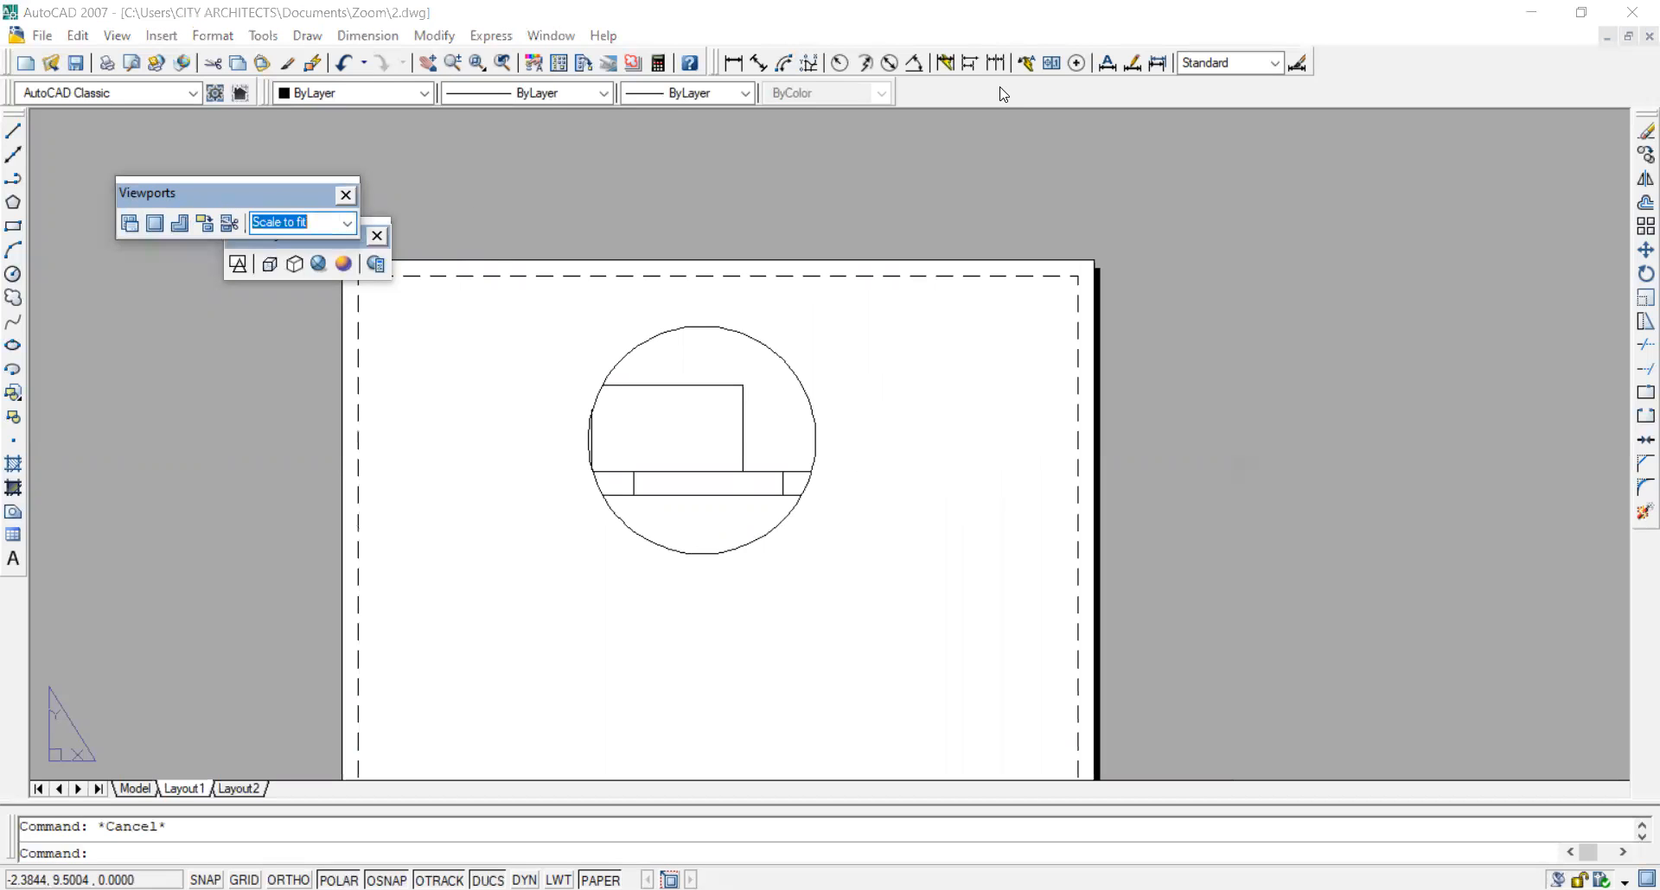